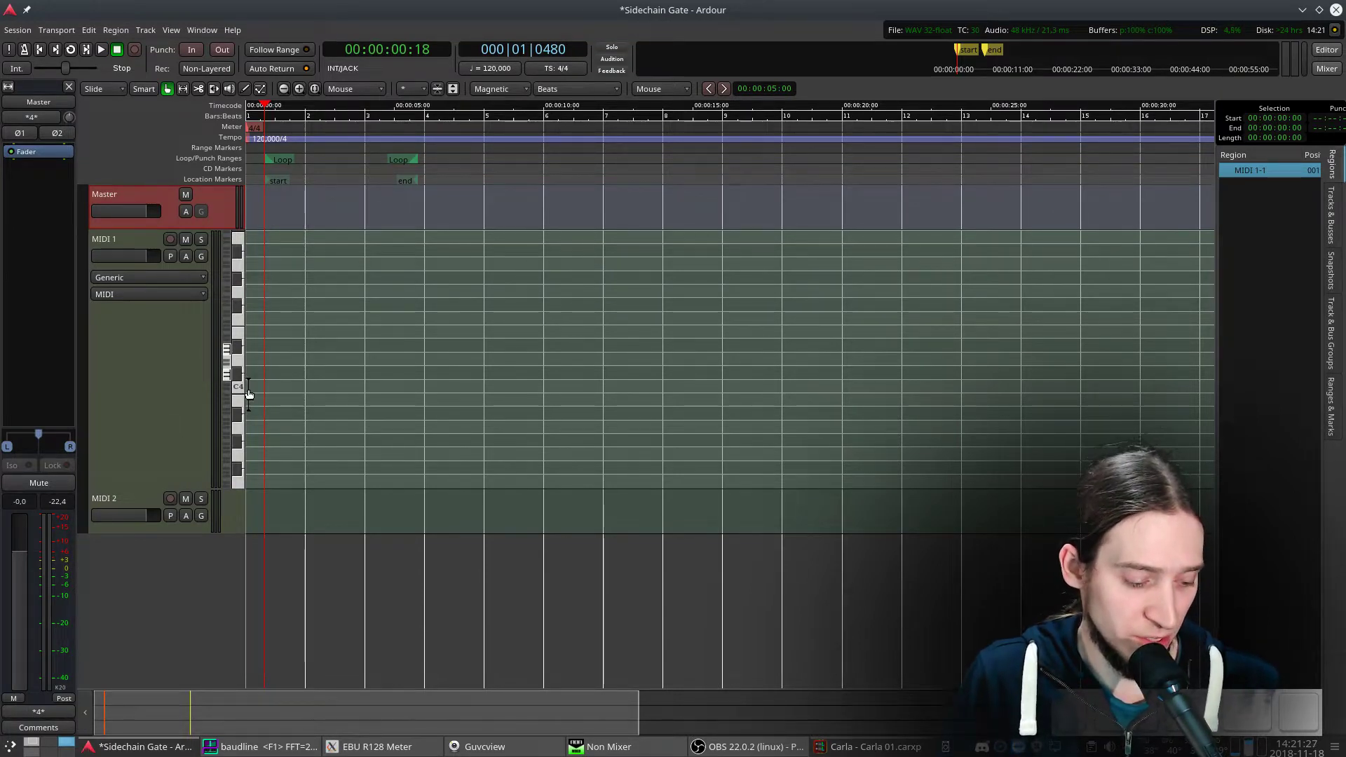
- Draw an empty four-bar MIDI region from bar 1 on the MIDI 1 track and make the track taller
key("f")
key("y")
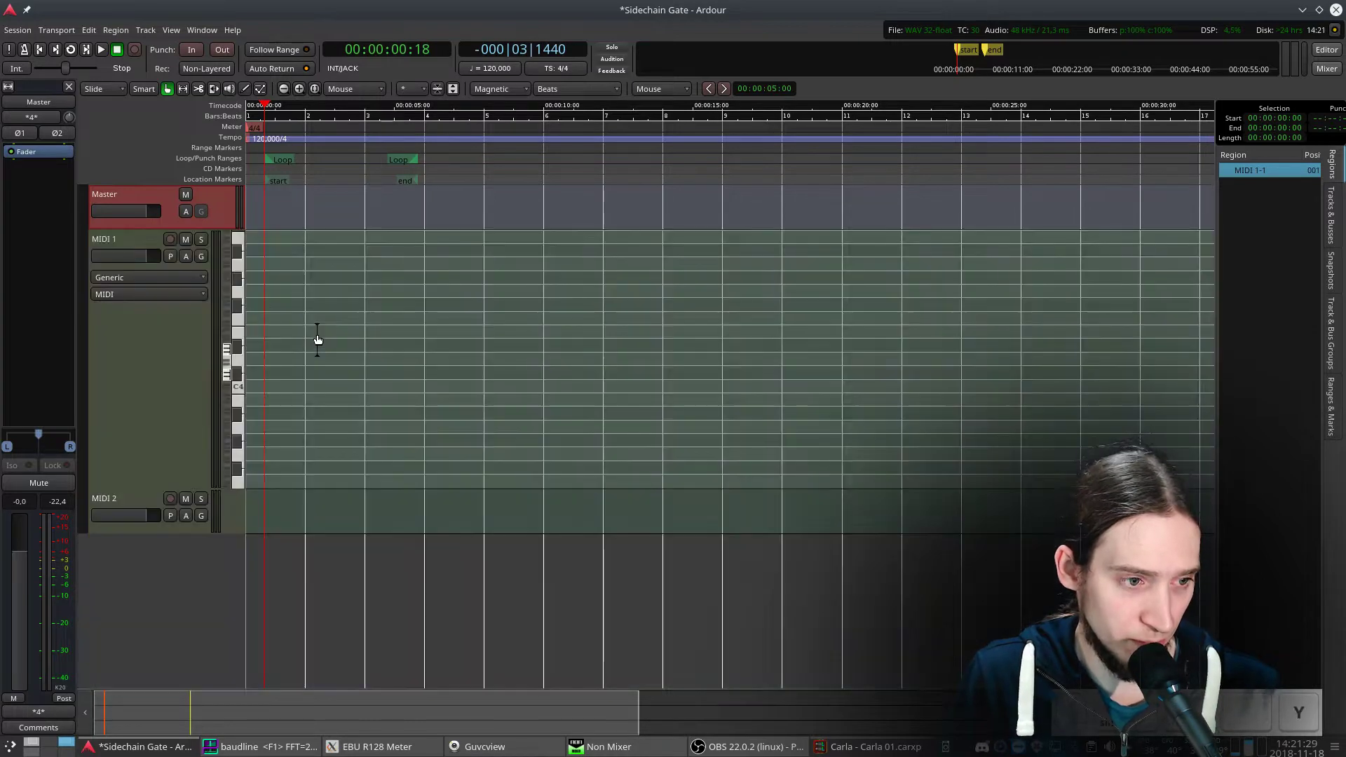
key("d")
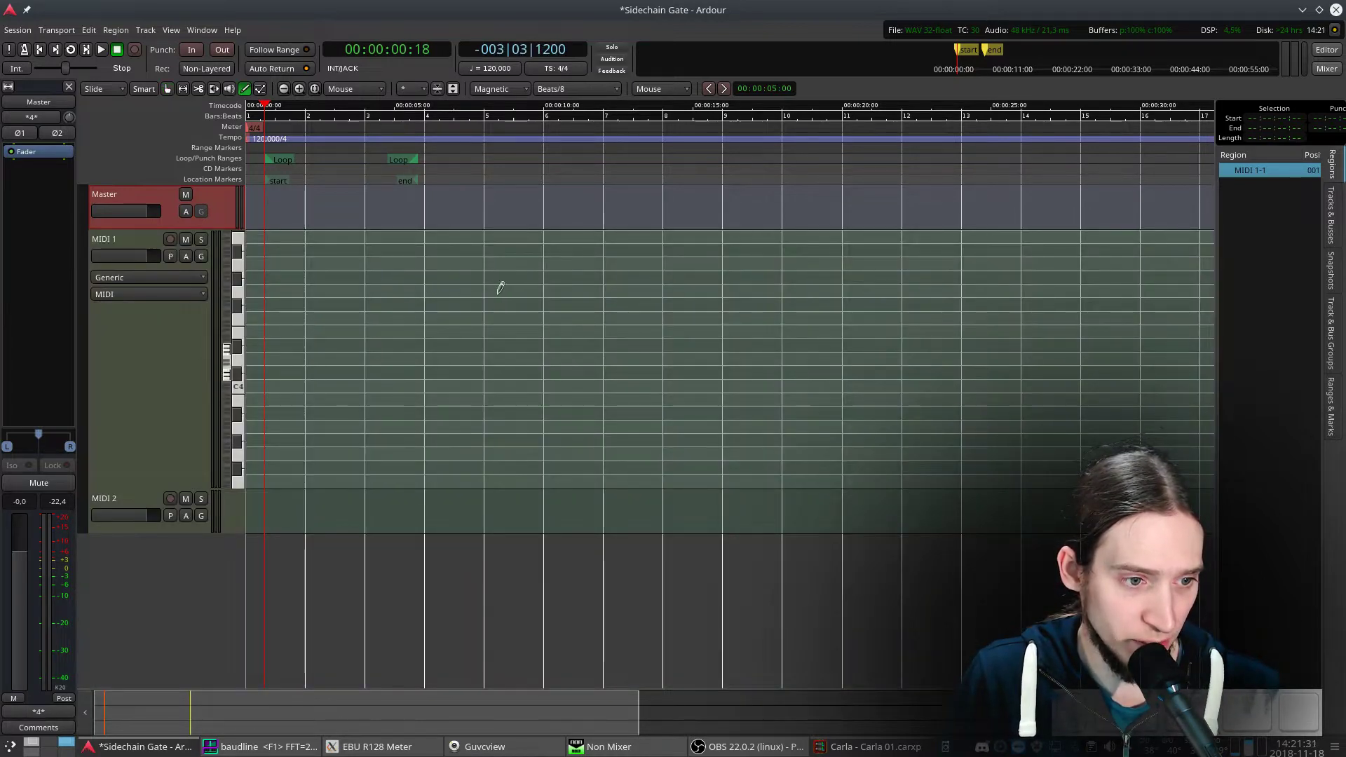
left_click_drag(487, 283, 92, 307)
left_click_drag(154, 462, 153, 510)
key("equal")
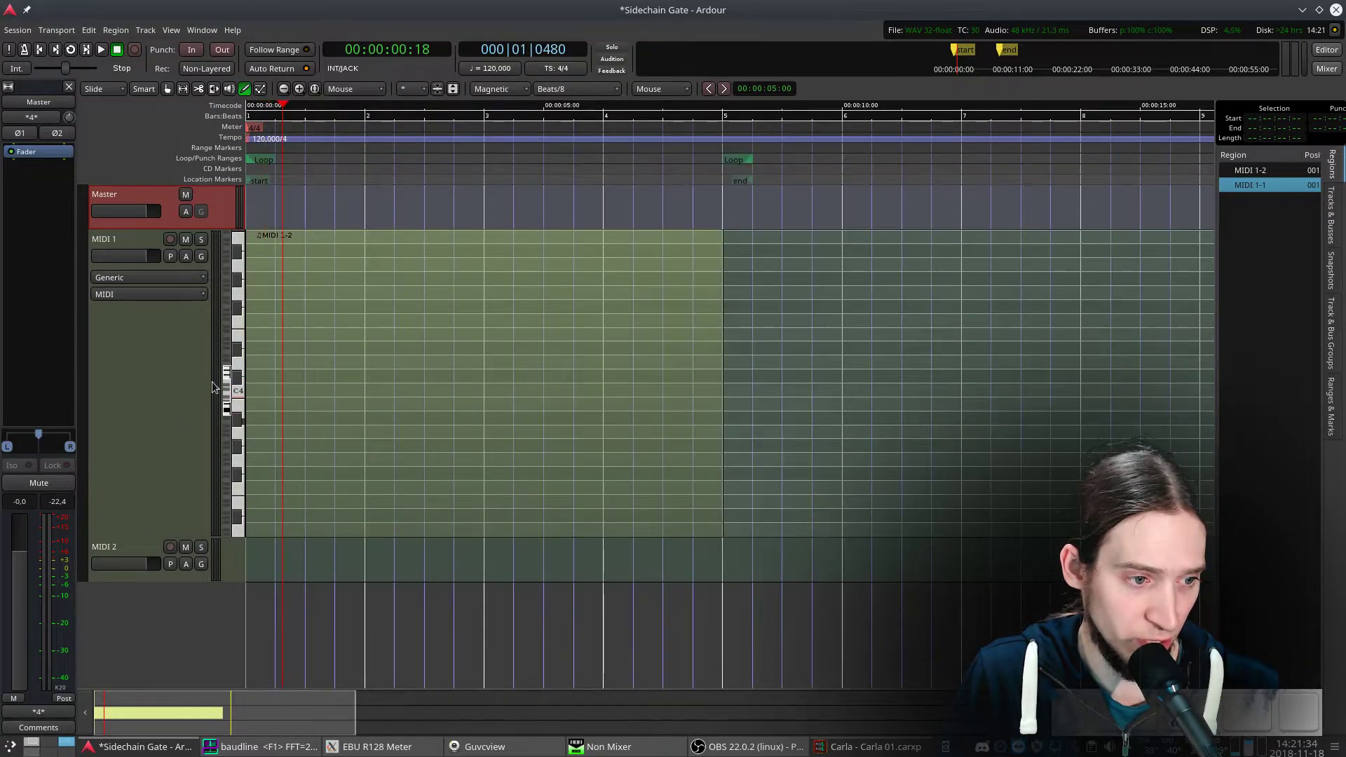
- Draw one-bar C4, E4 and G4 notes in bar 1 of the MIDI 1 region, switching the grid to Bars
mouse_move(249, 387)
left_mouse_down()
mouse_move(482, 379)
mouse_move(308, 404)
mouse_move(364, 399)
left_mouse_up()
left_click(577, 95)
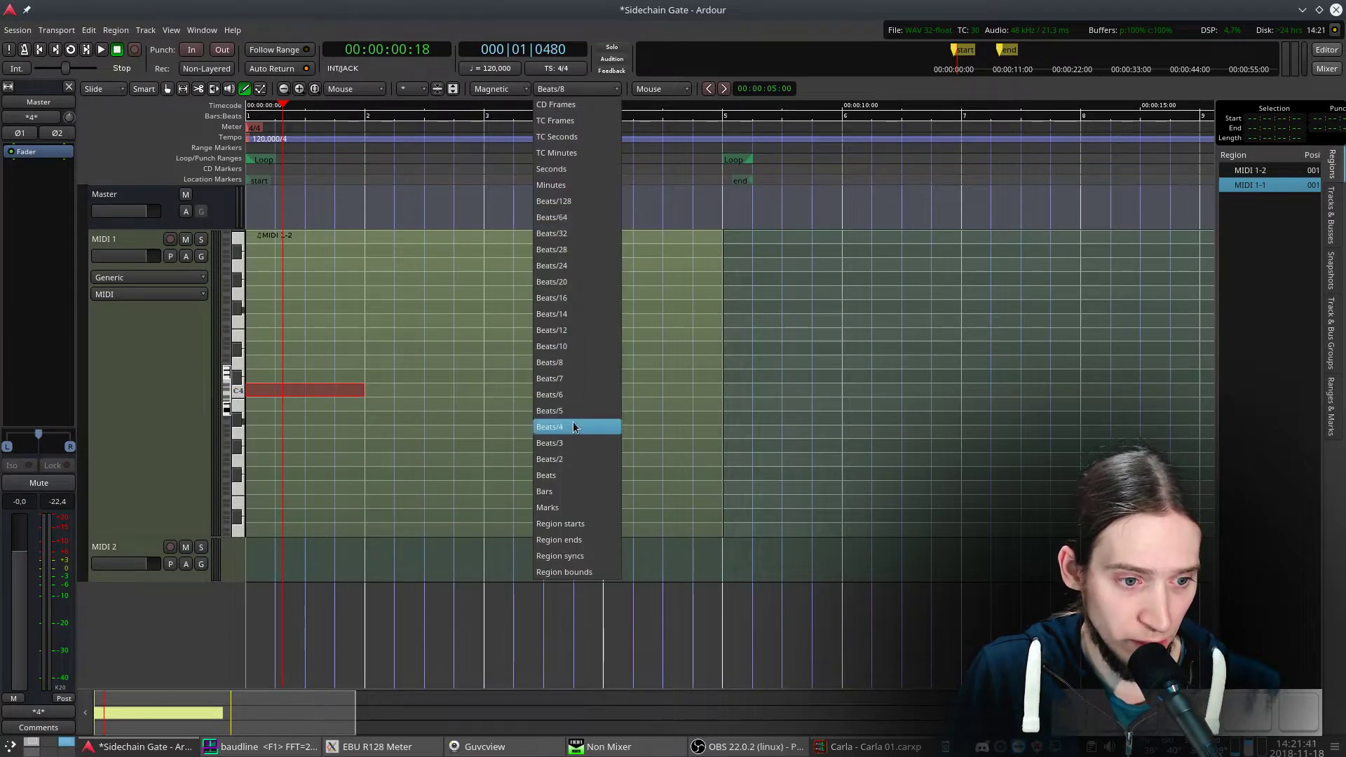
left_click(561, 487)
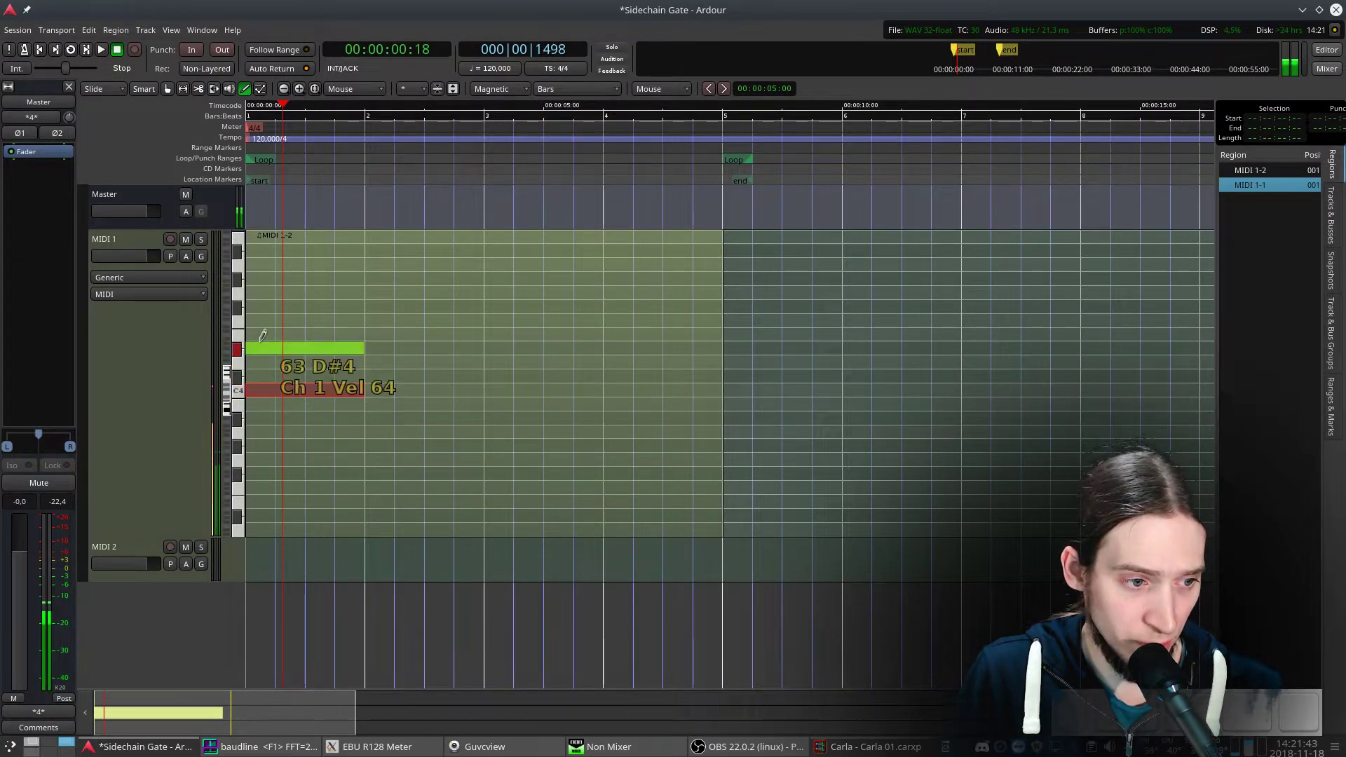
left_click(291, 348)
left_click_drag(313, 350, 300, 293)
left_click(281, 306)
- Return the playhead to the session start and play the chord briefly
left_click_drag(284, 106, 134, 153)
key("space")
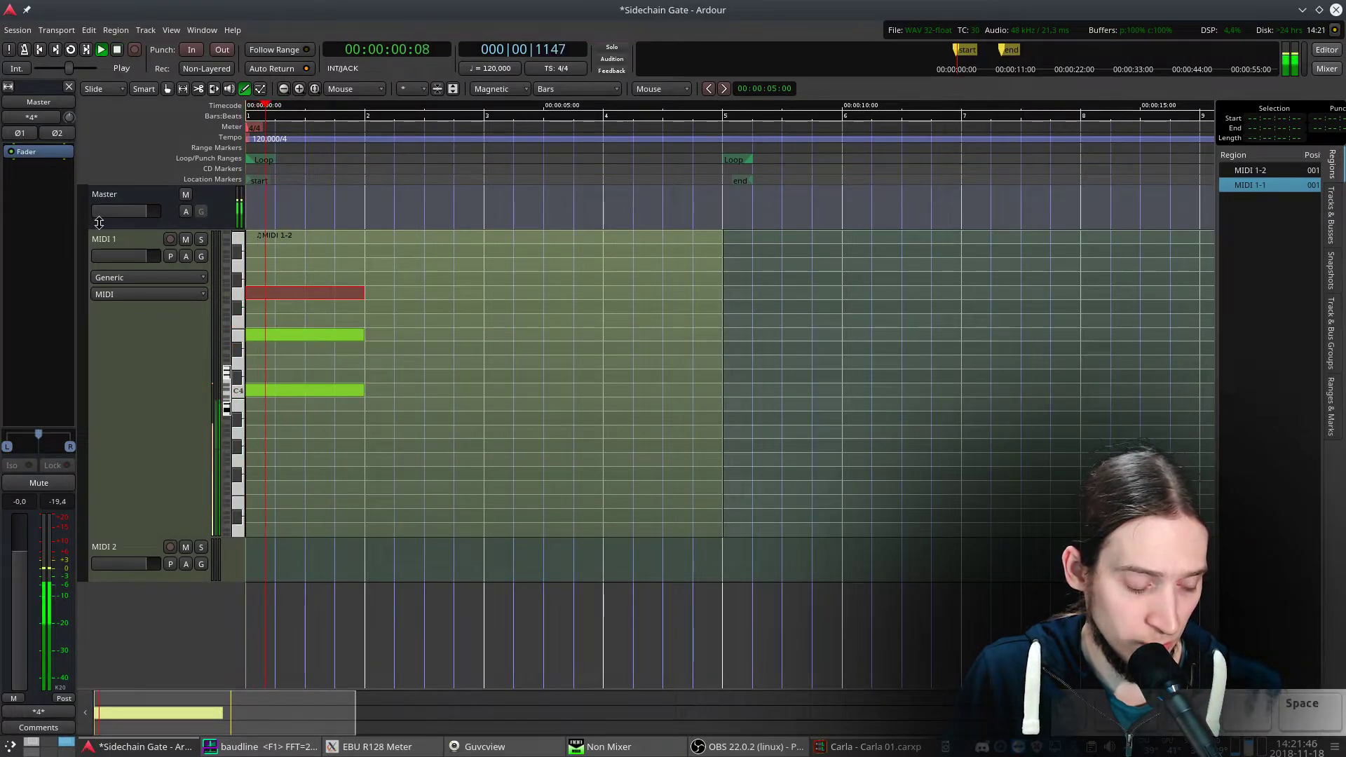
key("space")
- Shorten the four-bar region on MIDI 1 to one bar so it ends with the chord
key("ctrl+a")
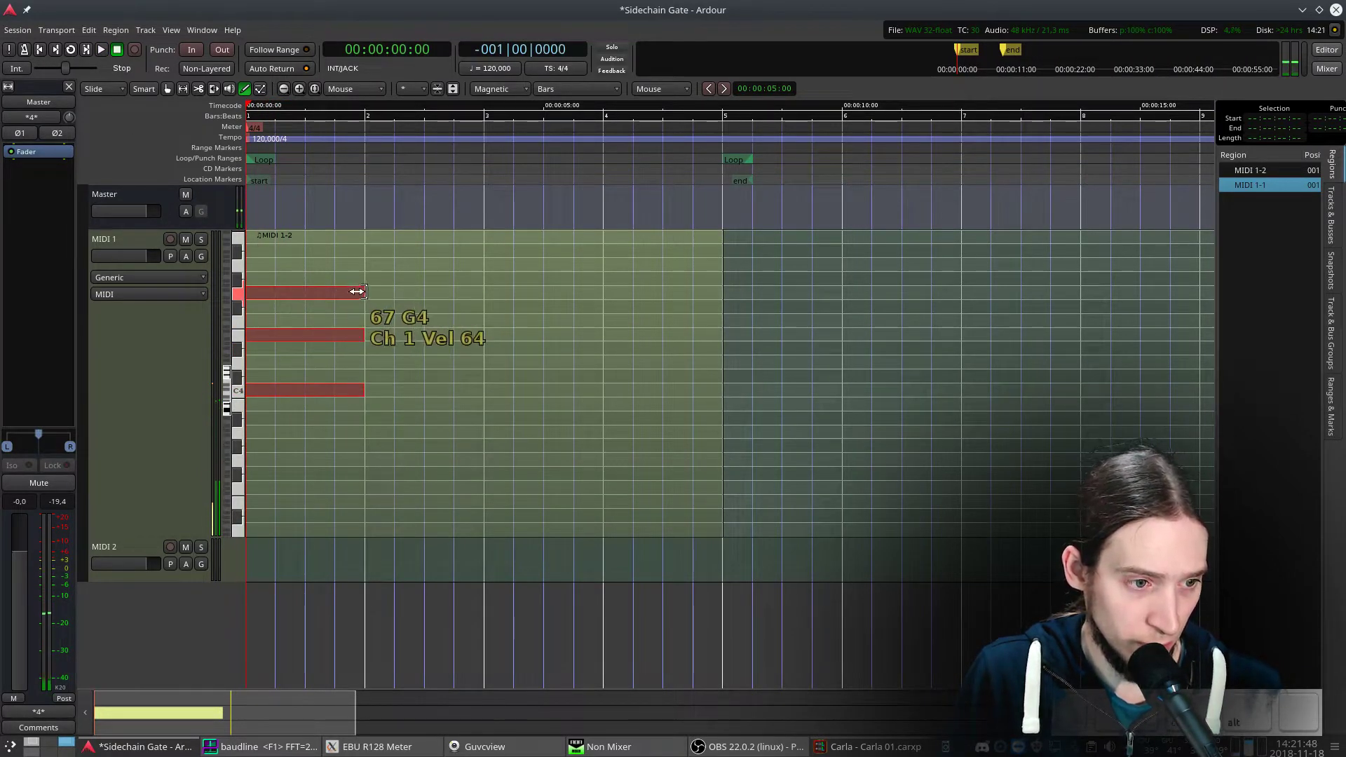
key("g")
left_click(715, 289)
left_click_drag(713, 289, 362, 321)
key("=")
- Rename the MIDI 1 track to "Synth"
left_click(107, 370)
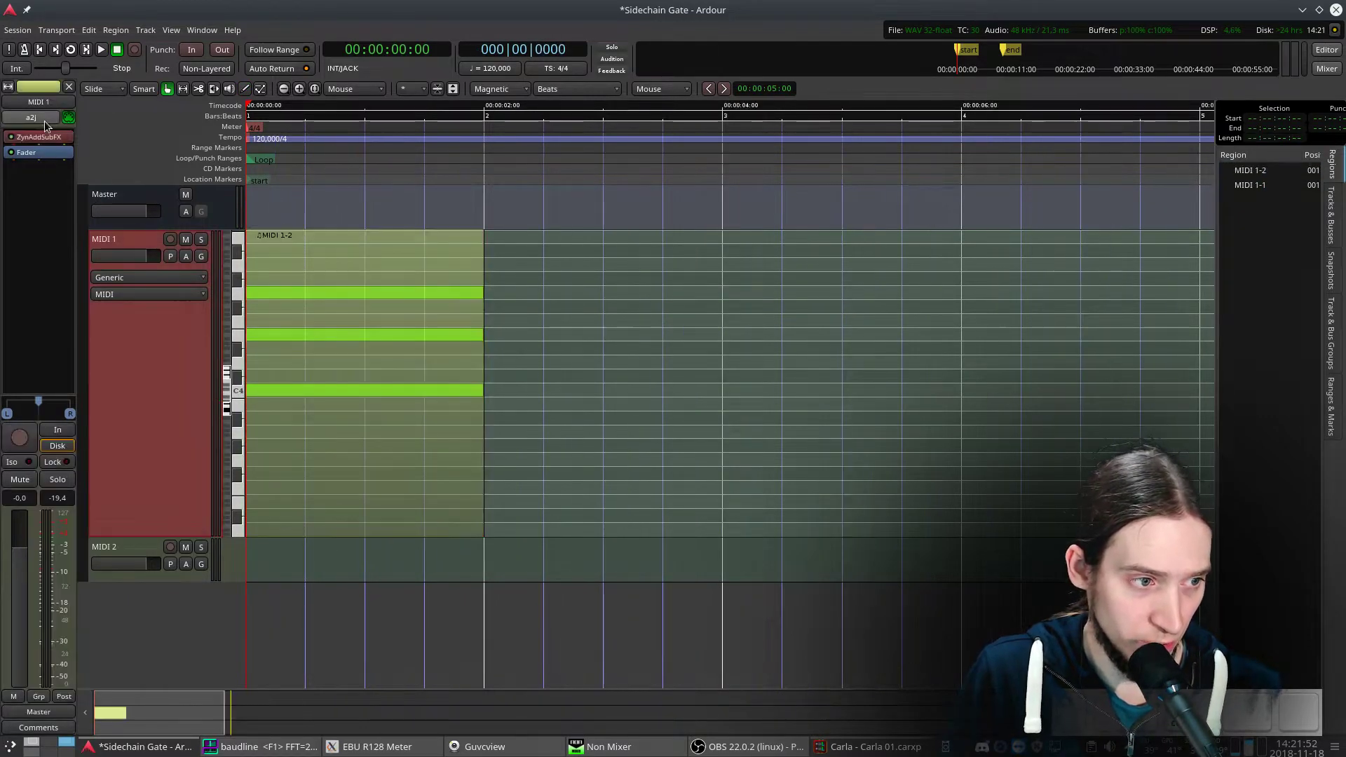
double_click(141, 238)
type("Synth")
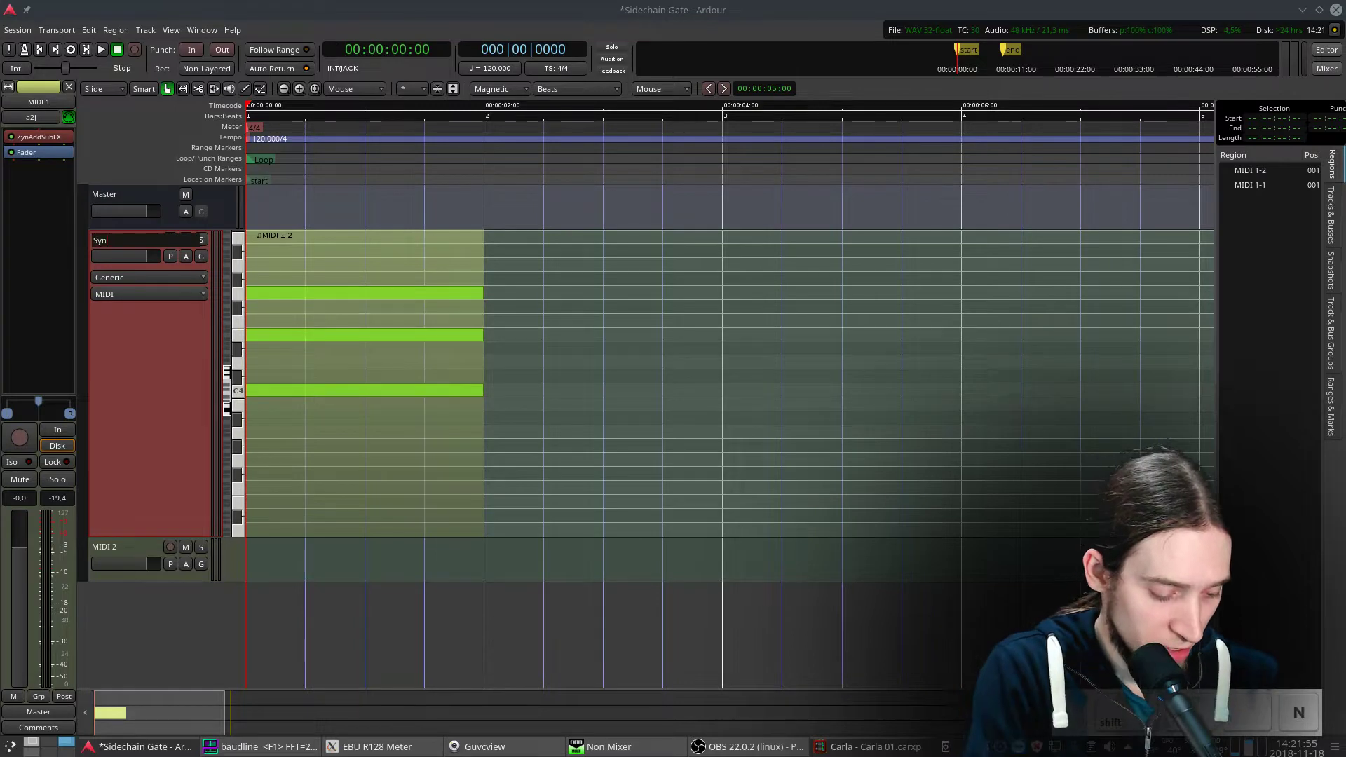
key("Return")
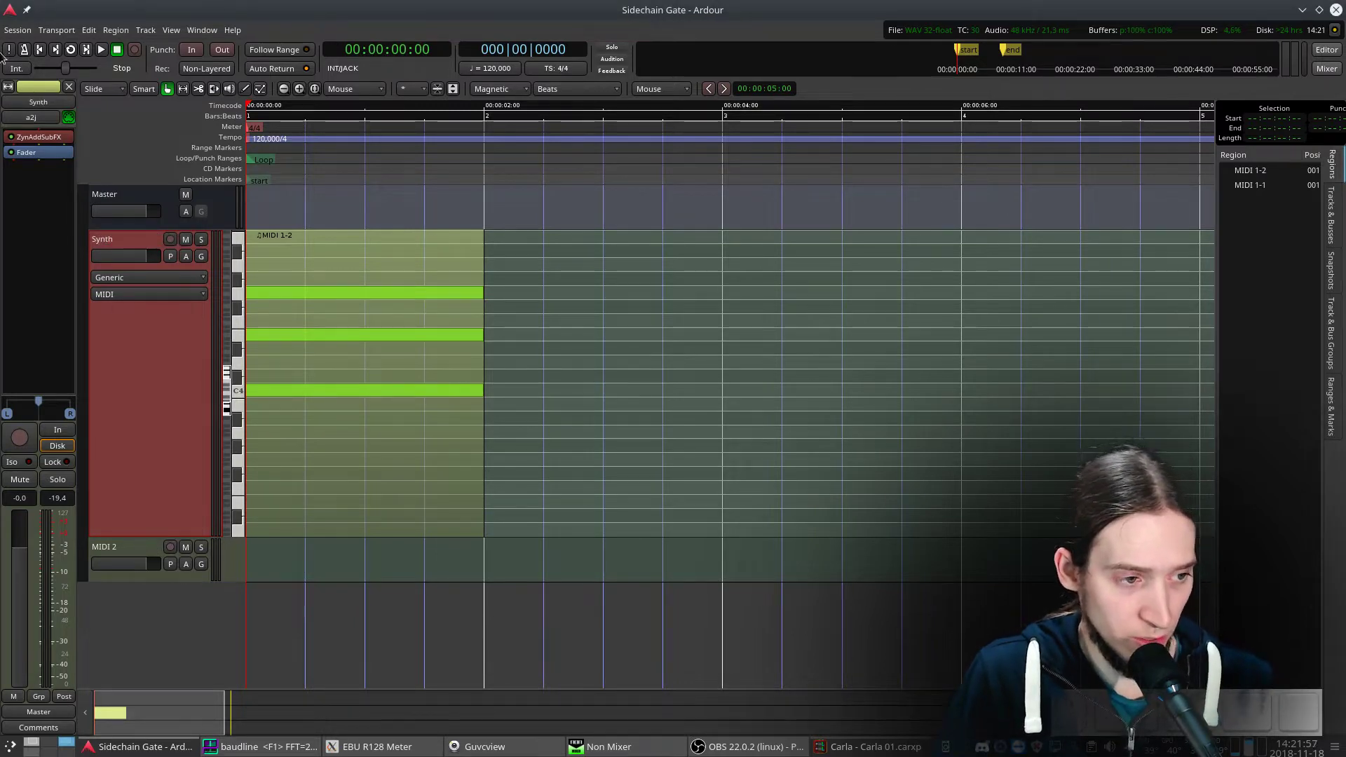
- Set the ZynAddSubFX oscillator's base function to Saw on the Synth track and audition a few notes
double_click(39, 142)
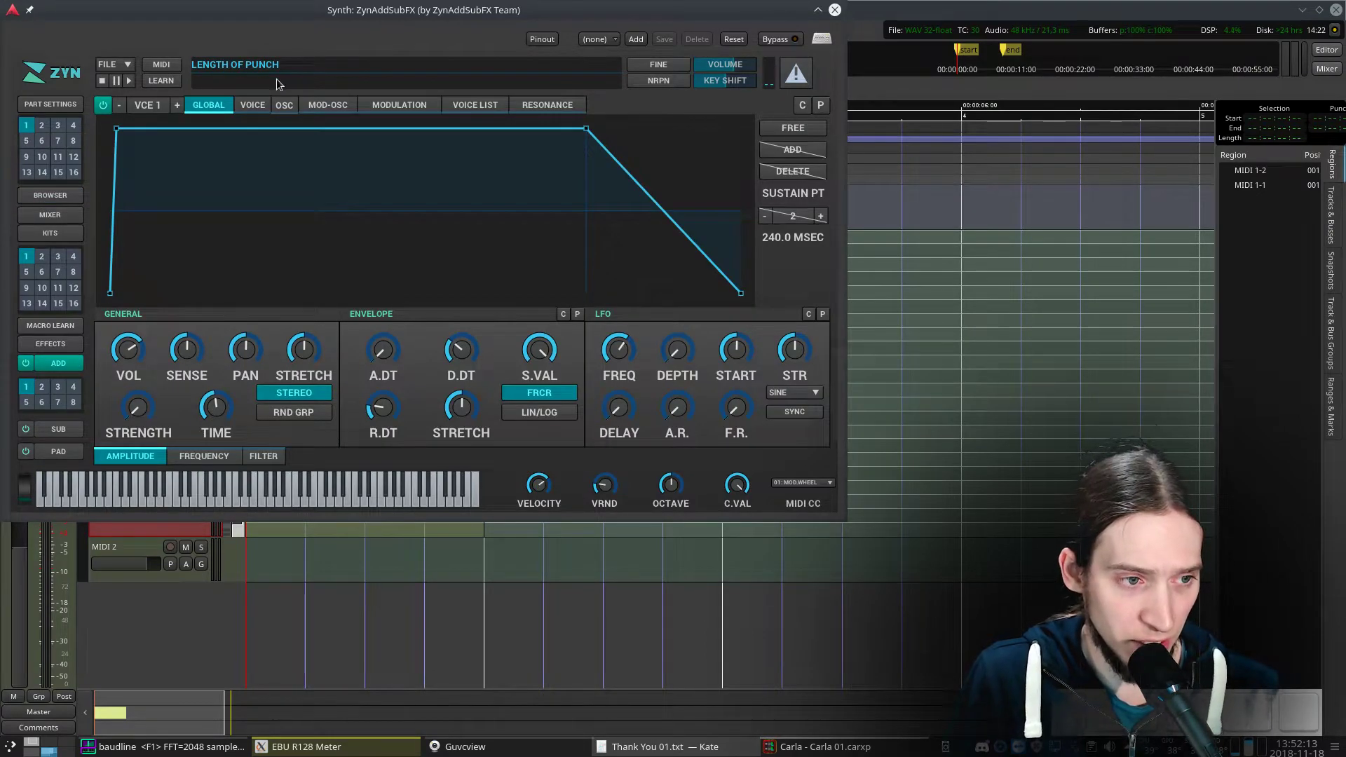
left_click(284, 105)
left_click(354, 144)
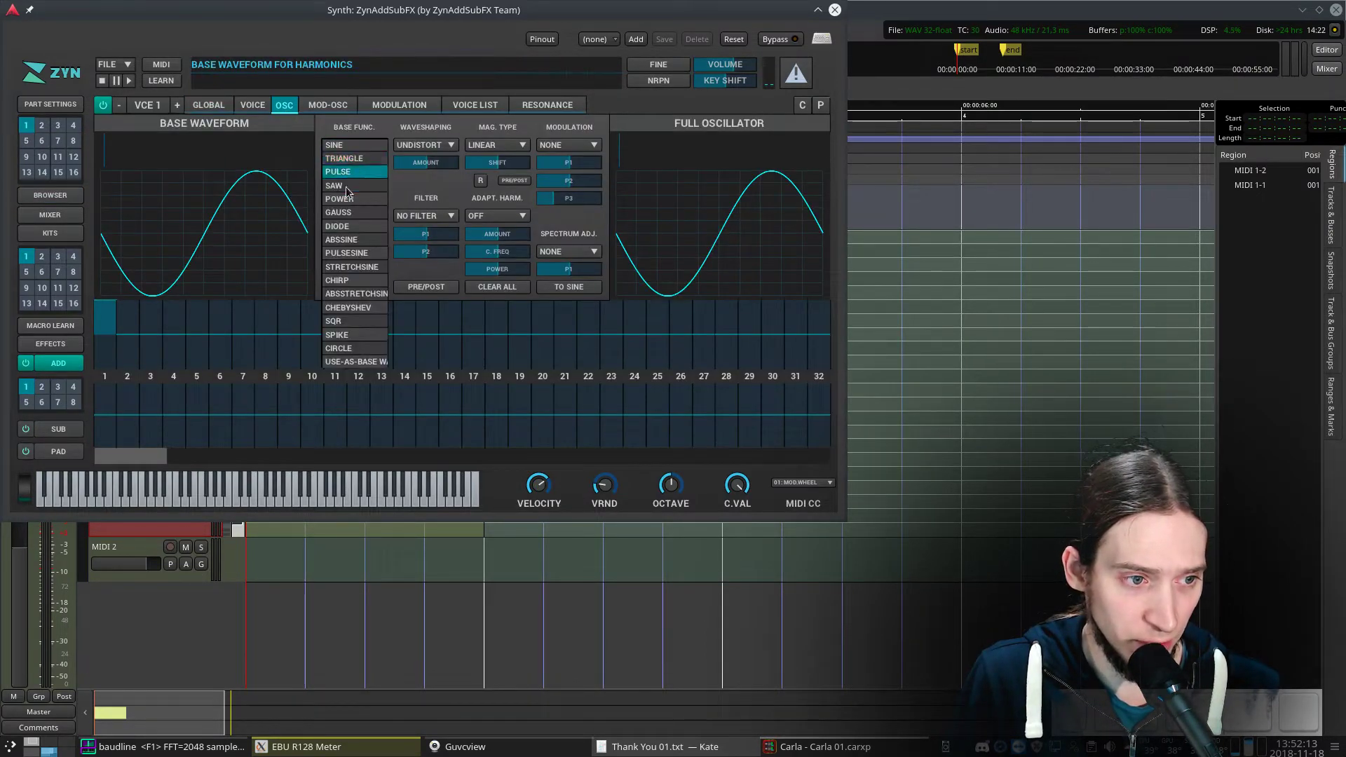
left_click(348, 185)
key("x")
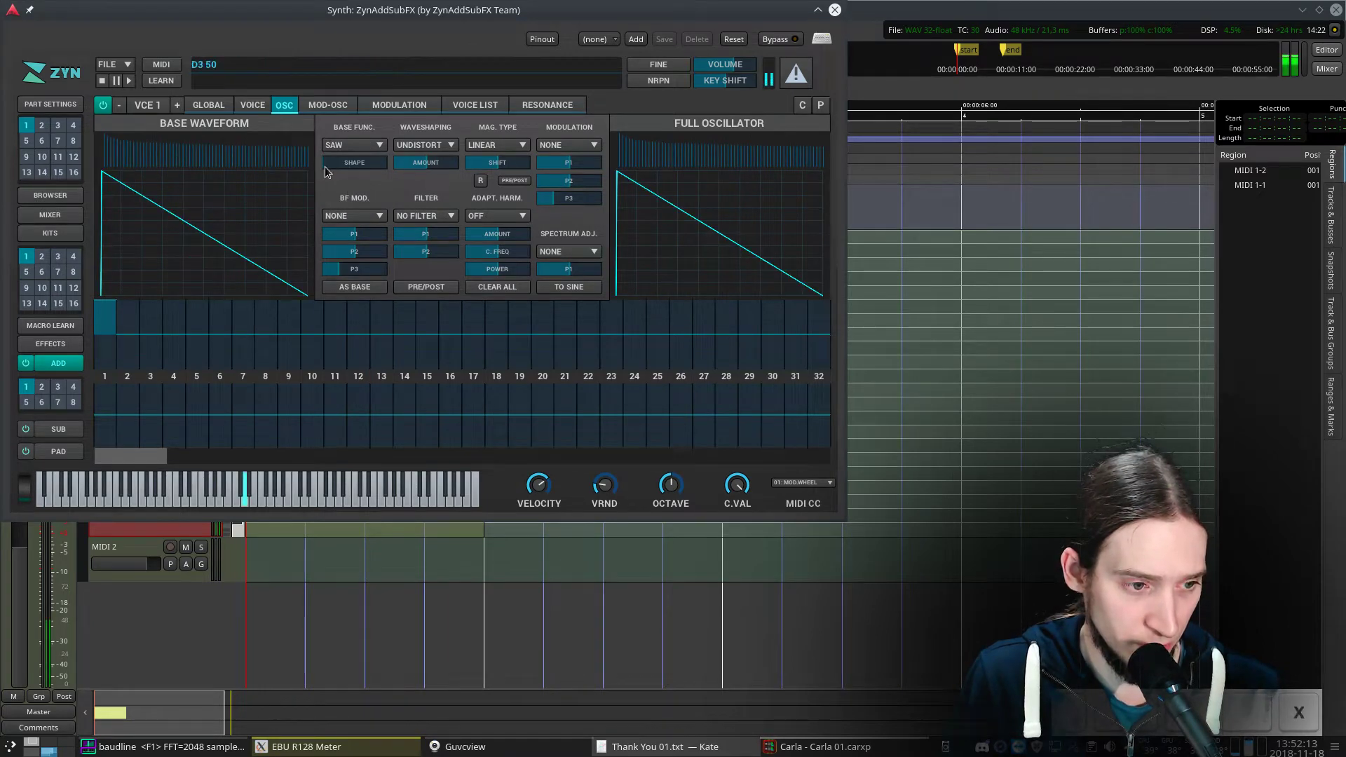
key("v")
key("r")
key("t")
key("e")
- Set the voice's unison size to 4 and raise the global filter cutoff to 32000 Hz in ZynAddSubFX
left_click(397, 104)
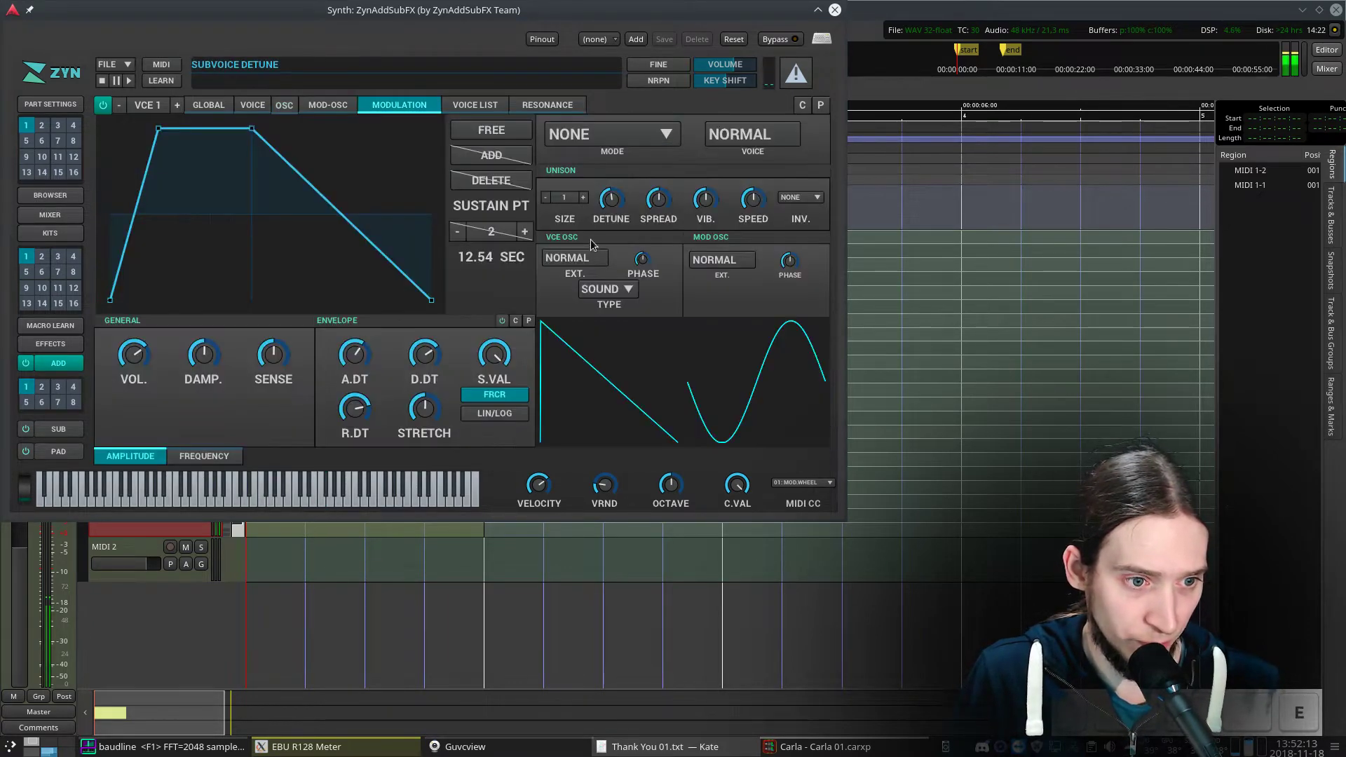
key("e")
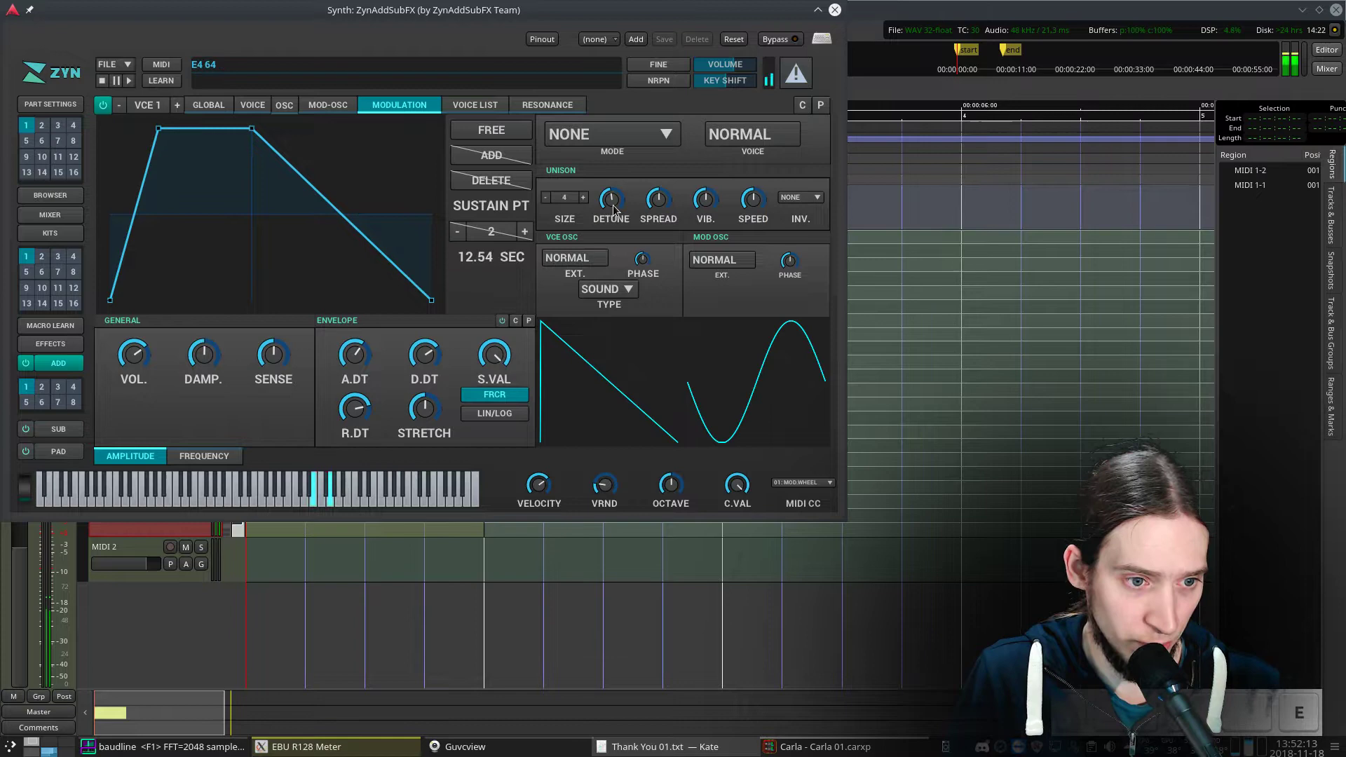
left_click(210, 106)
left_click(263, 456)
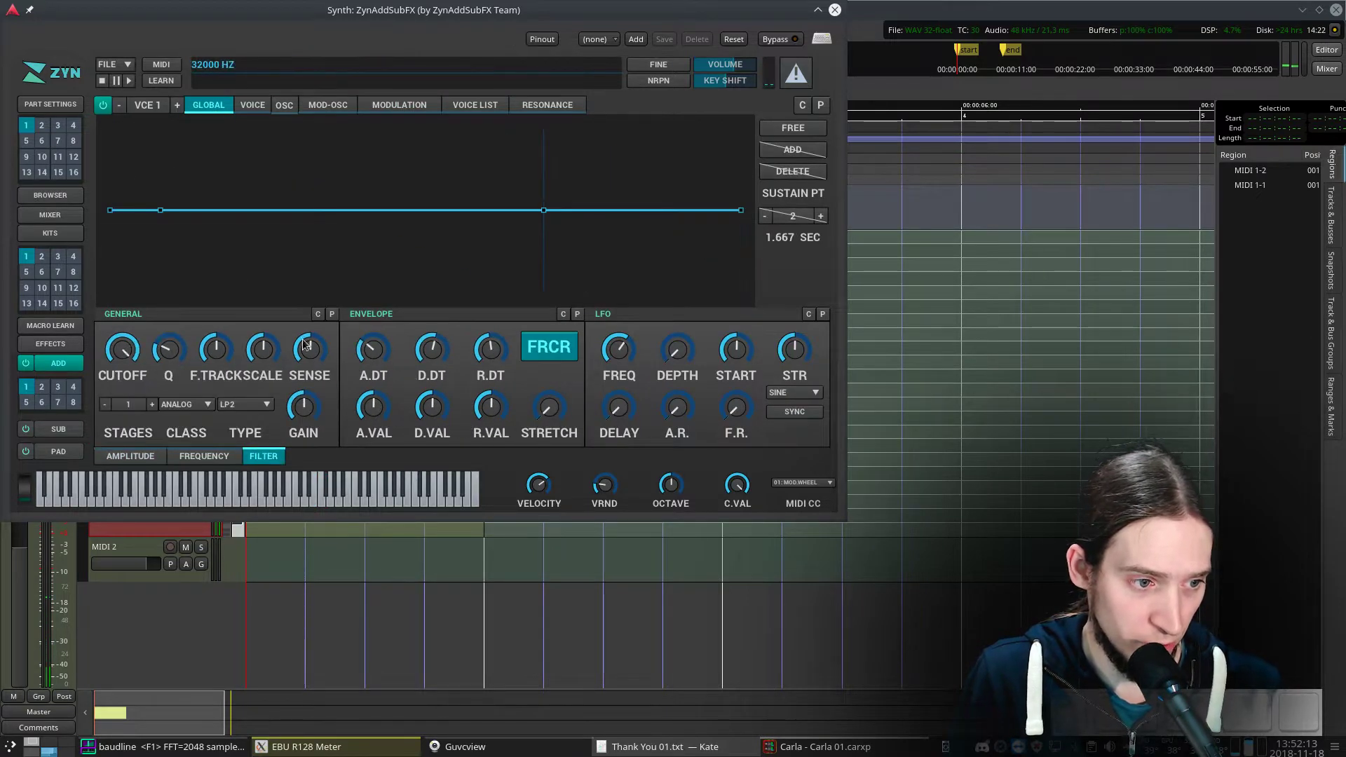
left_click_drag(305, 344, 317, 199)
key("e")
left_click(835, 10)
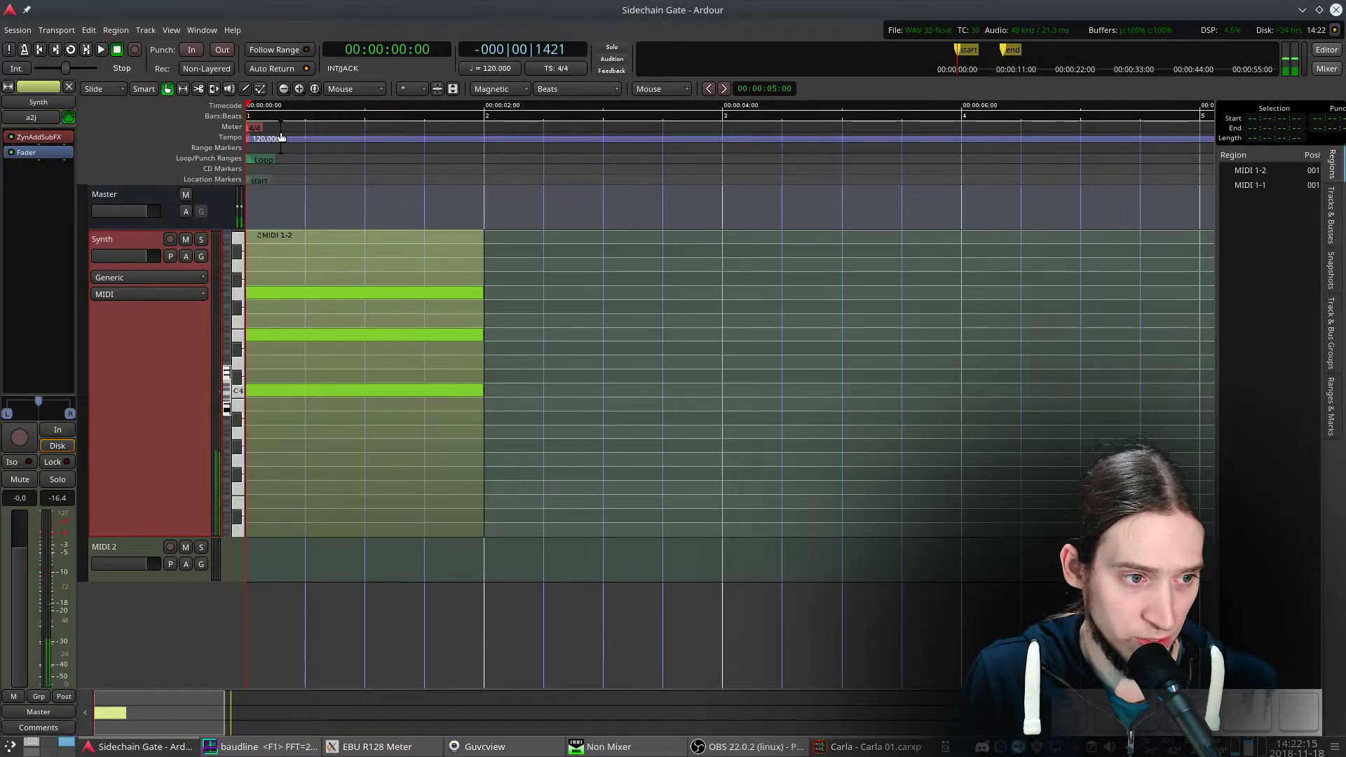
- Play the Synth chord briefly with the new sound and reduce the Synth track's height
key("space")
key("space")
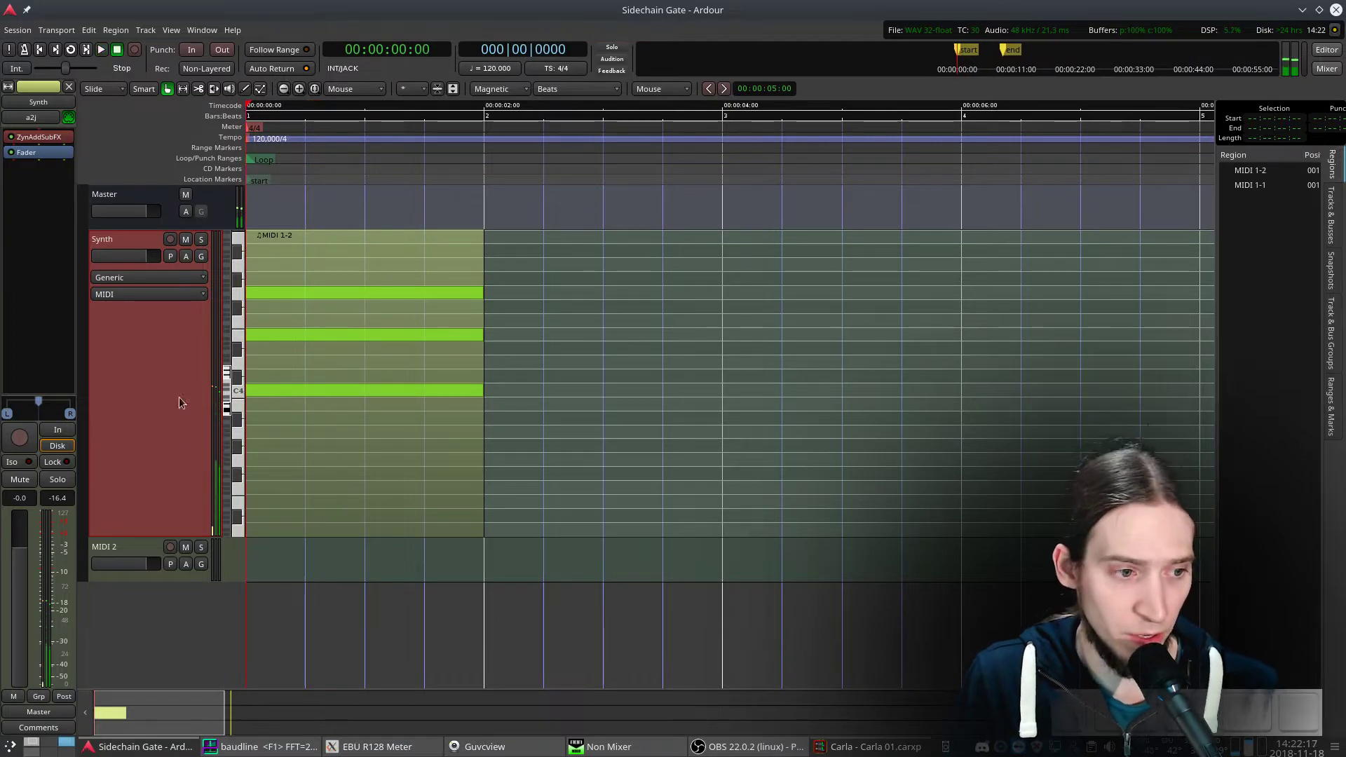
left_click_drag(169, 515, 173, 372)
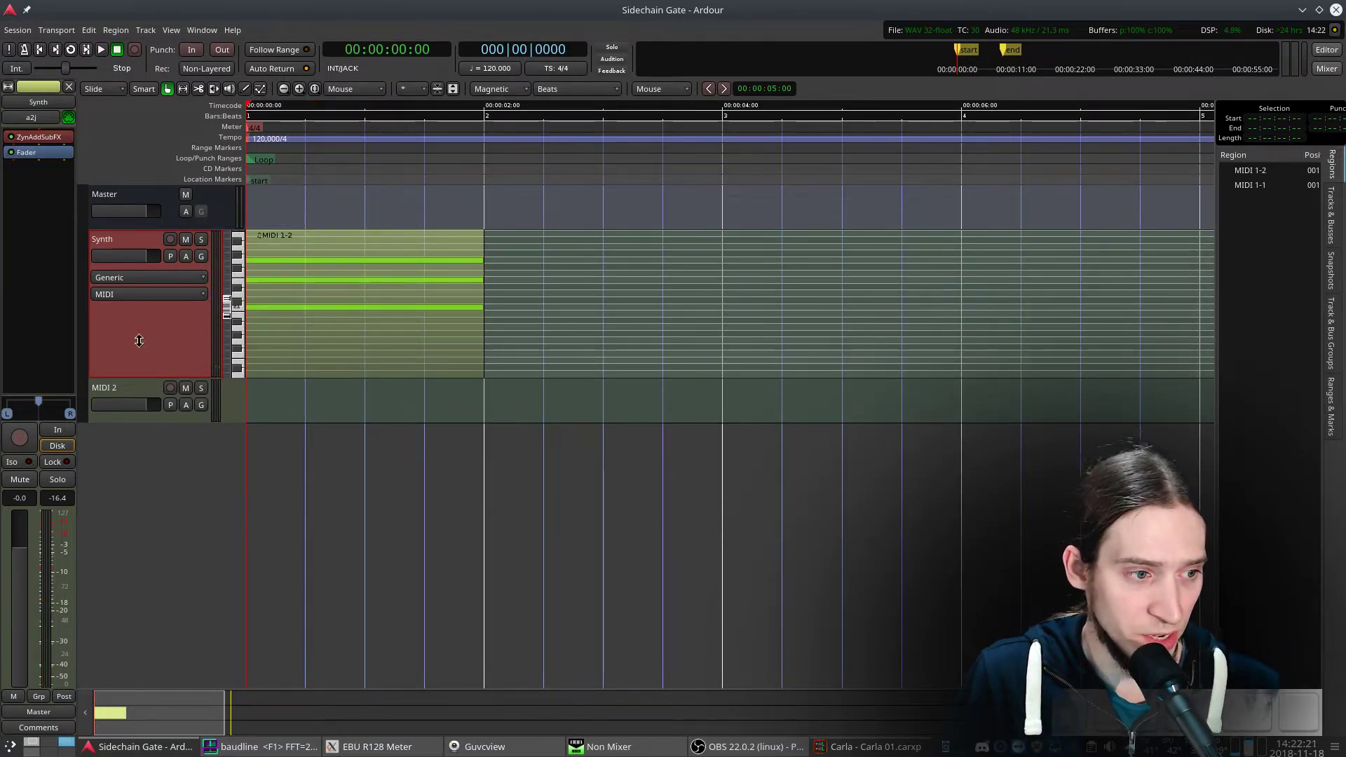
- Open the Plugin Manager for the Synth track's processor chain
right_click(52, 155)
mouse_move(130, 163)
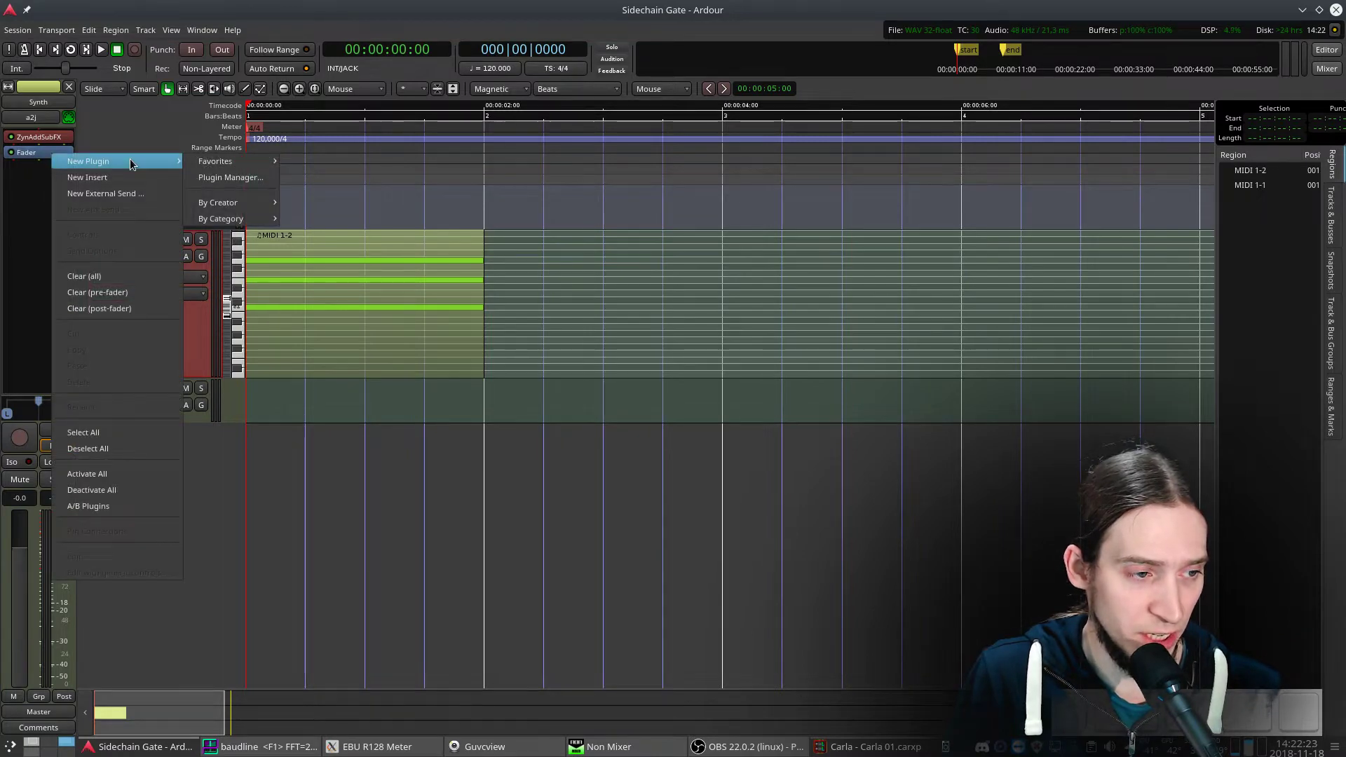
left_click(229, 178)
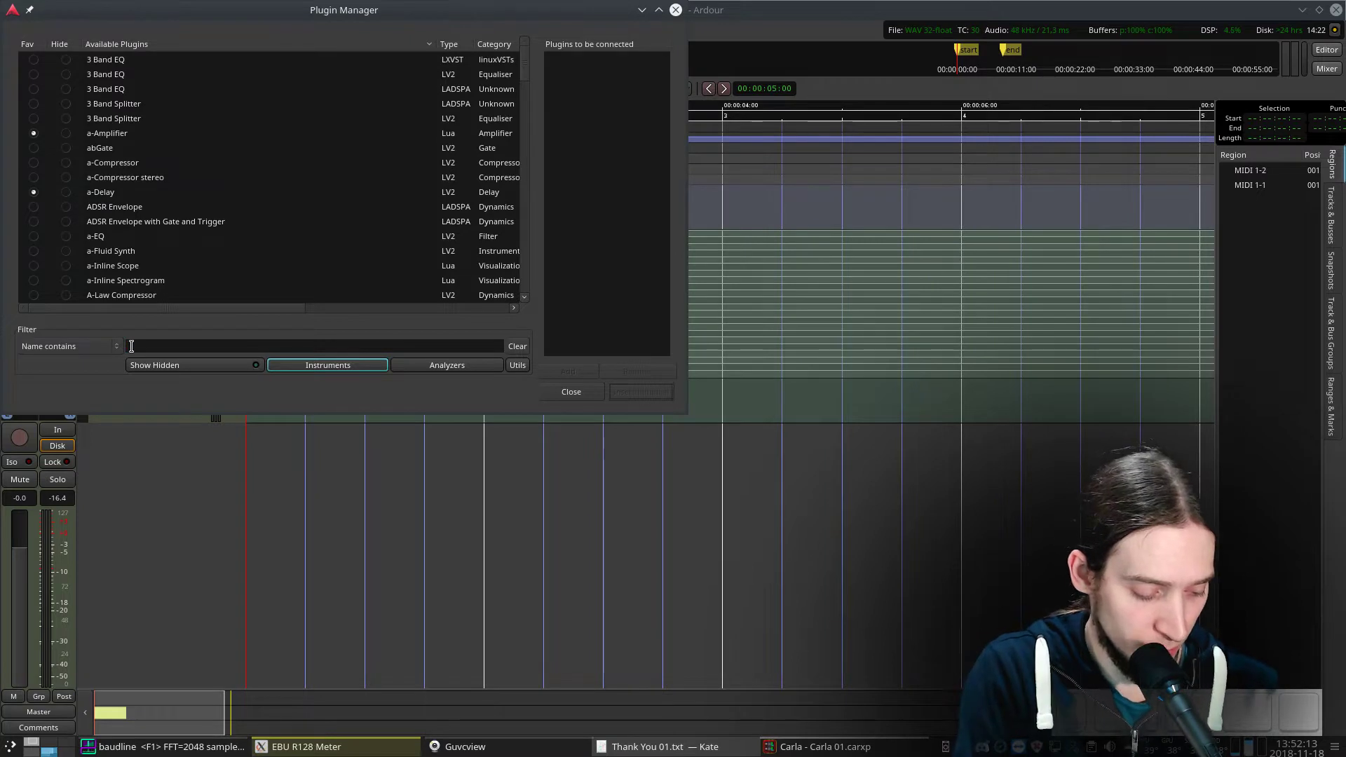
- Try to find plugins whose names contain "LSP" while toggling the category filters
type("LSP")
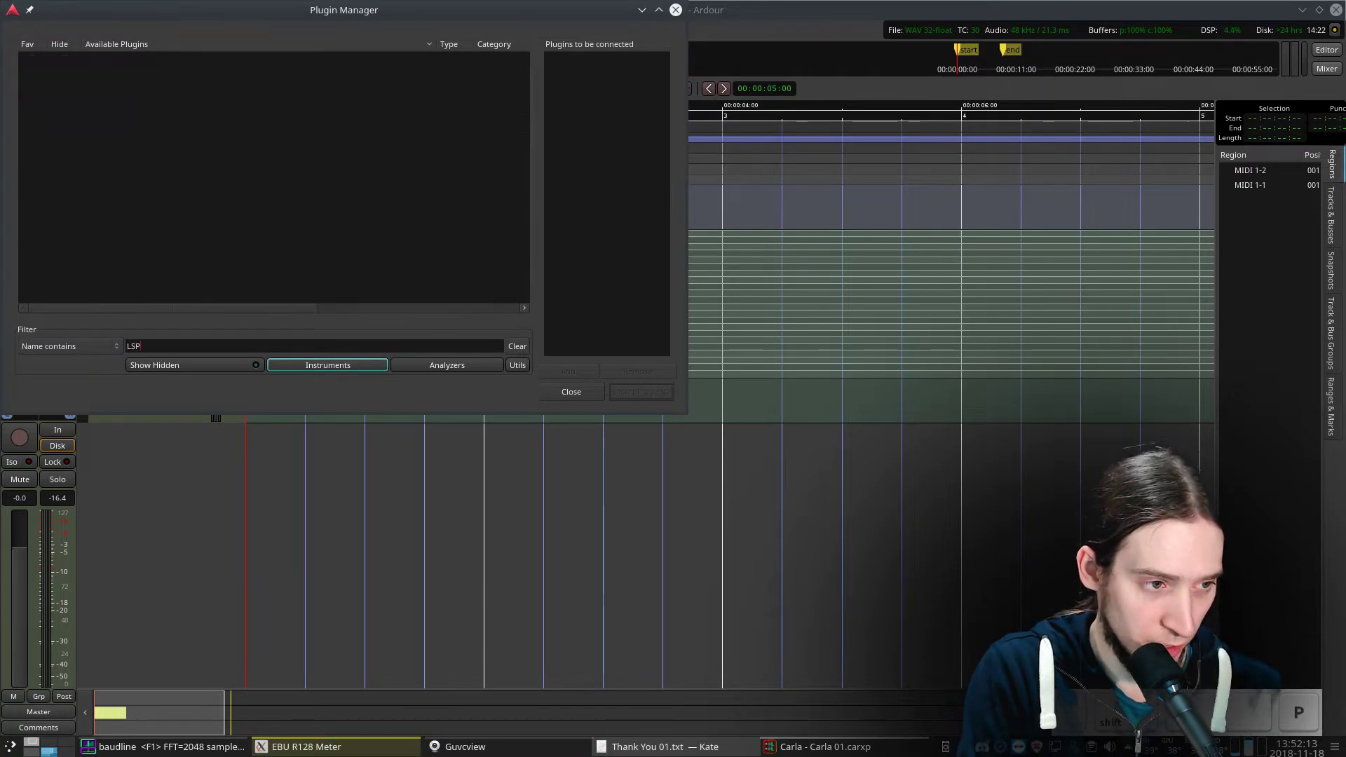
left_click(517, 365)
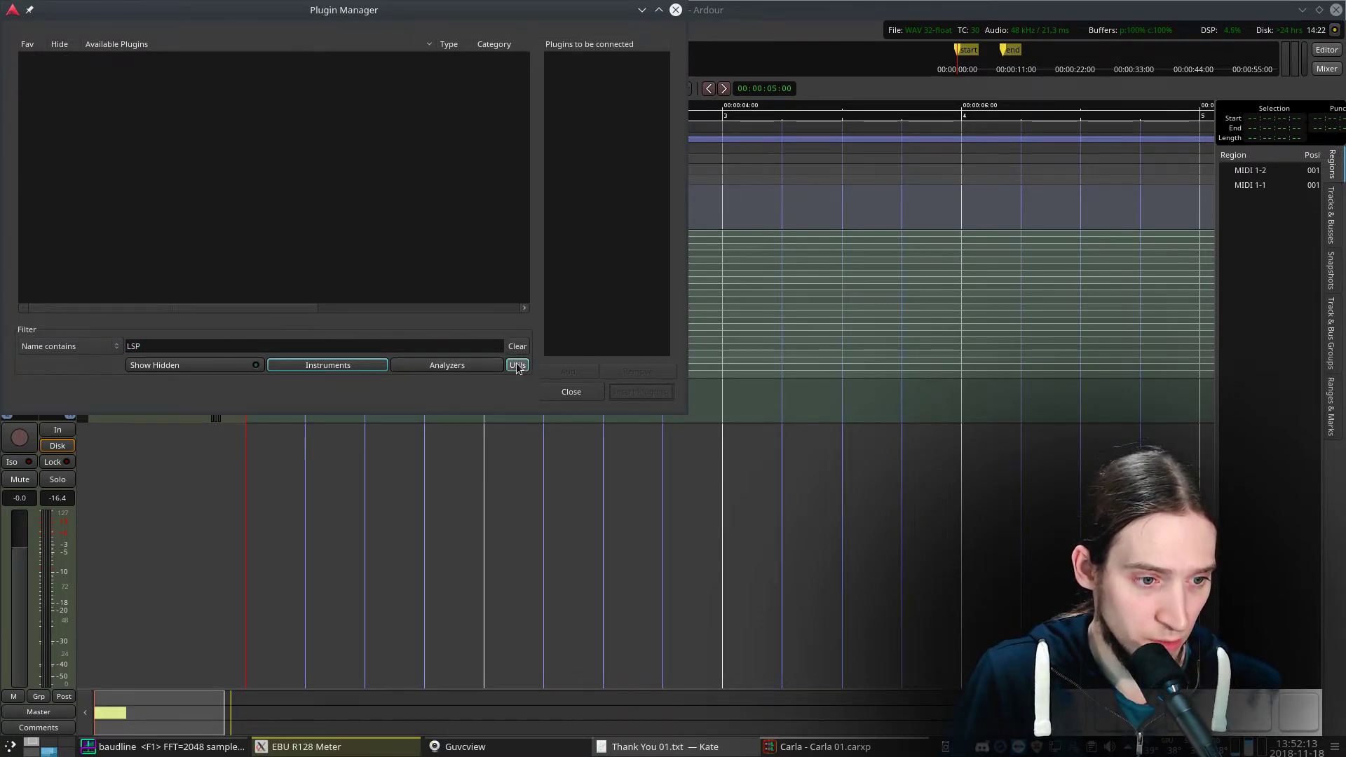
left_click(468, 366)
left_click(362, 368)
- Filter the plugins by names containing "Sidechain" with the Instruments, Analyzers and Utils filters switched off
triple_click(197, 346)
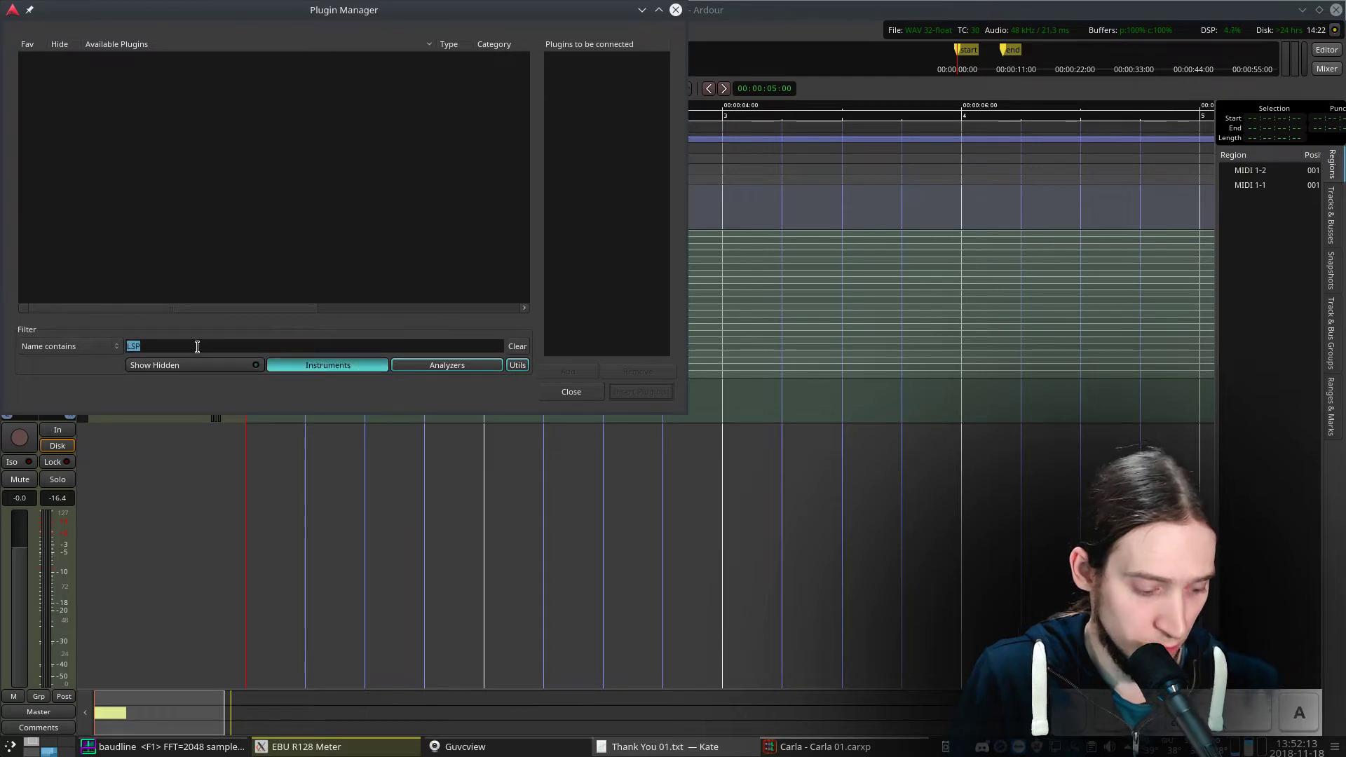
type("Sidechain")
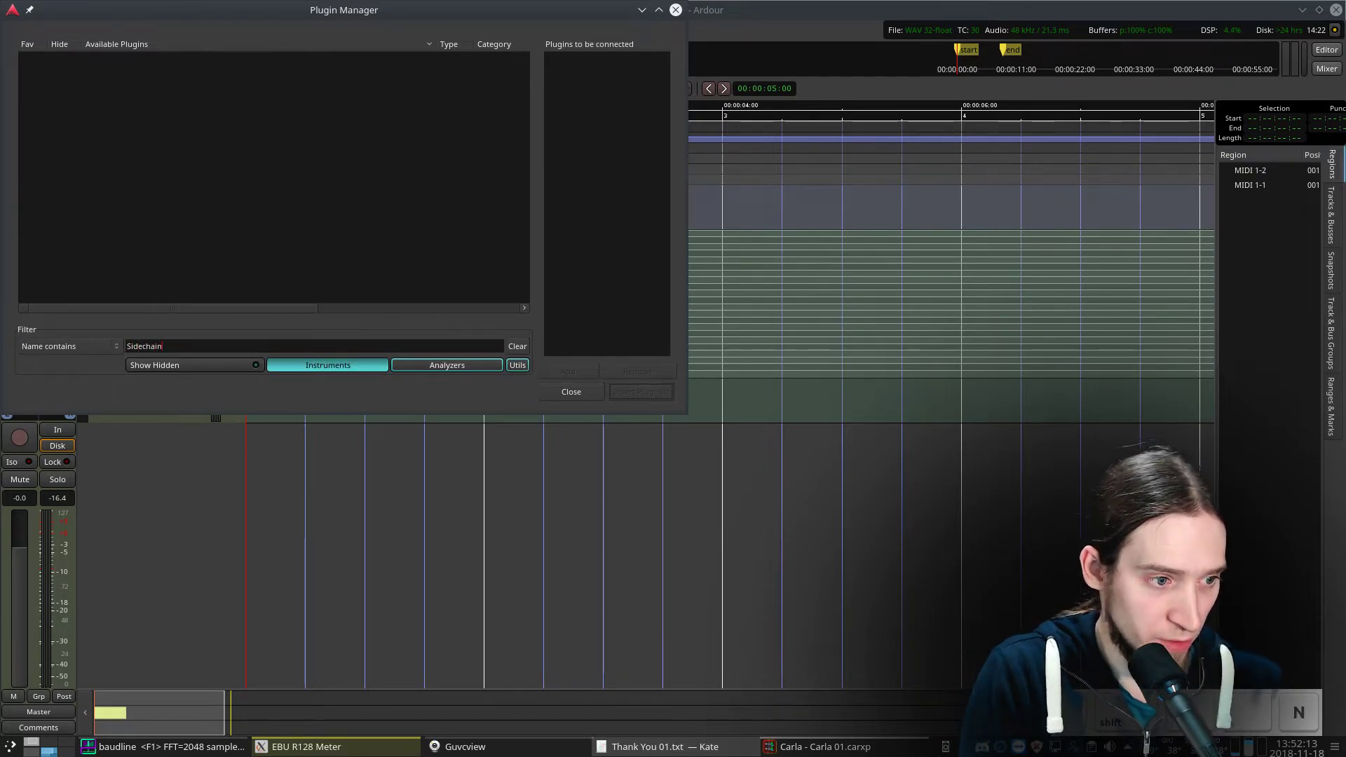
left_click(451, 365)
left_click(517, 365)
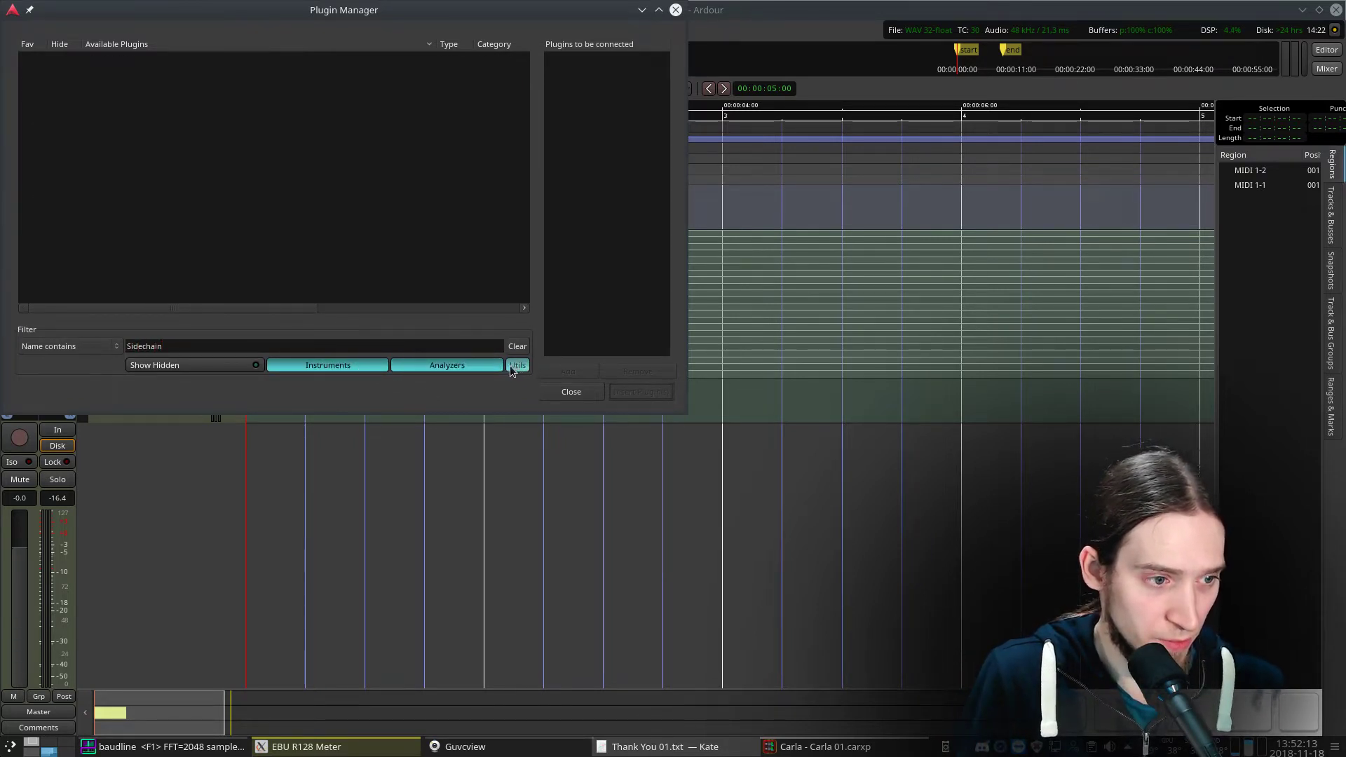
left_click(517, 365)
left_click(447, 365)
left_click(327, 366)
triple_click(186, 346)
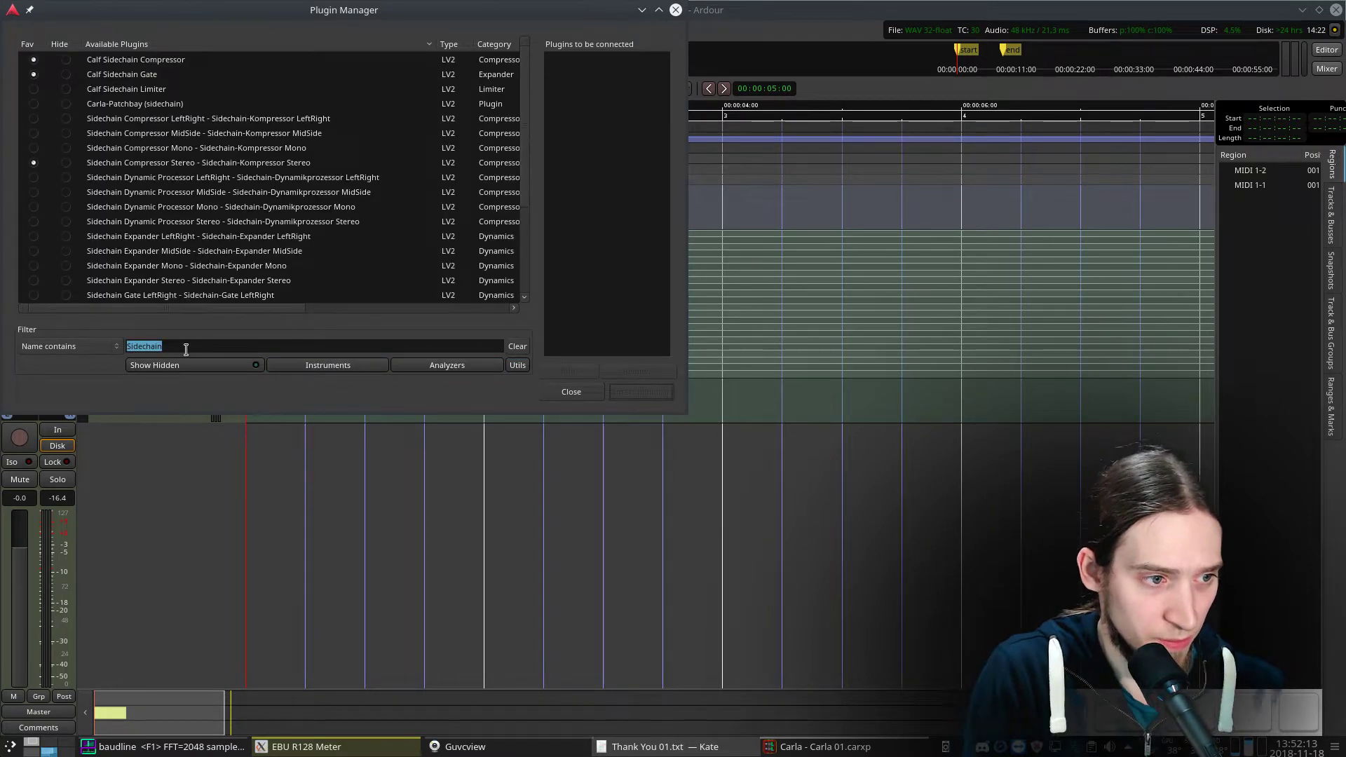
- Insert the Sidechain Gate Stereo plugin on the Synth track and place it directly before the fader
scroll(224, 179, "down", 2)
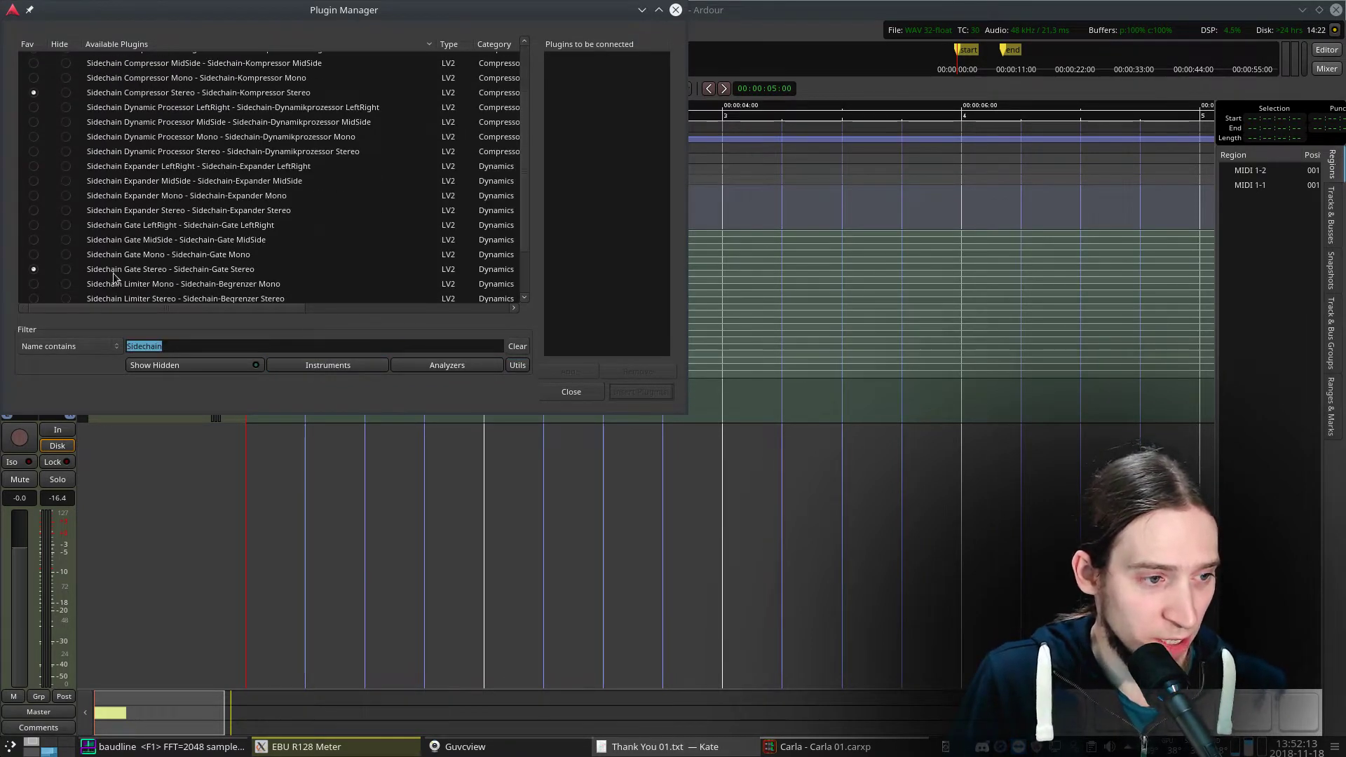
left_click(150, 272)
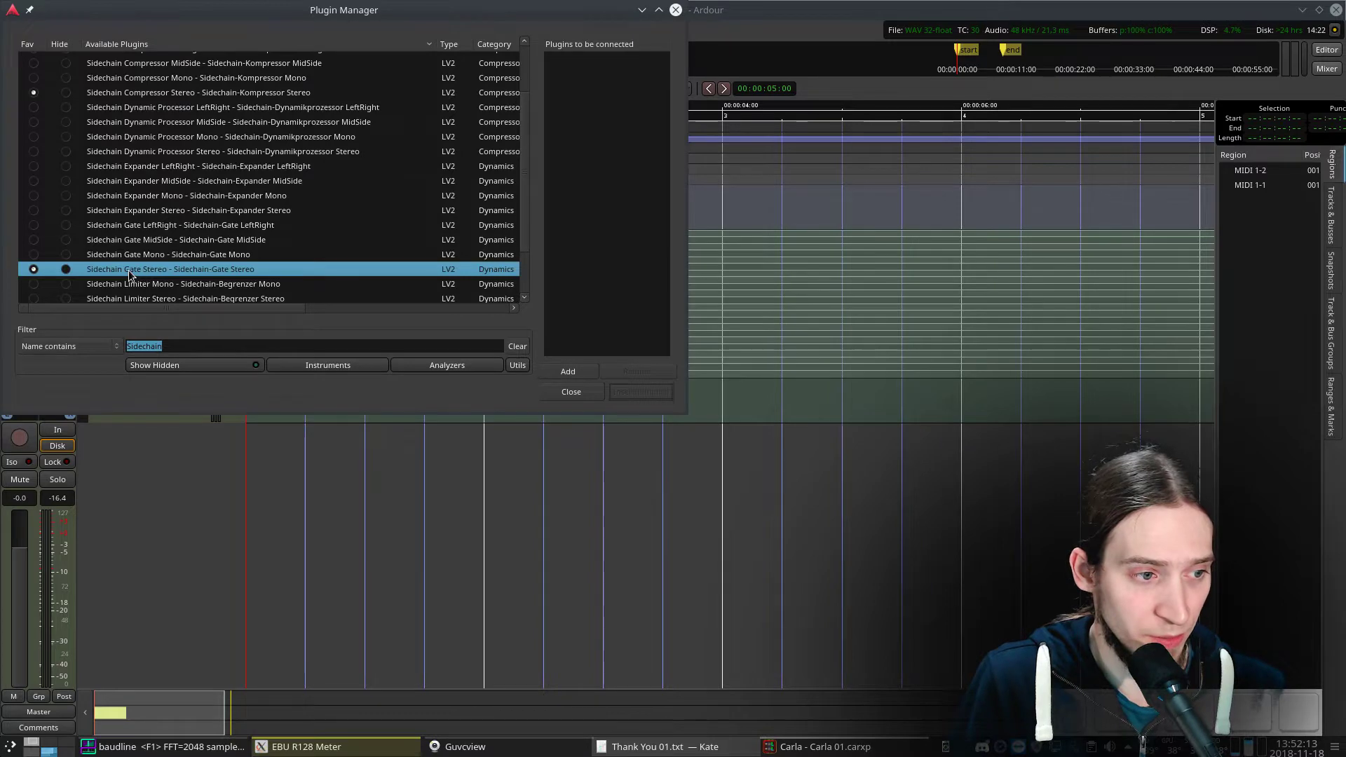
double_click(129, 271)
left_click(648, 392)
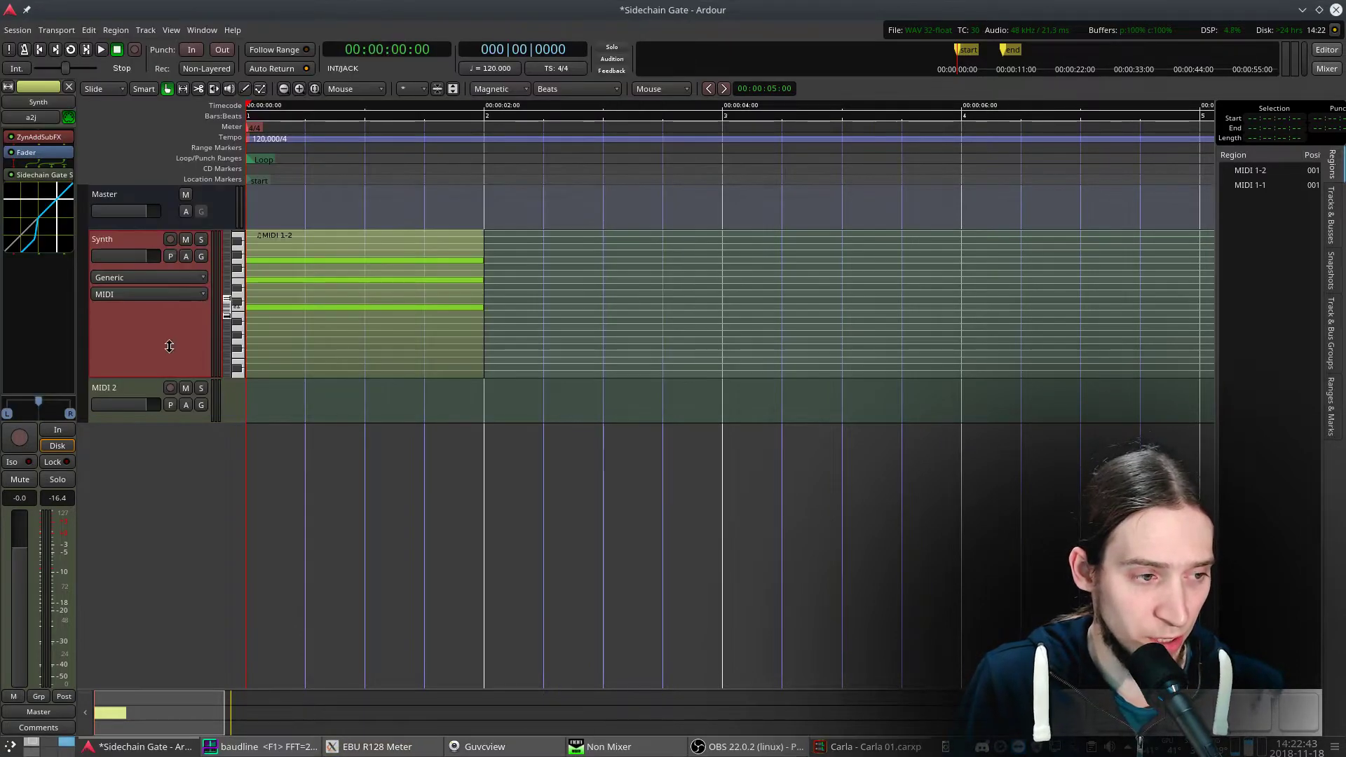
left_click_drag(39, 175, 54, 151)
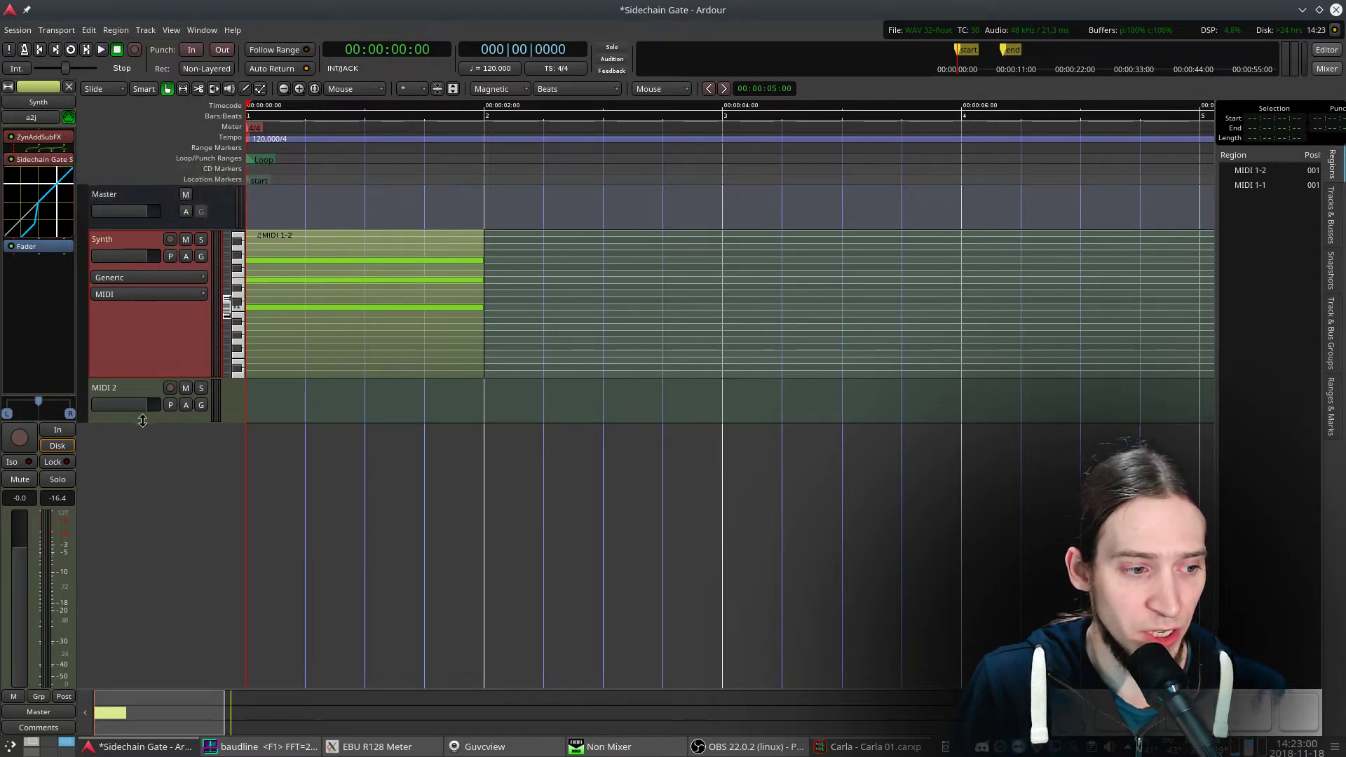
- Make the MIDI 2 track taller and draw an empty one-bar MIDI region in its first bar
left_click_drag(142, 420, 143, 614)
scroll(98, 487, "up", 2)
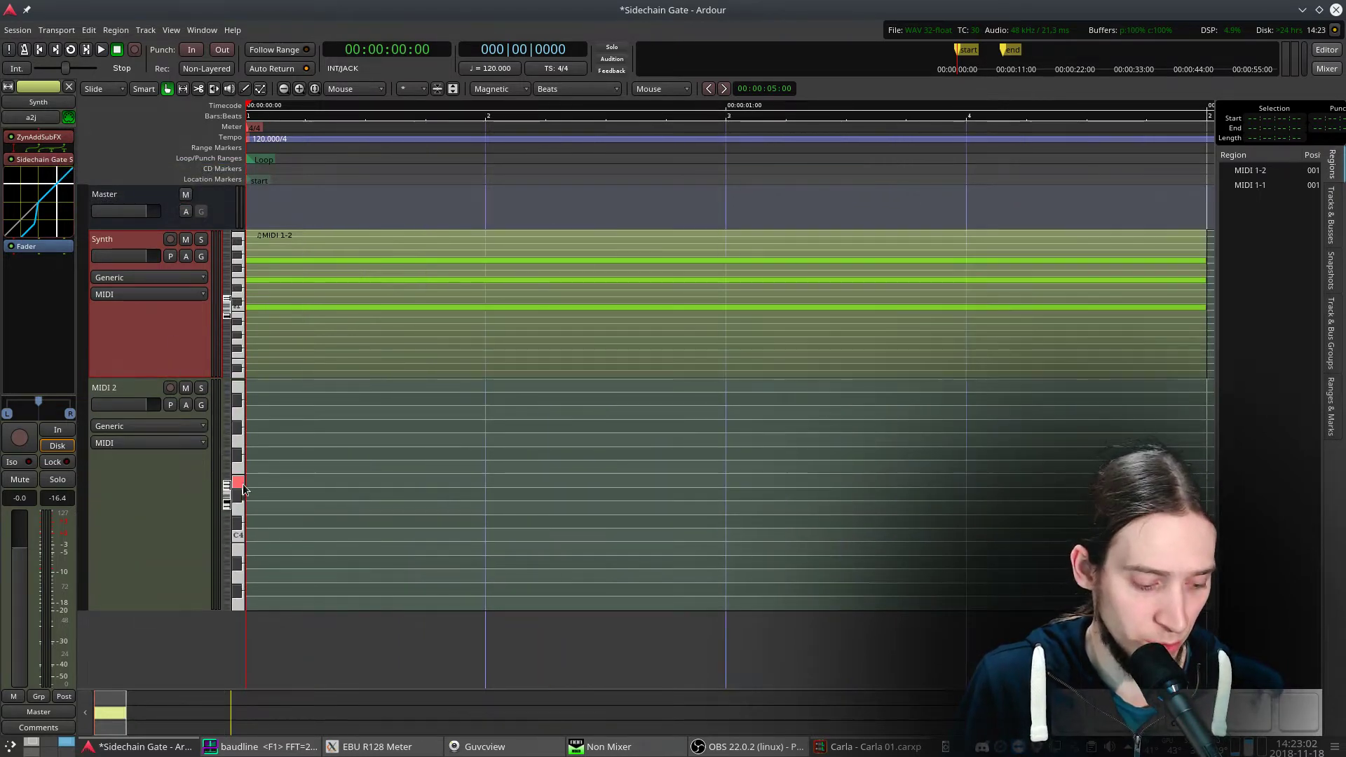
scroll(446, 476, "down", 1)
key("d")
left_click_drag(714, 411, 133, 428)
- Set the grid to Beats/4 and draw a rhythmic pattern of seven short C4 notes in the MIDI 2 region
left_click(569, 88)
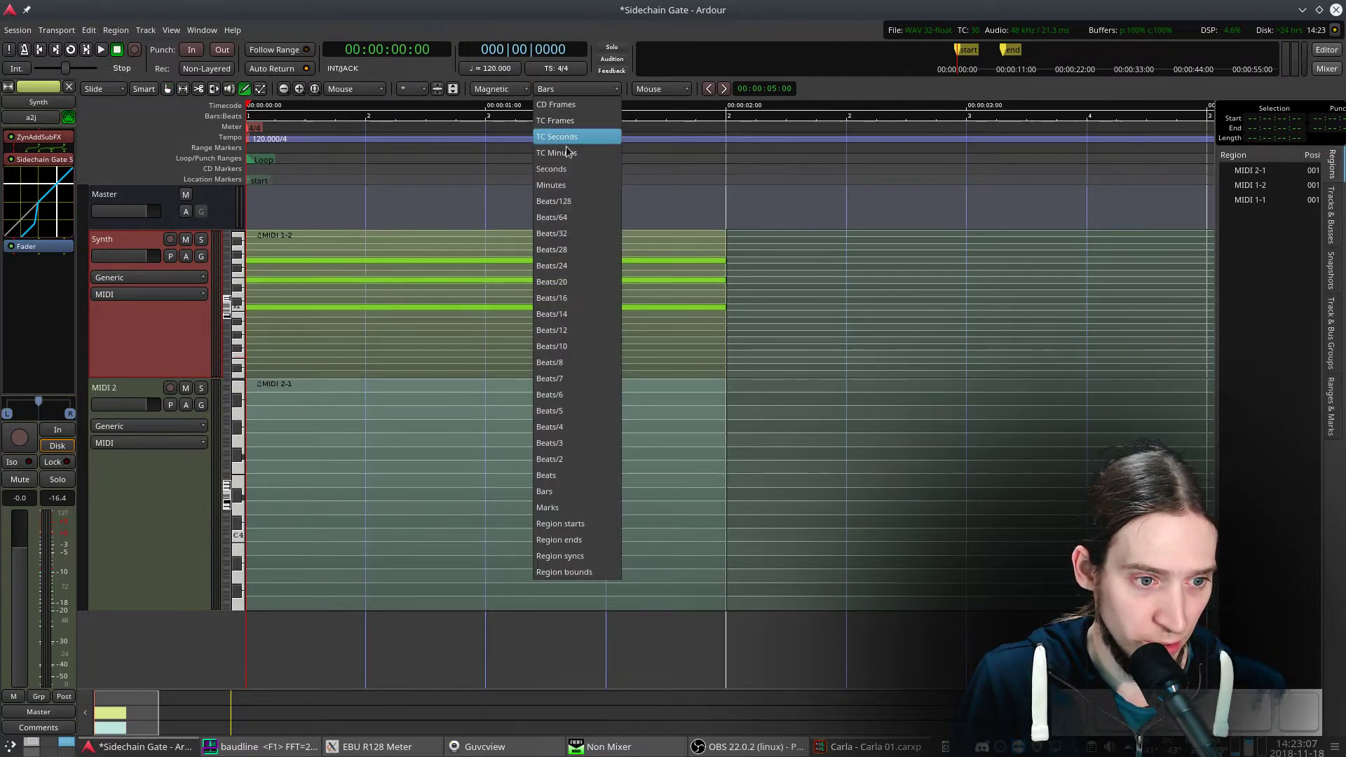
left_click(575, 427)
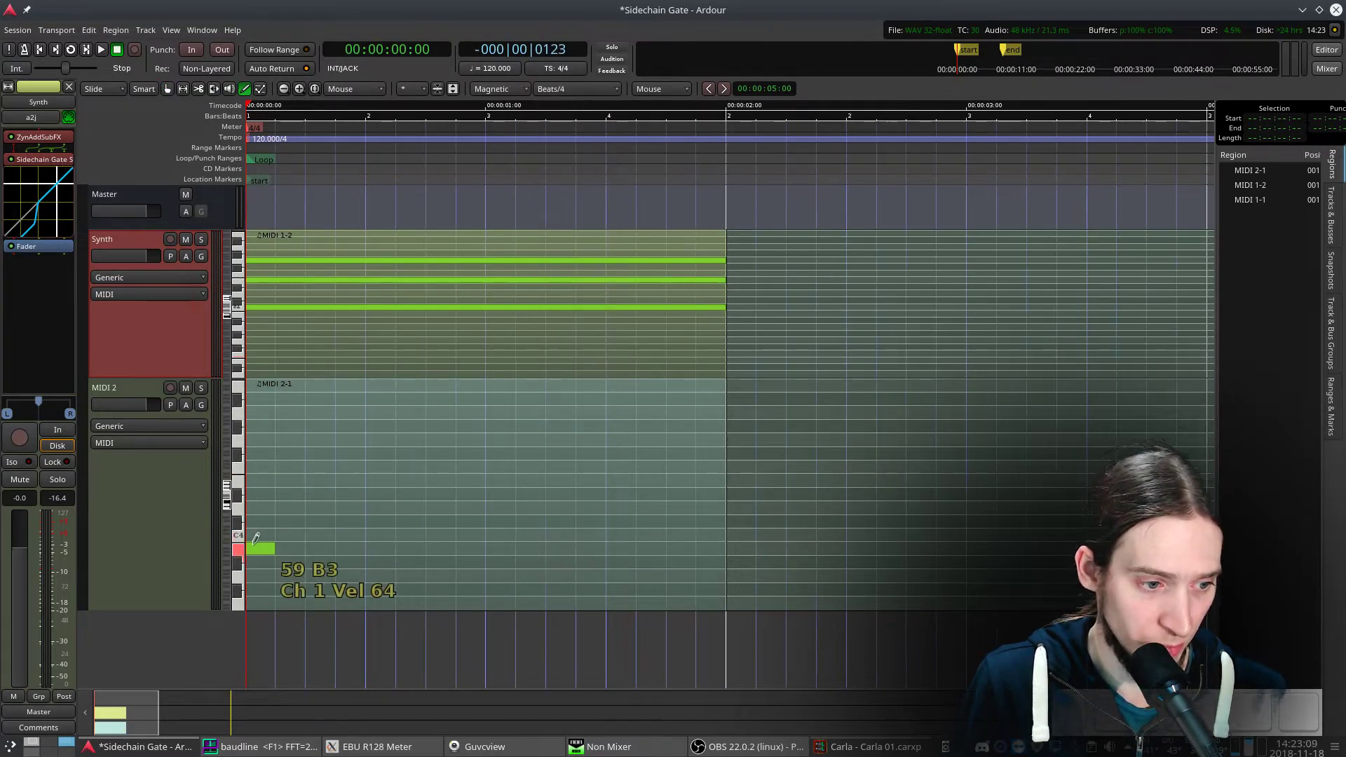
left_click(321, 532)
left_click(380, 531)
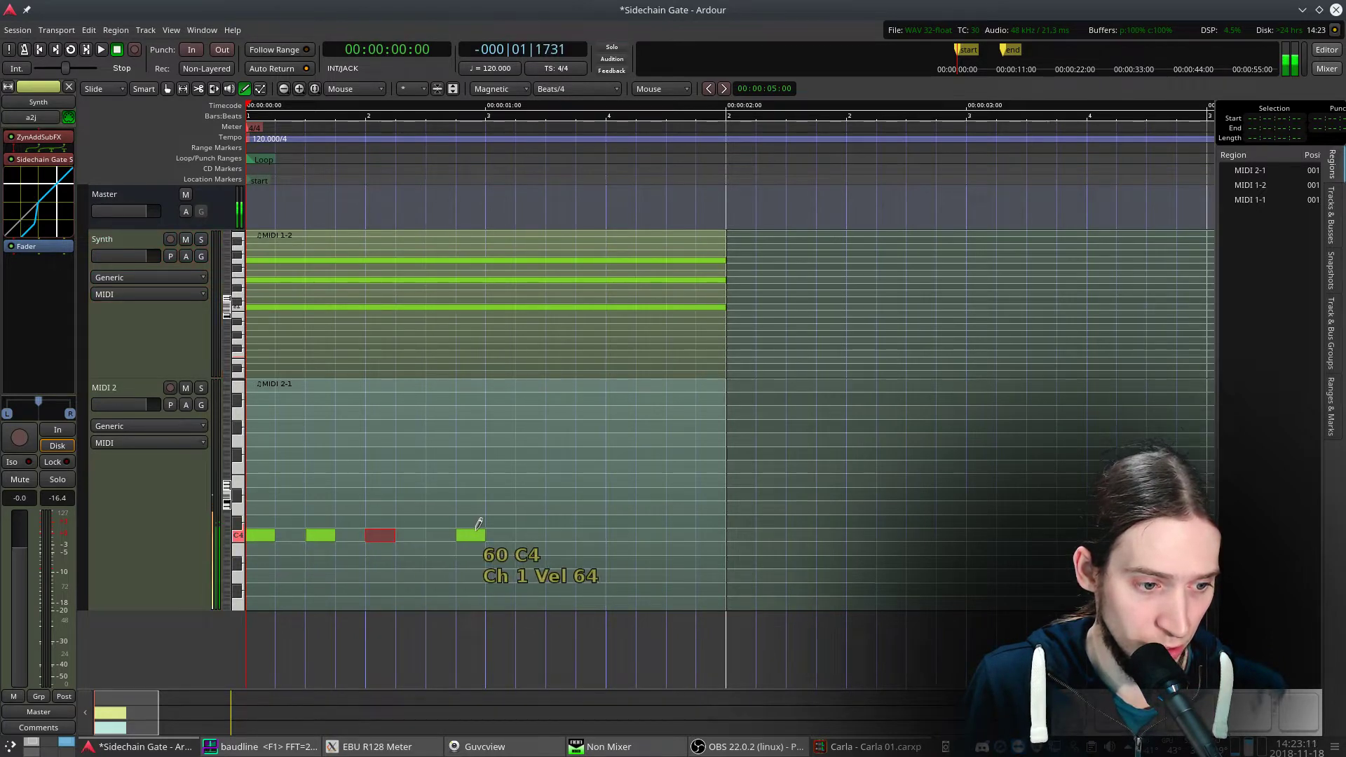
left_click(470, 531)
left_click(531, 531)
left_click_drag(609, 522, 663, 523)
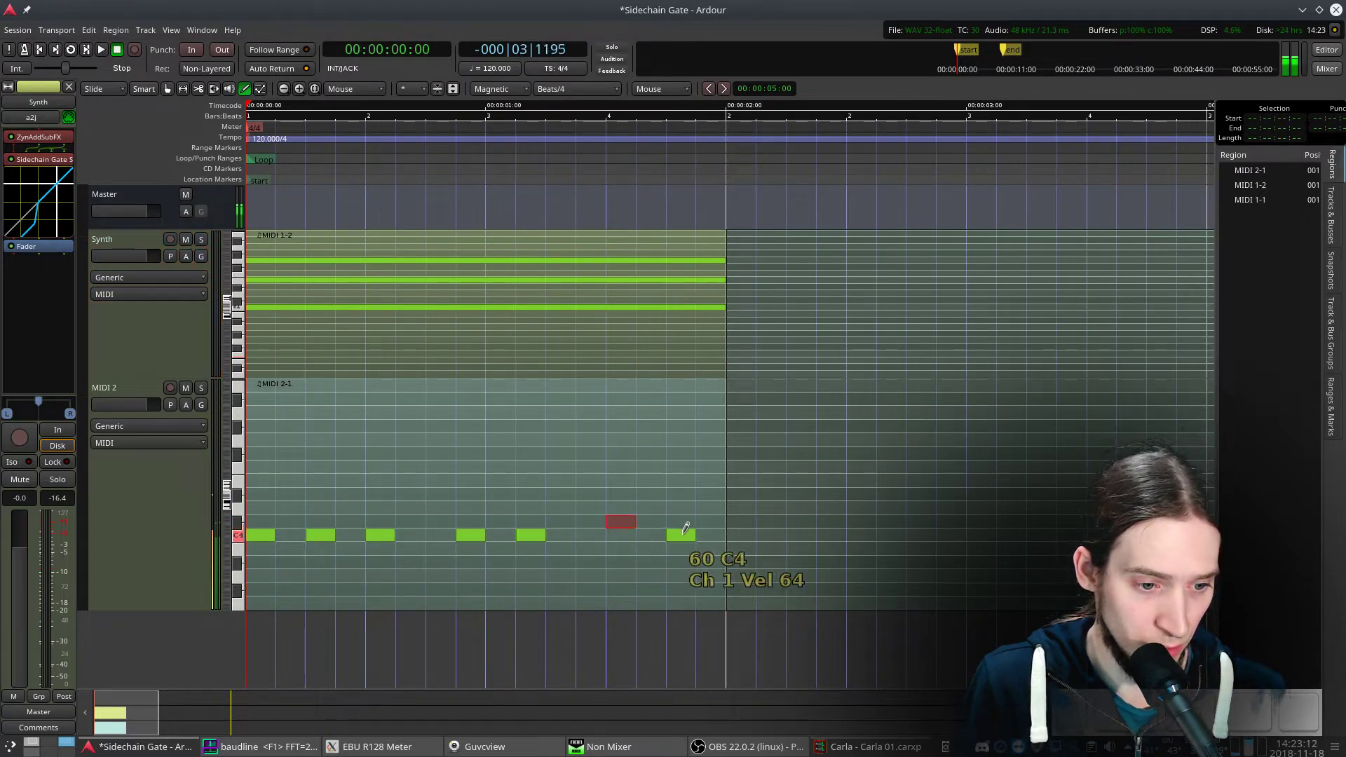
left_click(672, 534)
left_click(622, 534)
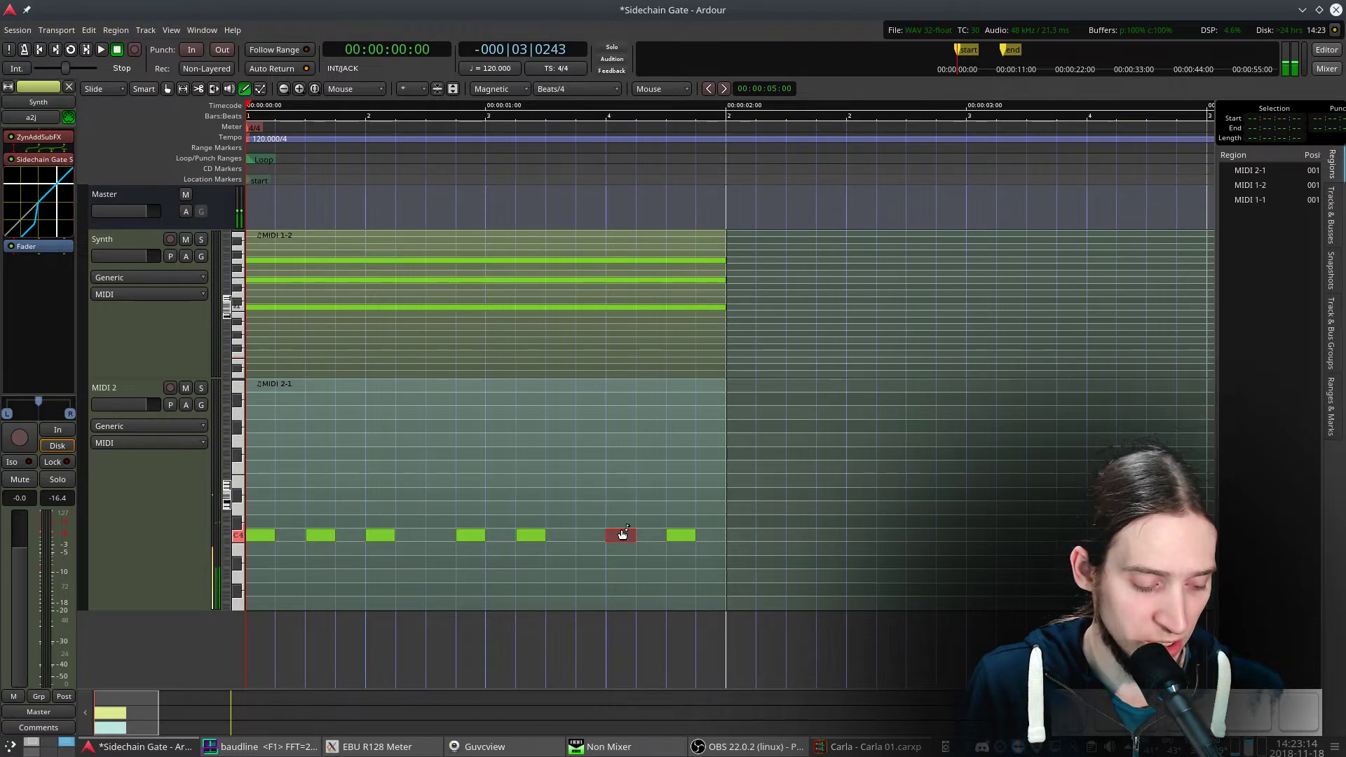
- Solo the MIDI 2 track and play back its note pattern briefly
left_click(202, 389)
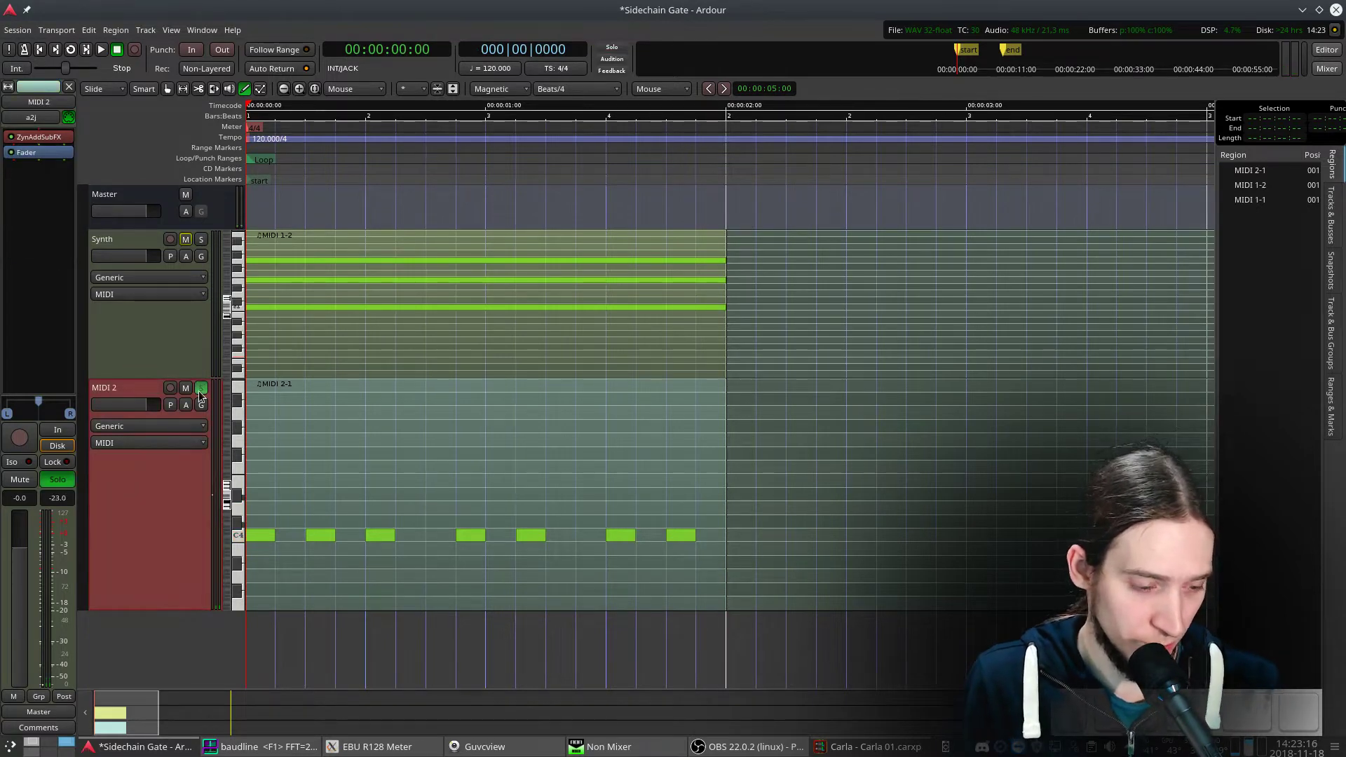
key("space")
key("space")
key("space")
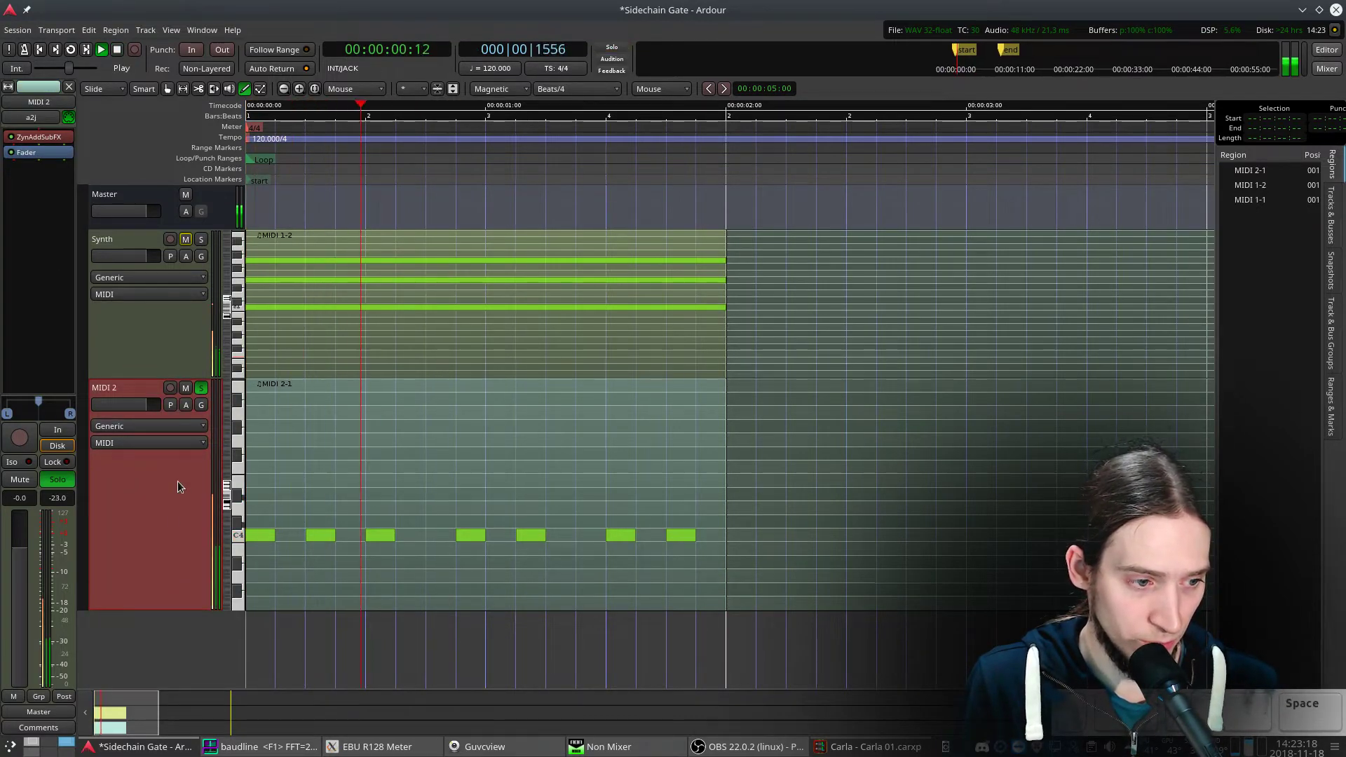
key("space")
- Set the loop range to the MIDI 2 region's one-bar length and start loop playback
key("g")
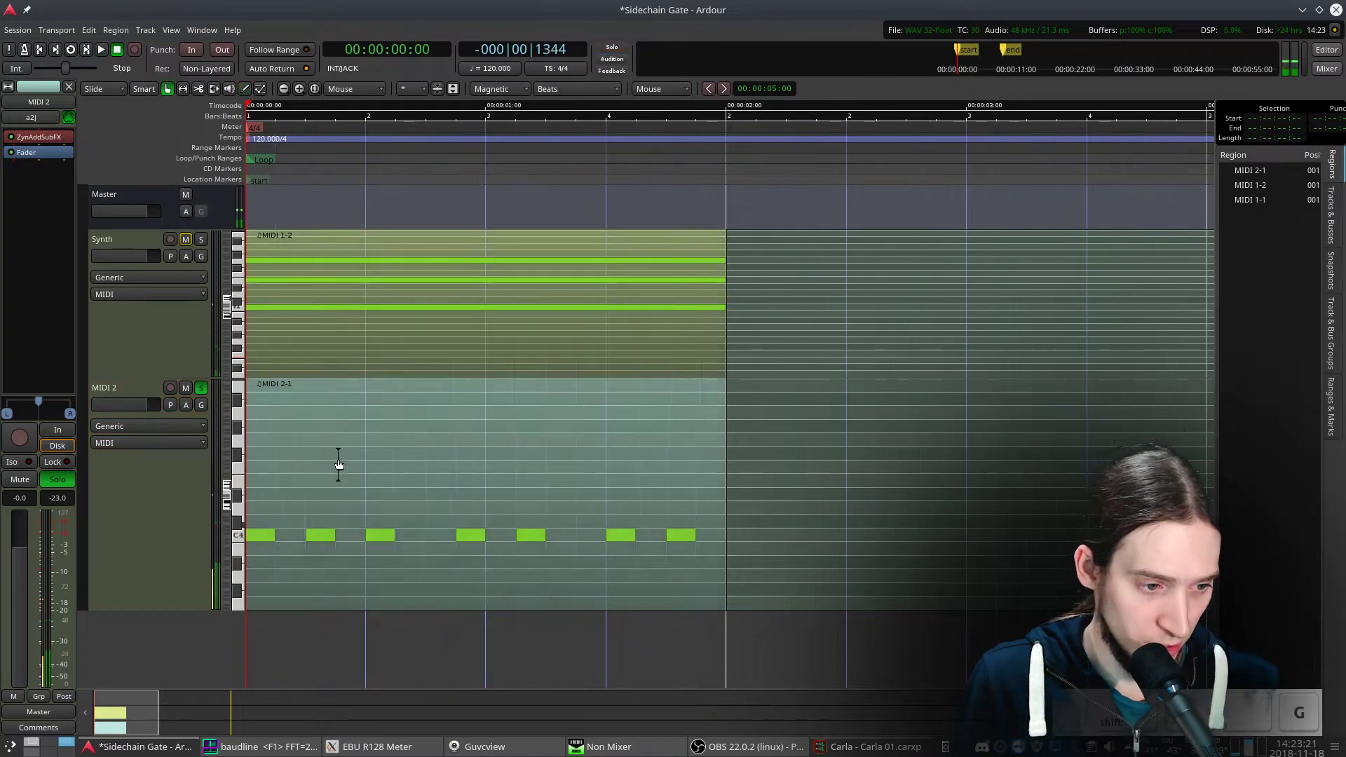
left_click(339, 464)
key("]")
key("l")
left_click(164, 494)
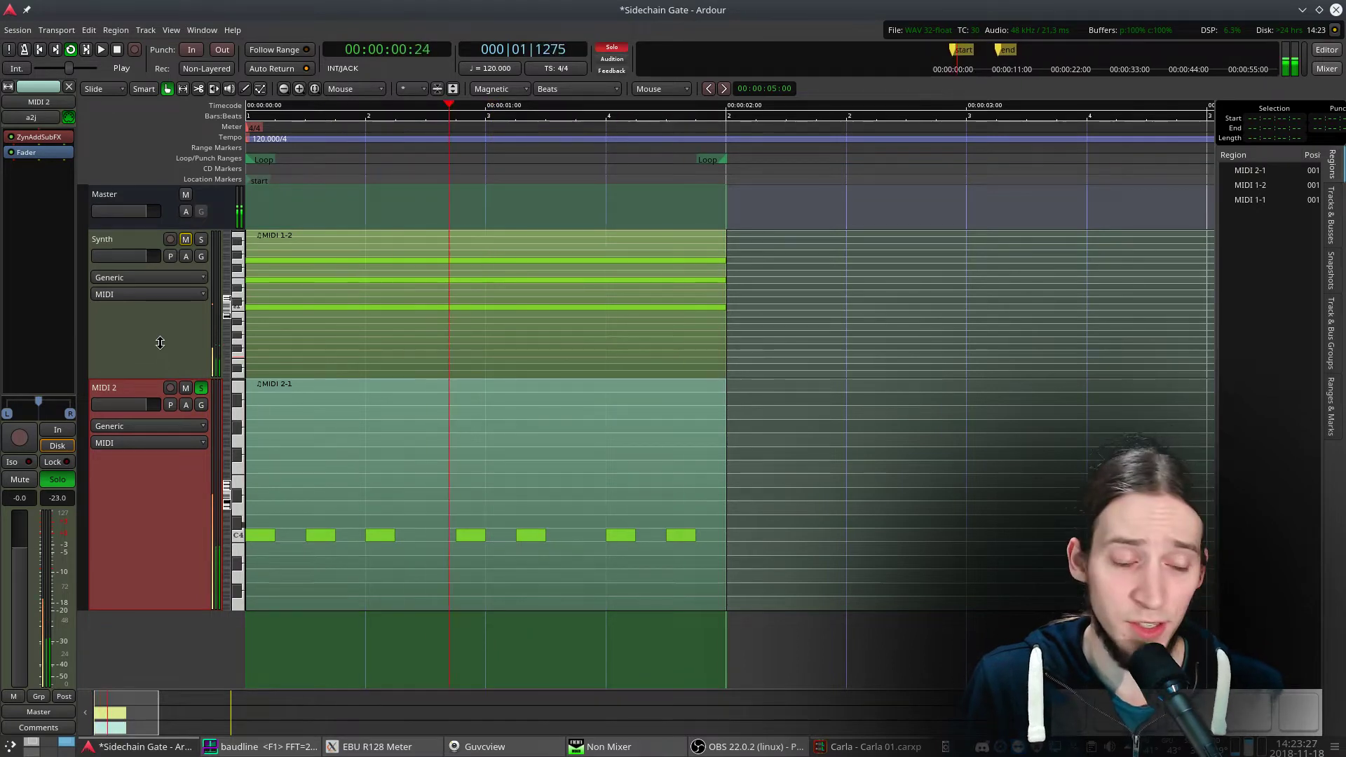
- Open the Synth track's Sidechain Gate Stereo editor and move its window clear of the track headers
left_click(160, 342)
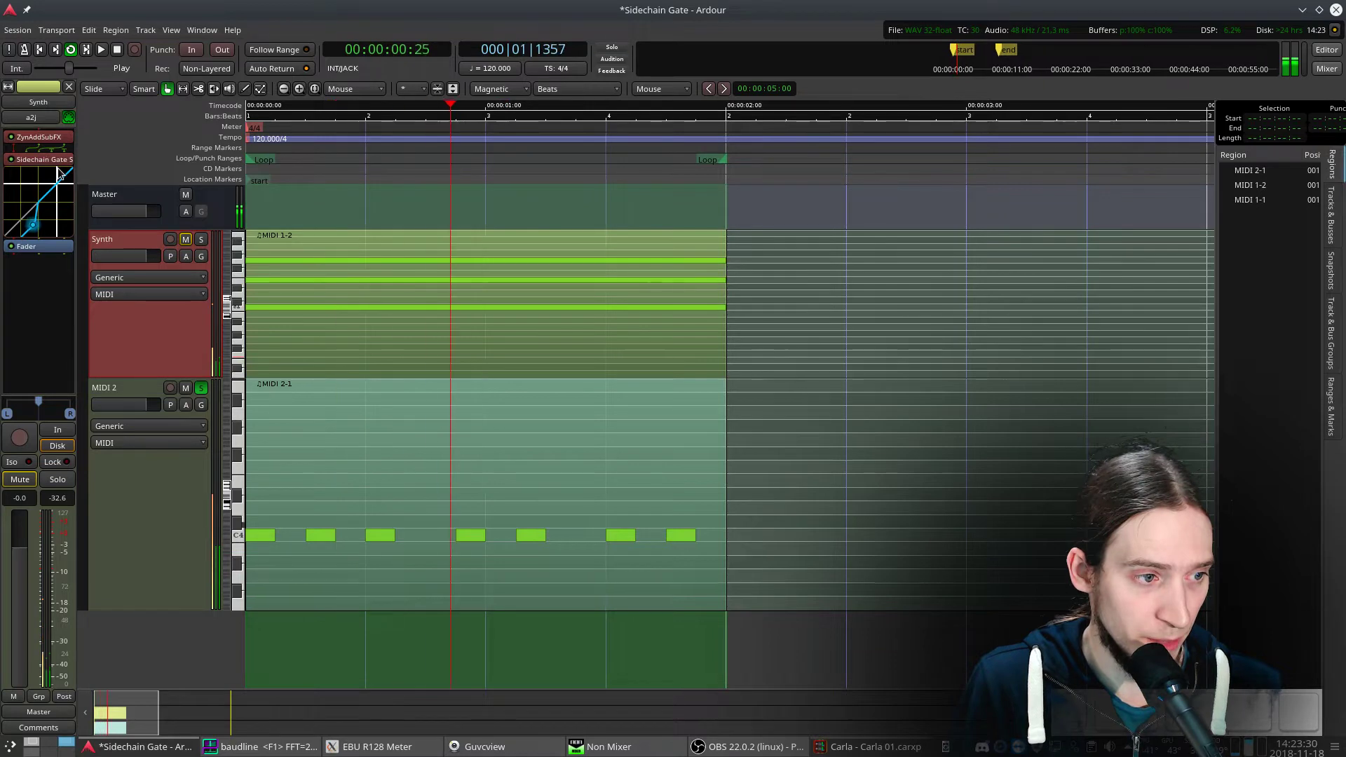
double_click(60, 173)
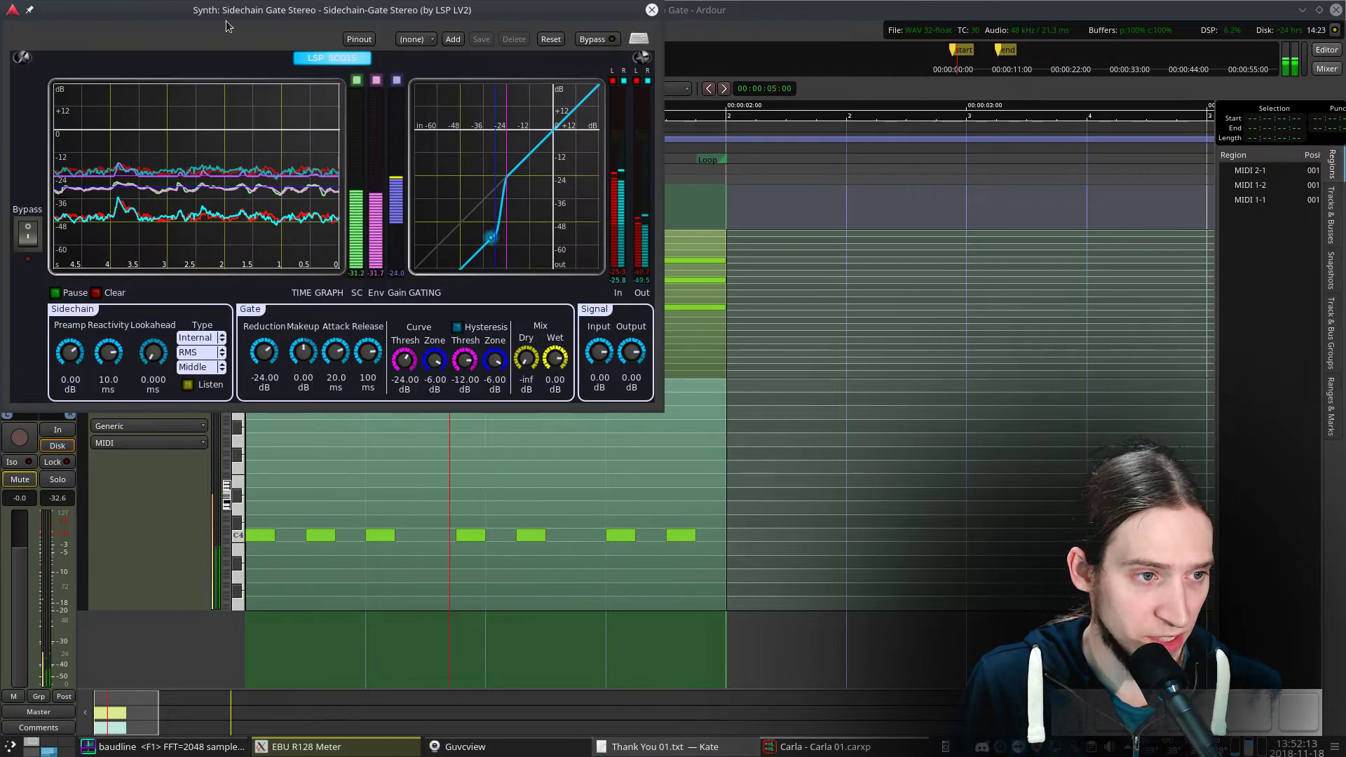
left_click_drag(225, 26, 662, 123)
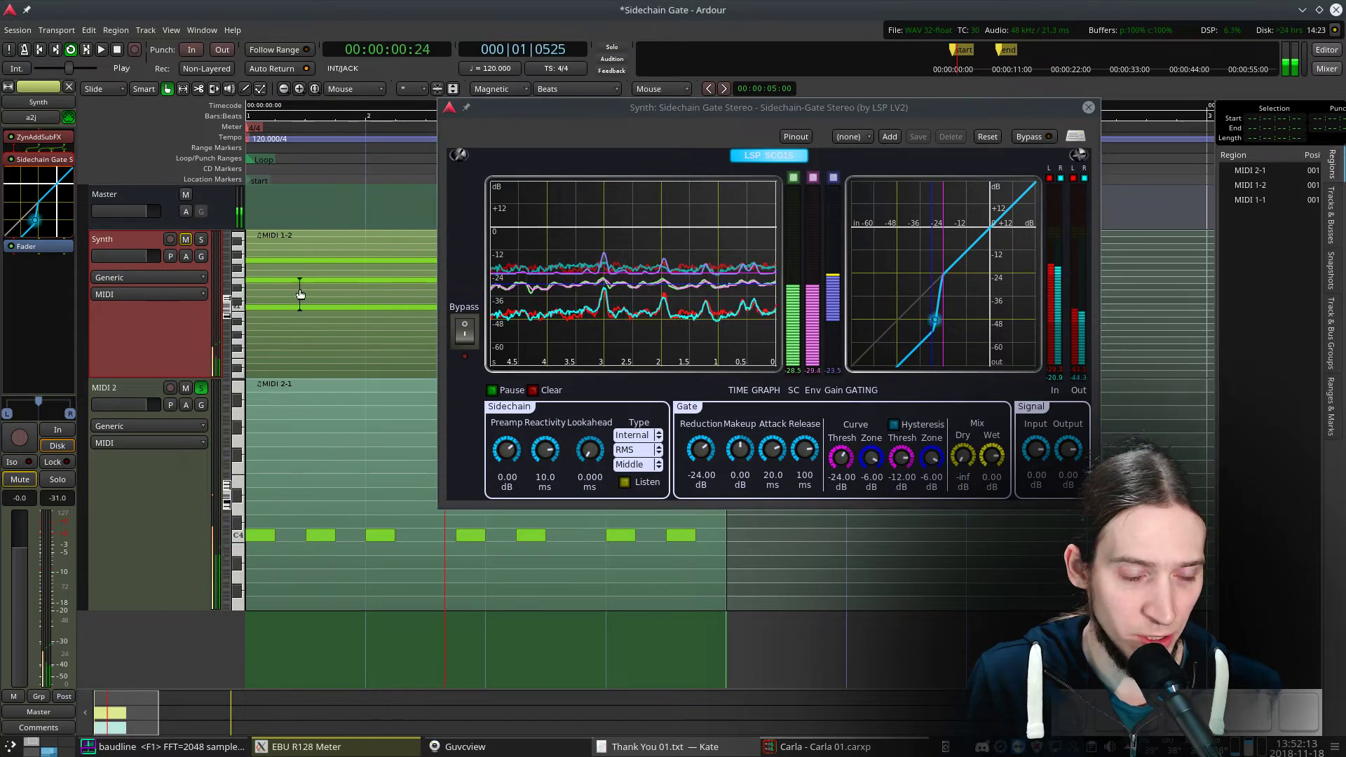
- Enable the sidechain input in the gate's pin configuration and choose the MIDI 2 track as its source
left_click(797, 137)
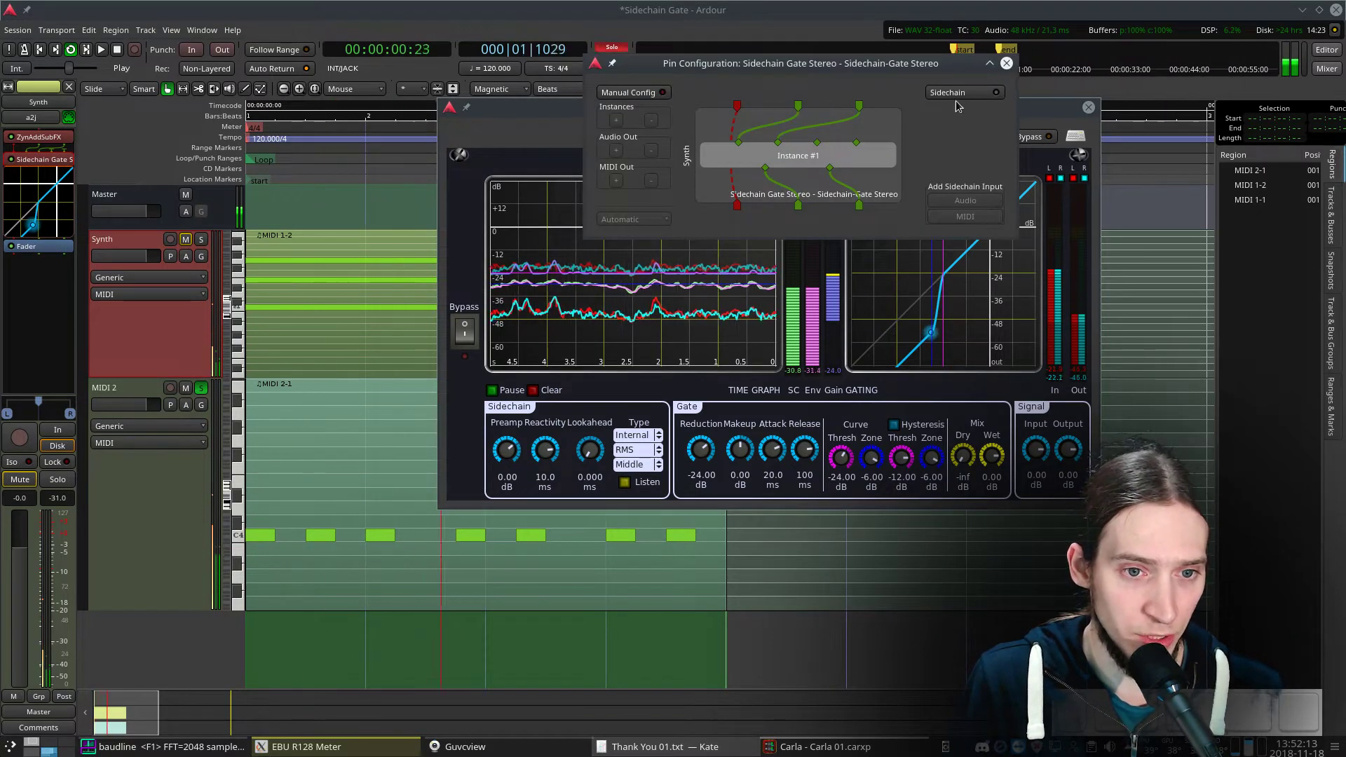
left_click_drag(919, 66, 746, 150)
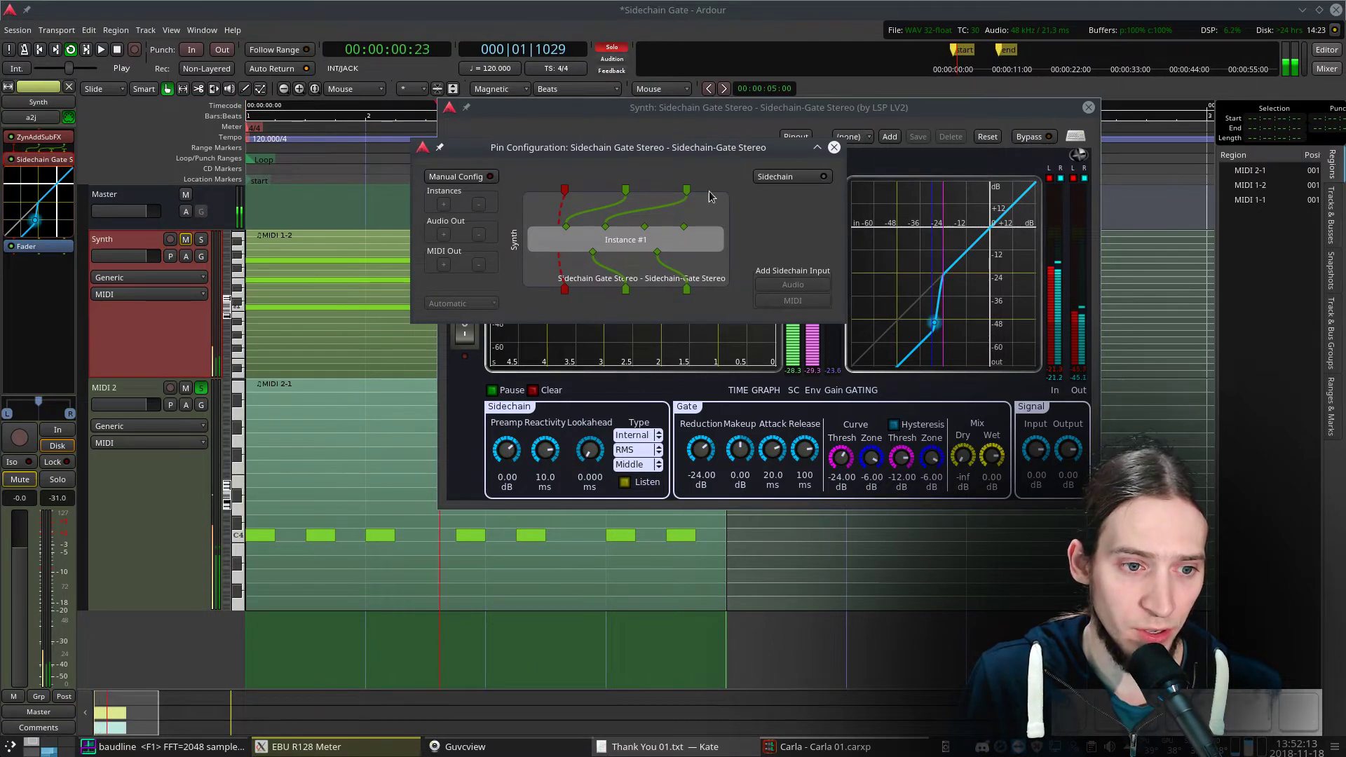
left_click(793, 177)
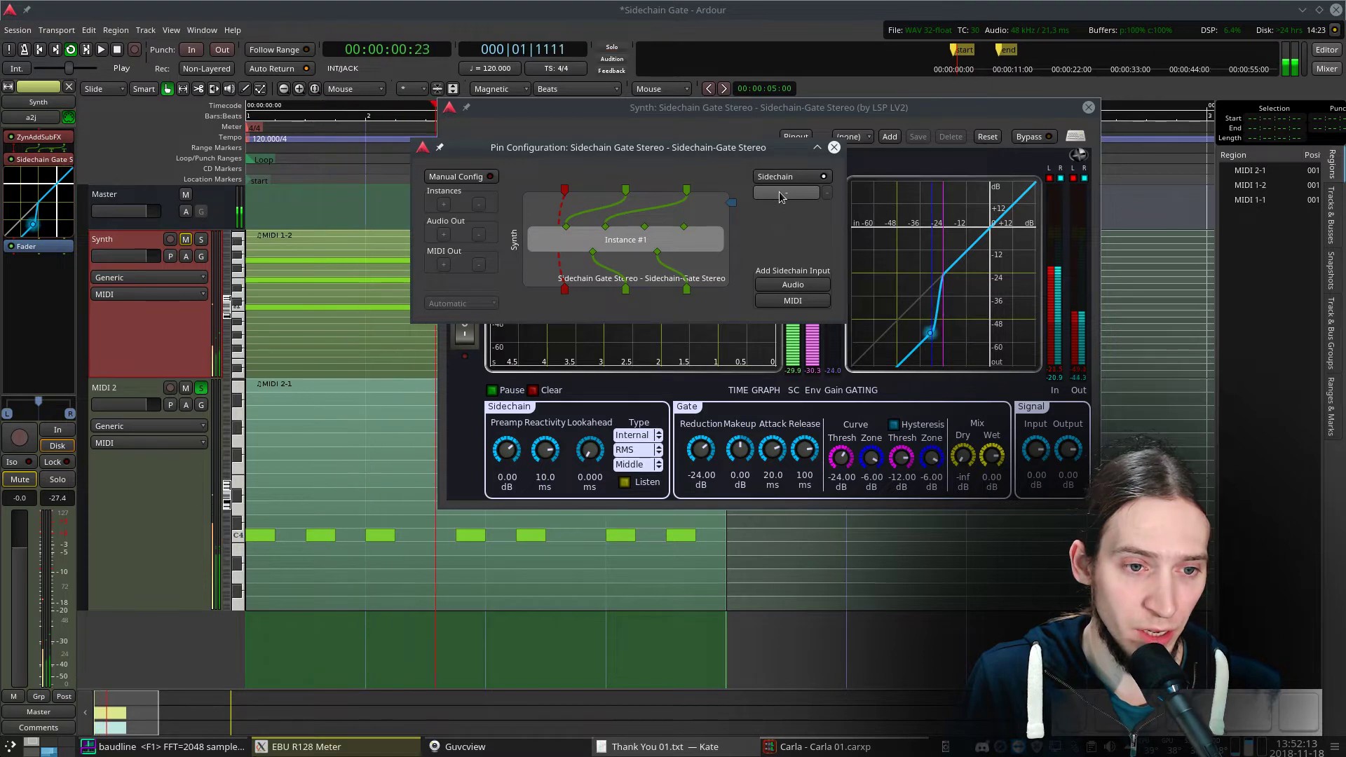
left_click(780, 191)
left_click(807, 201)
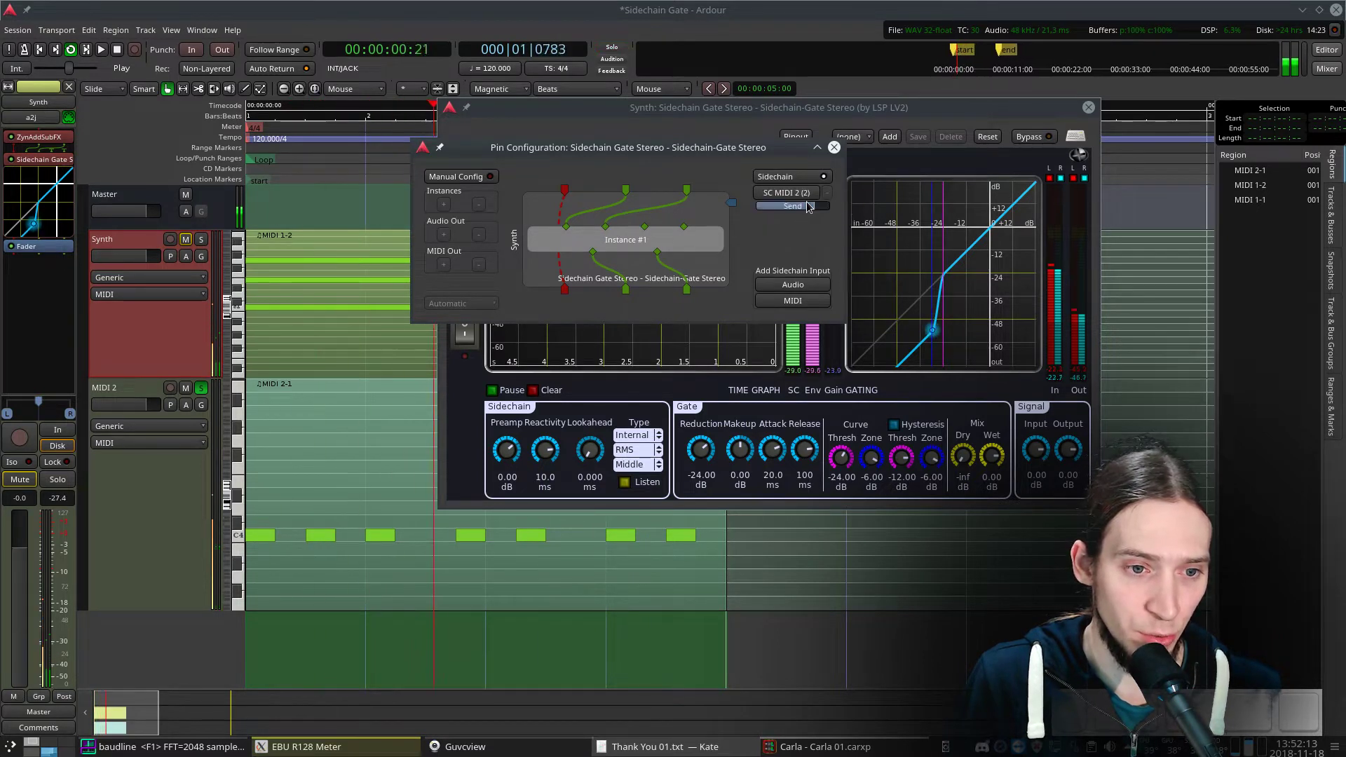
- Rename the MIDI 2 track as Gate Trigger
left_click(135, 390)
double_click(133, 389)
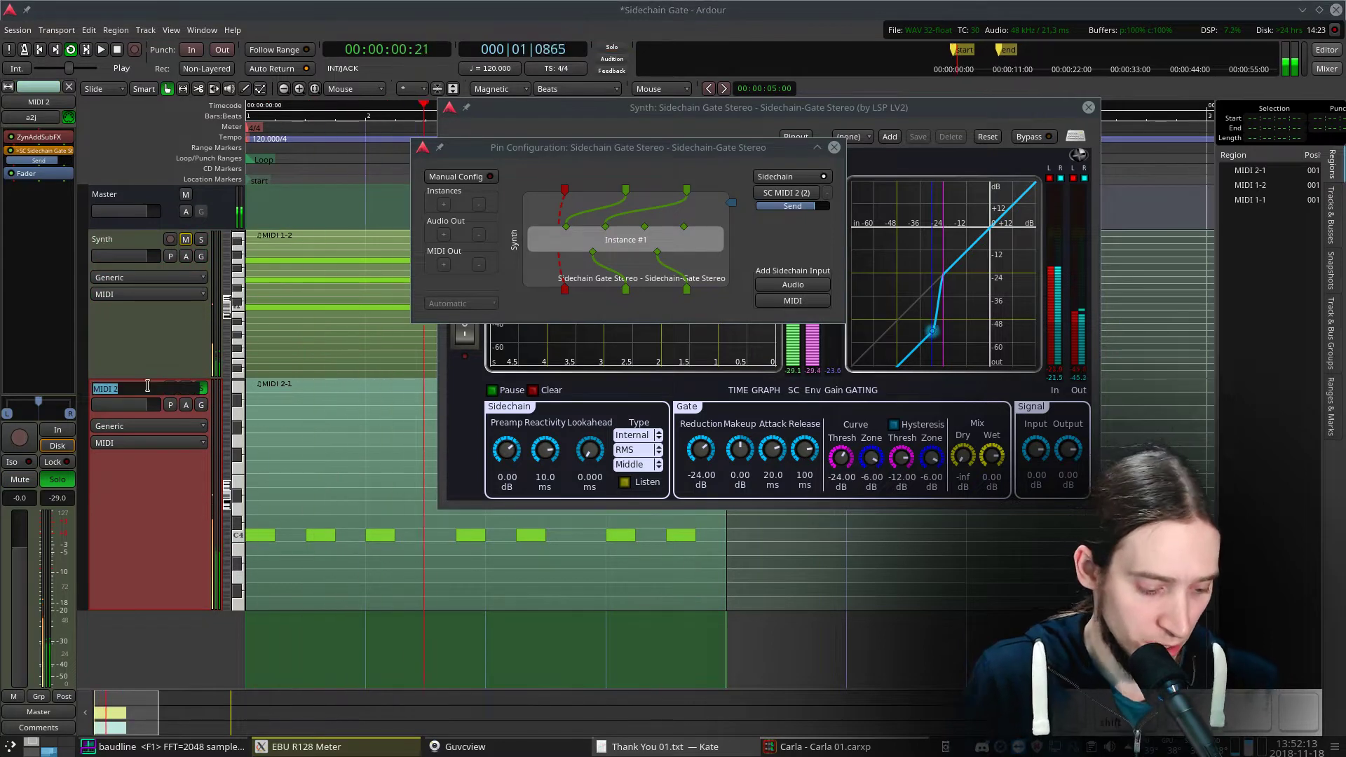
type("Trigger")
key("Home")
type("Gate")
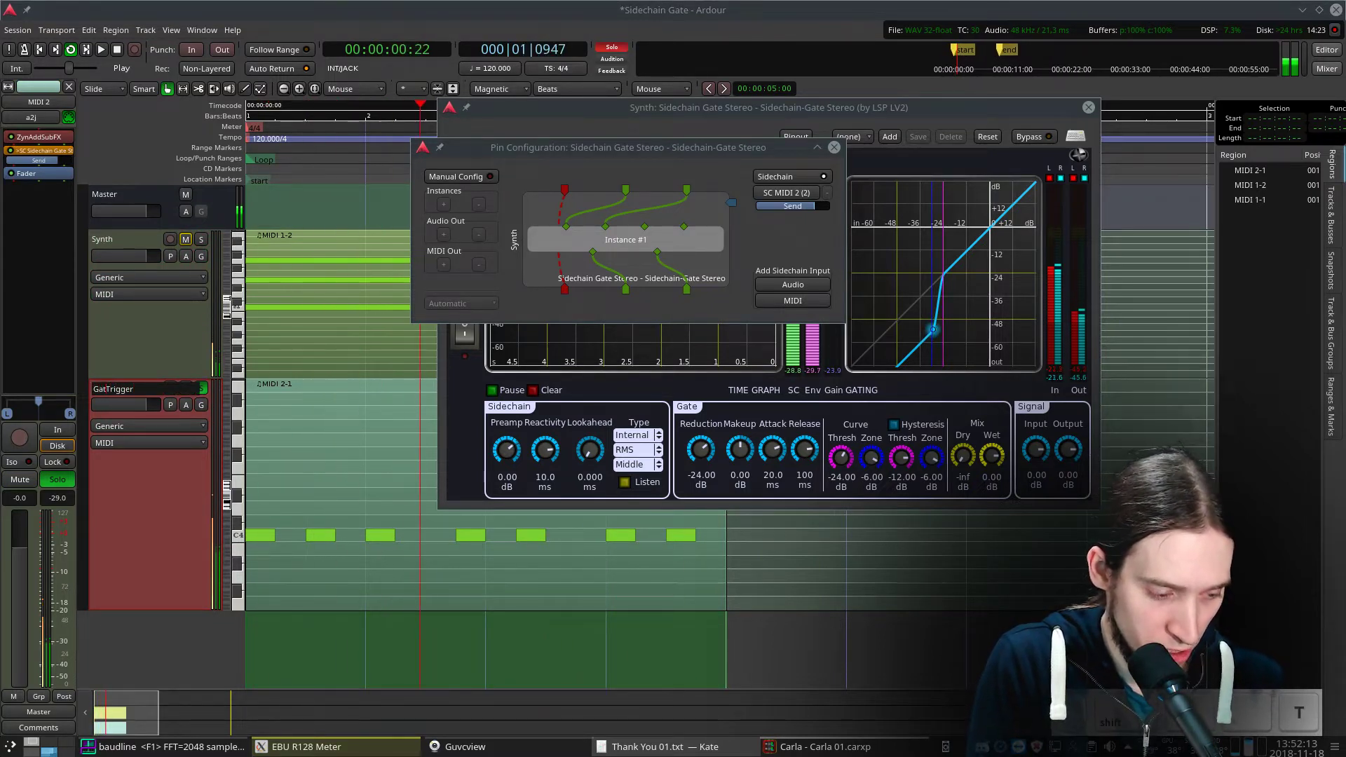
key("Return")
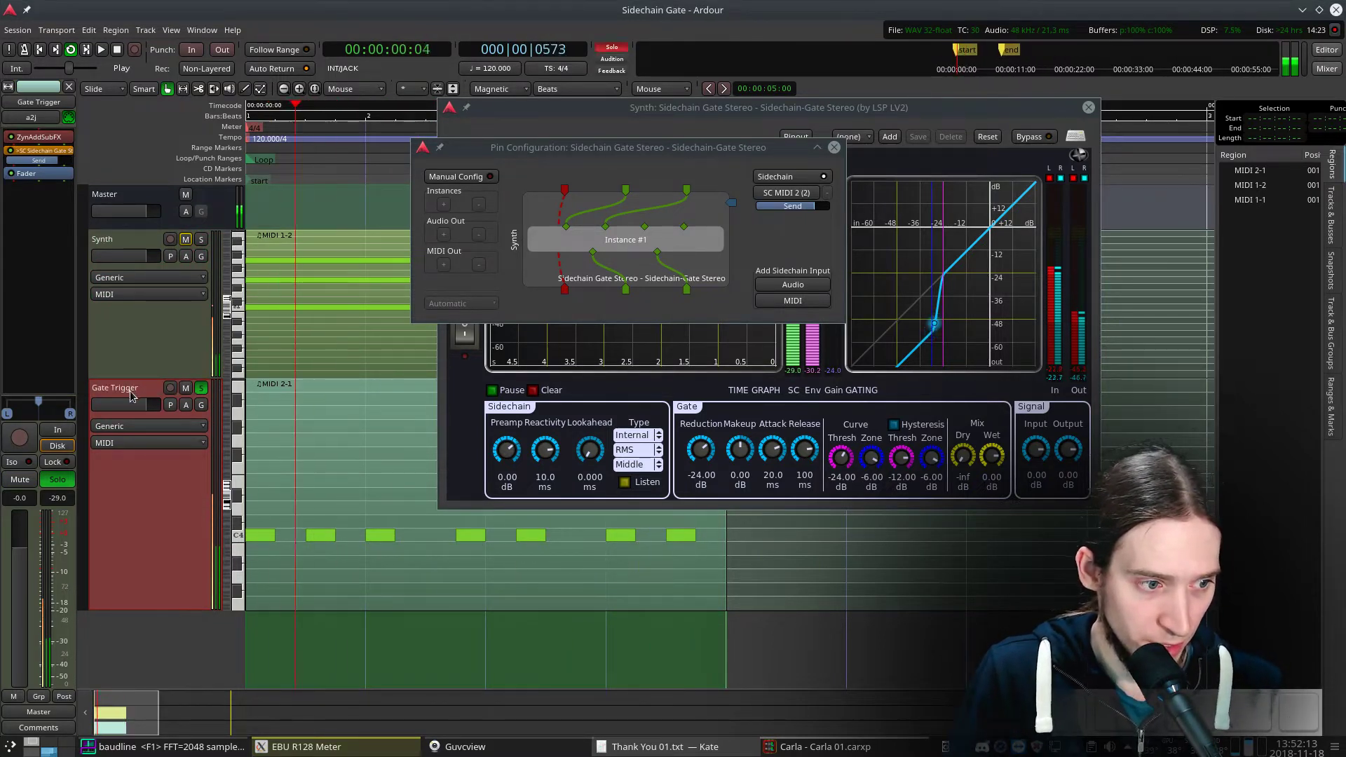
- Reconnect the gate's sidechain input to the Gate Trigger track and set the sidechain type to External
left_click(781, 194)
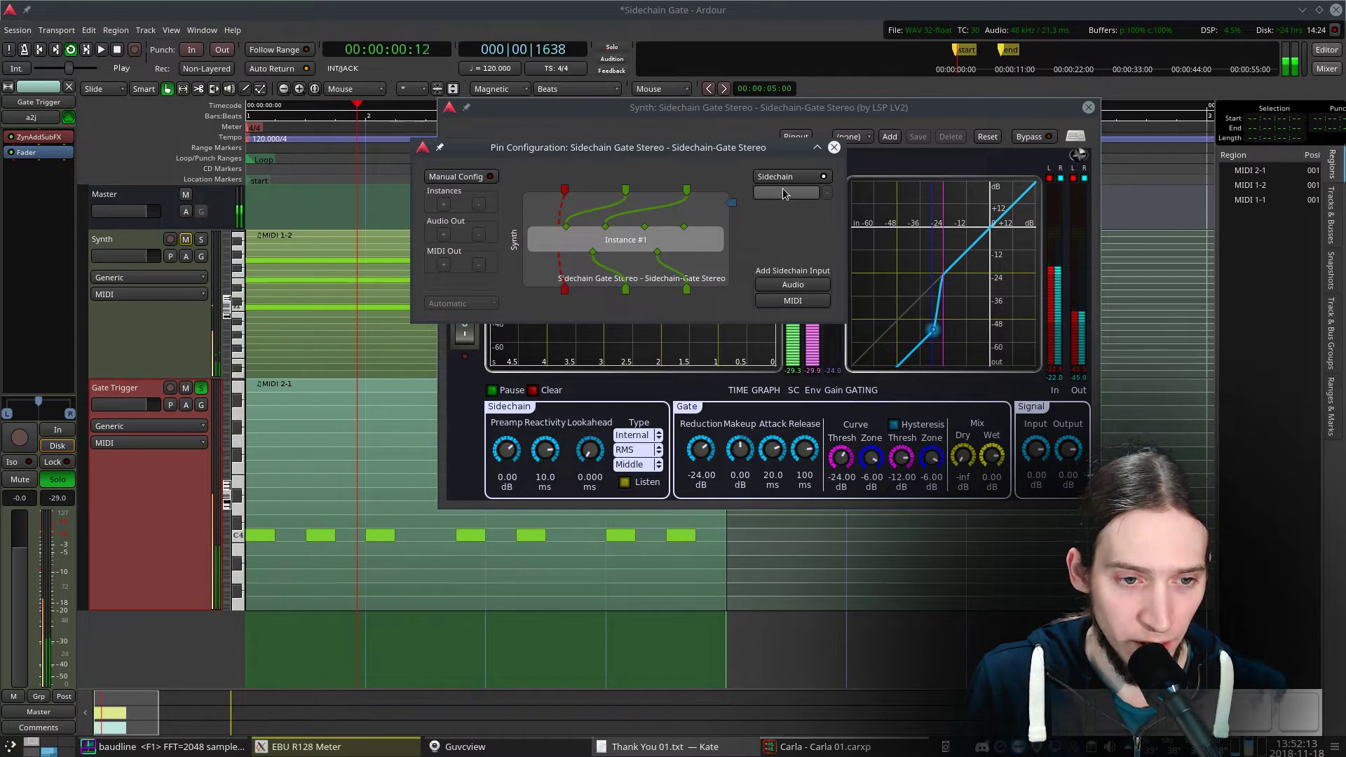
left_click(784, 195)
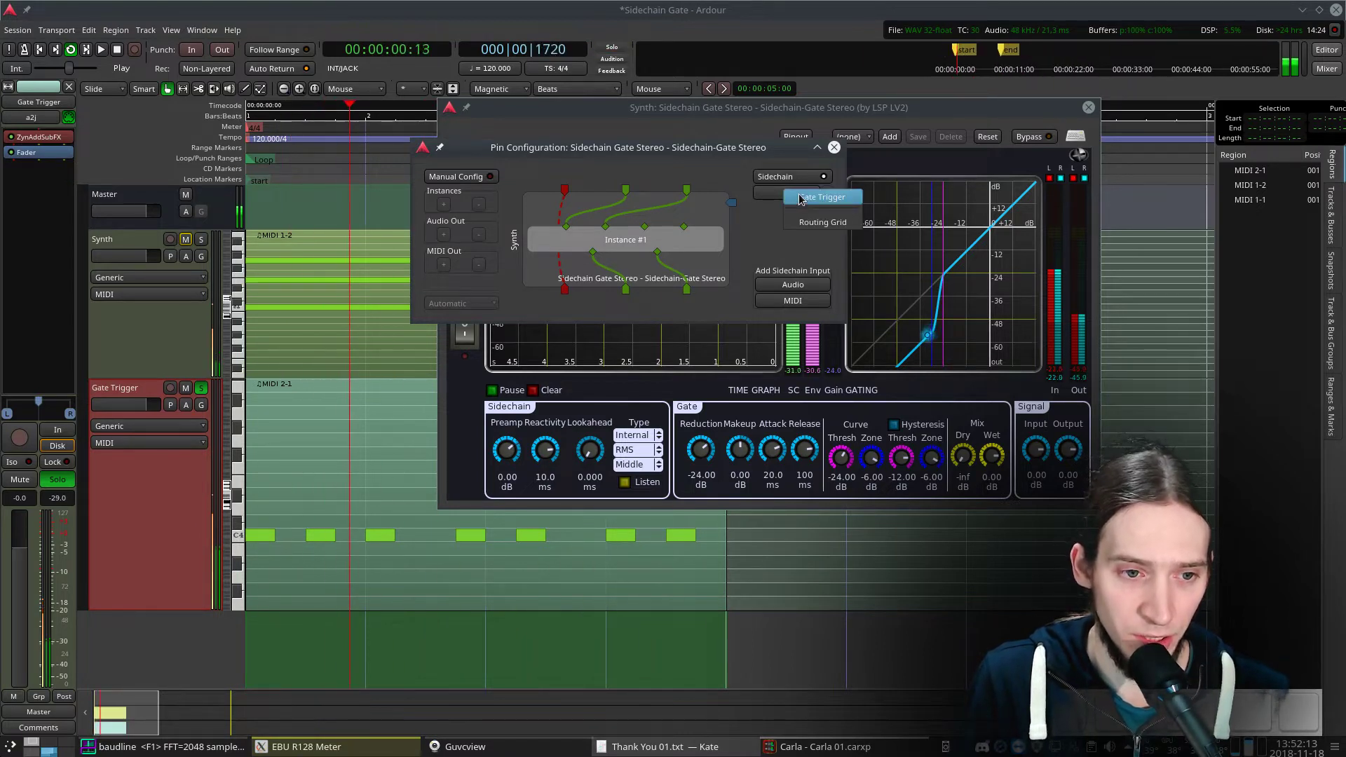
left_click(802, 199)
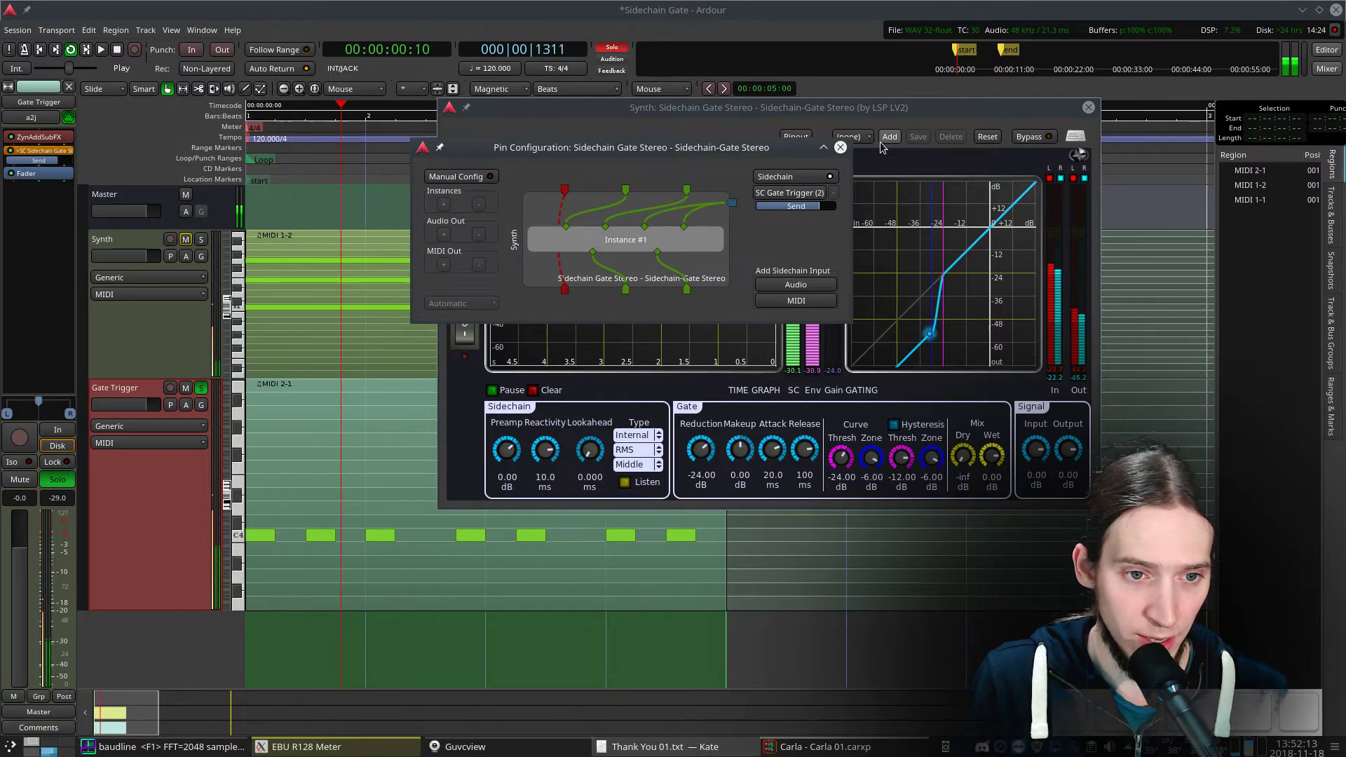
left_click(841, 148)
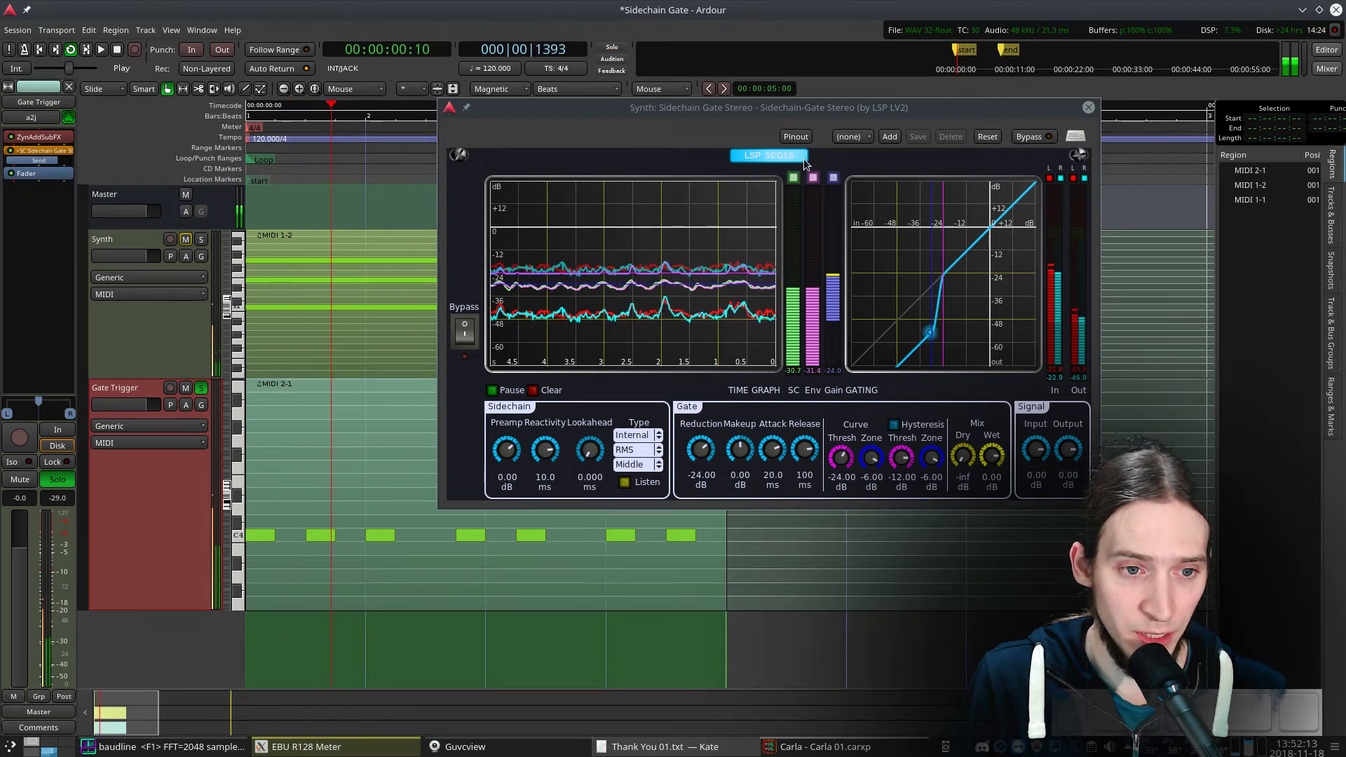
left_click(650, 435)
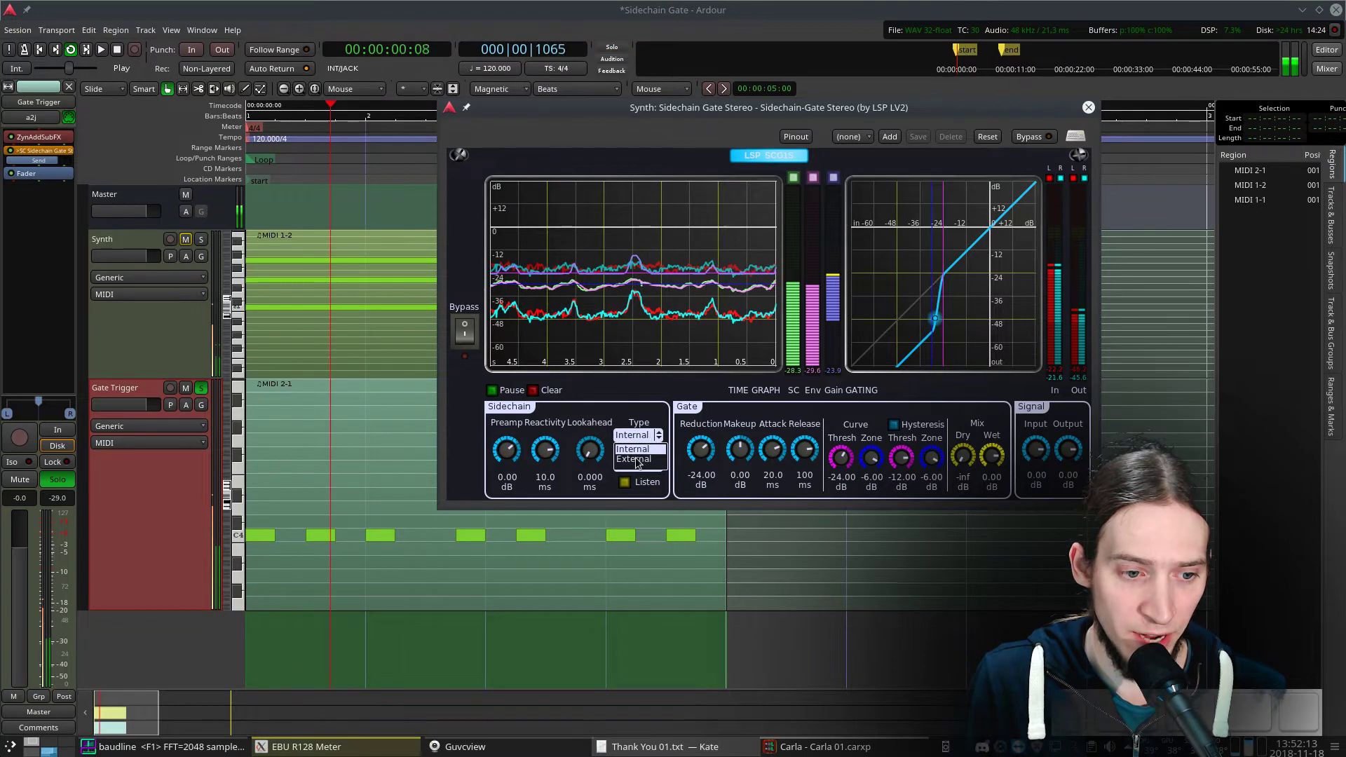
left_click(638, 460)
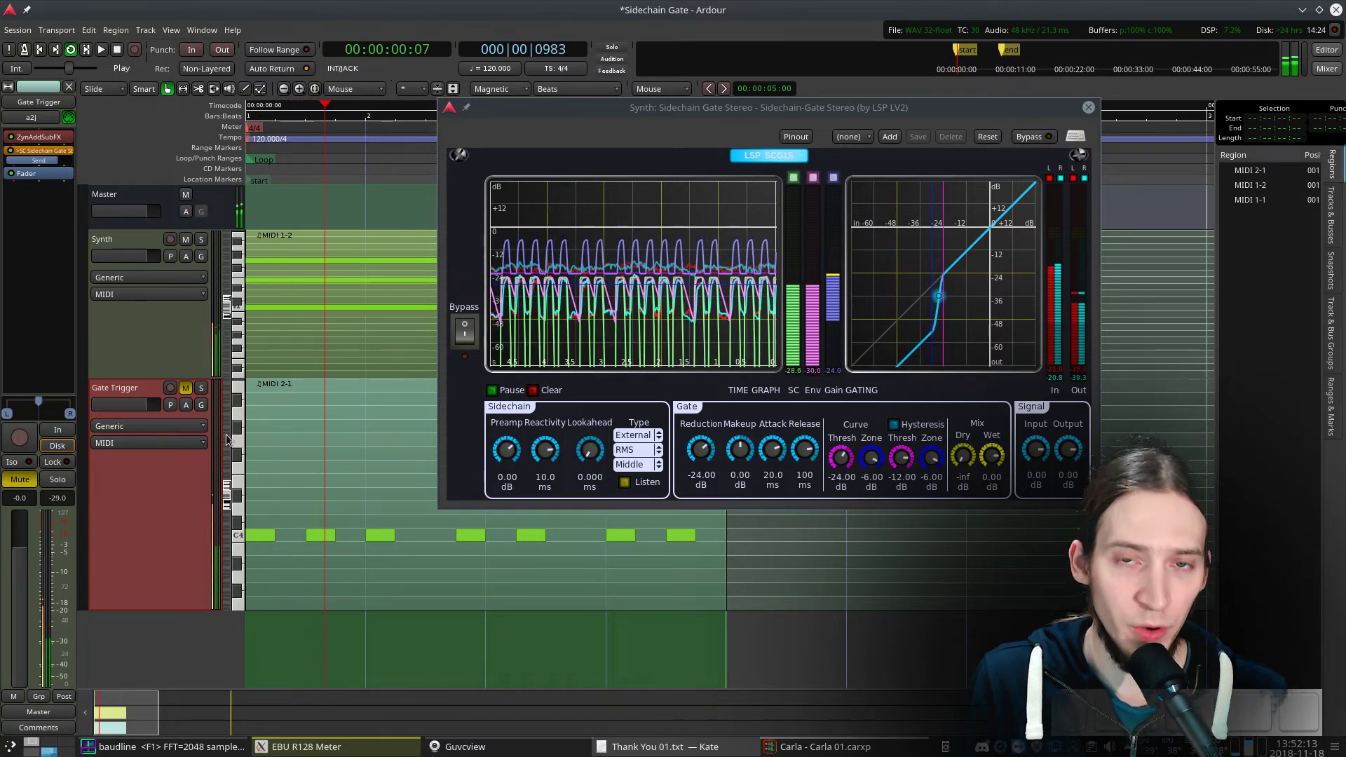
- Set the gate's curve threshold to -31.20 dB, curve zone to -0.42 dB, hysteresis threshold to -15.81 dB and reduction to -72.04 dB
scroll(267, 426, "down", 2)
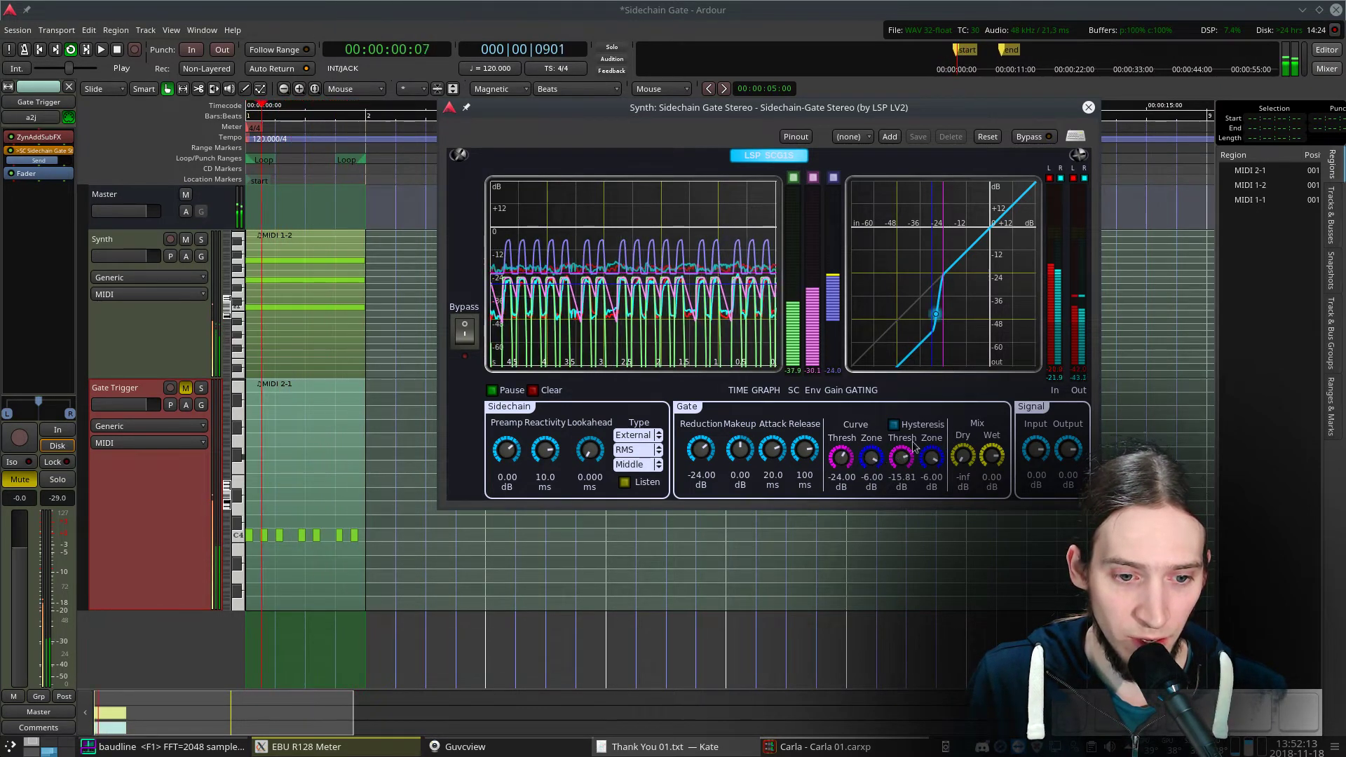
mouse_move(845, 459)
left_mouse_down()
mouse_move(850, 471)
mouse_move(867, 456)
left_mouse_up()
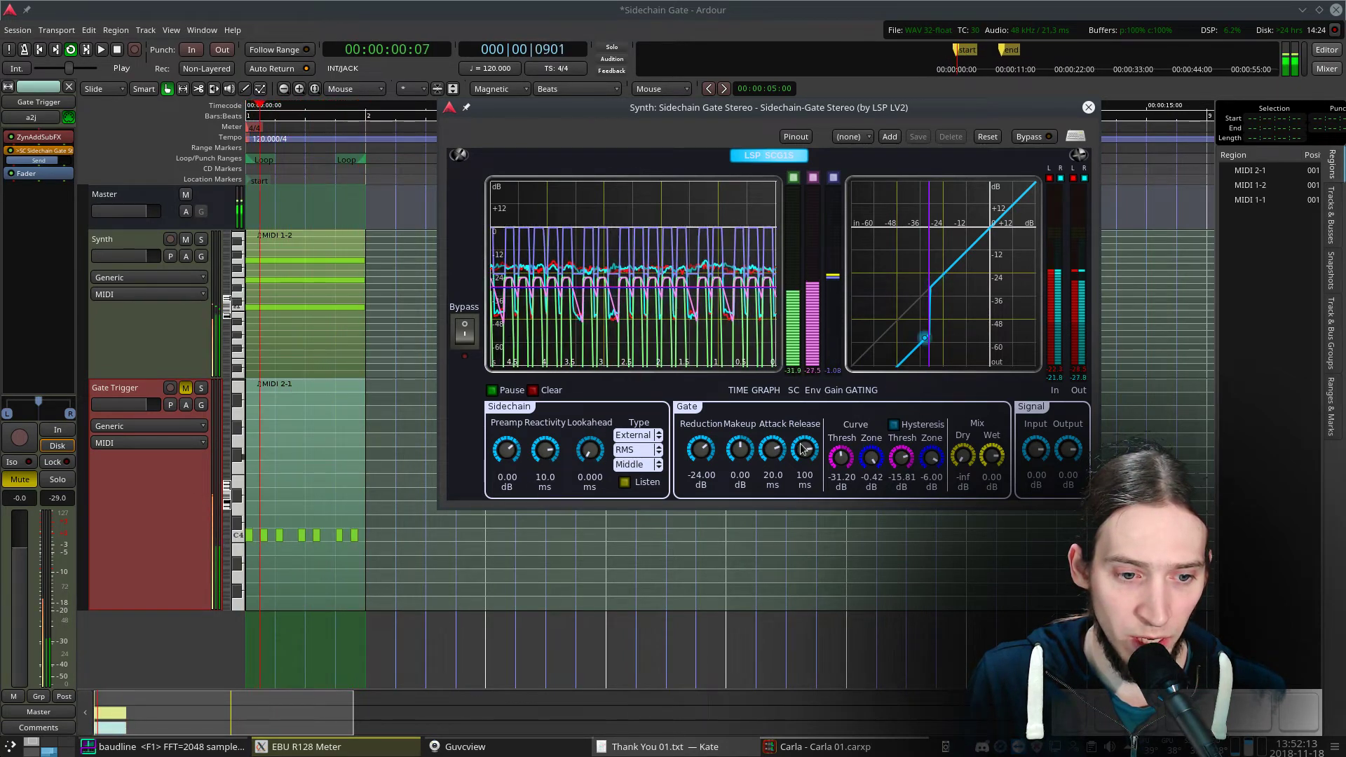
left_click_drag(702, 458, 707, 479)
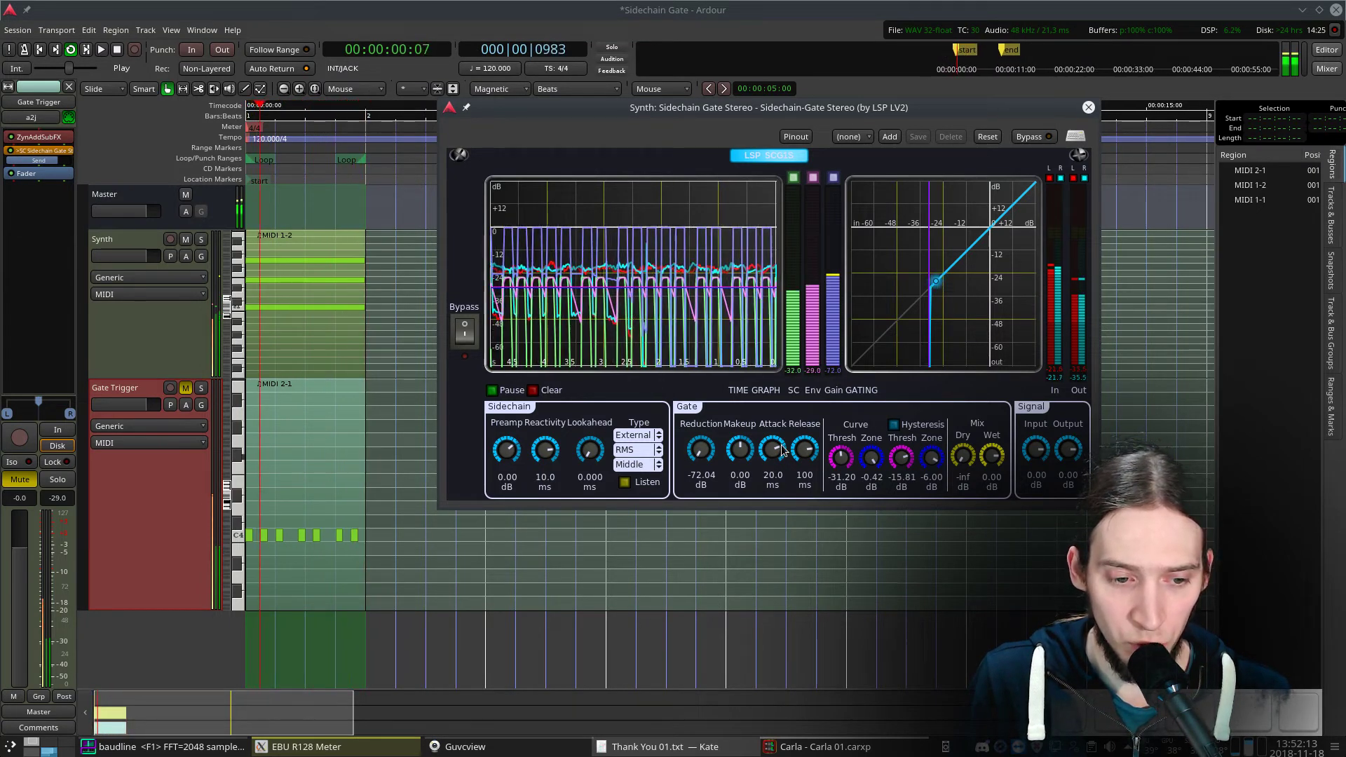
- Reduce the gate's attack and release times to 0 ms
left_click_drag(780, 456, 761, 550)
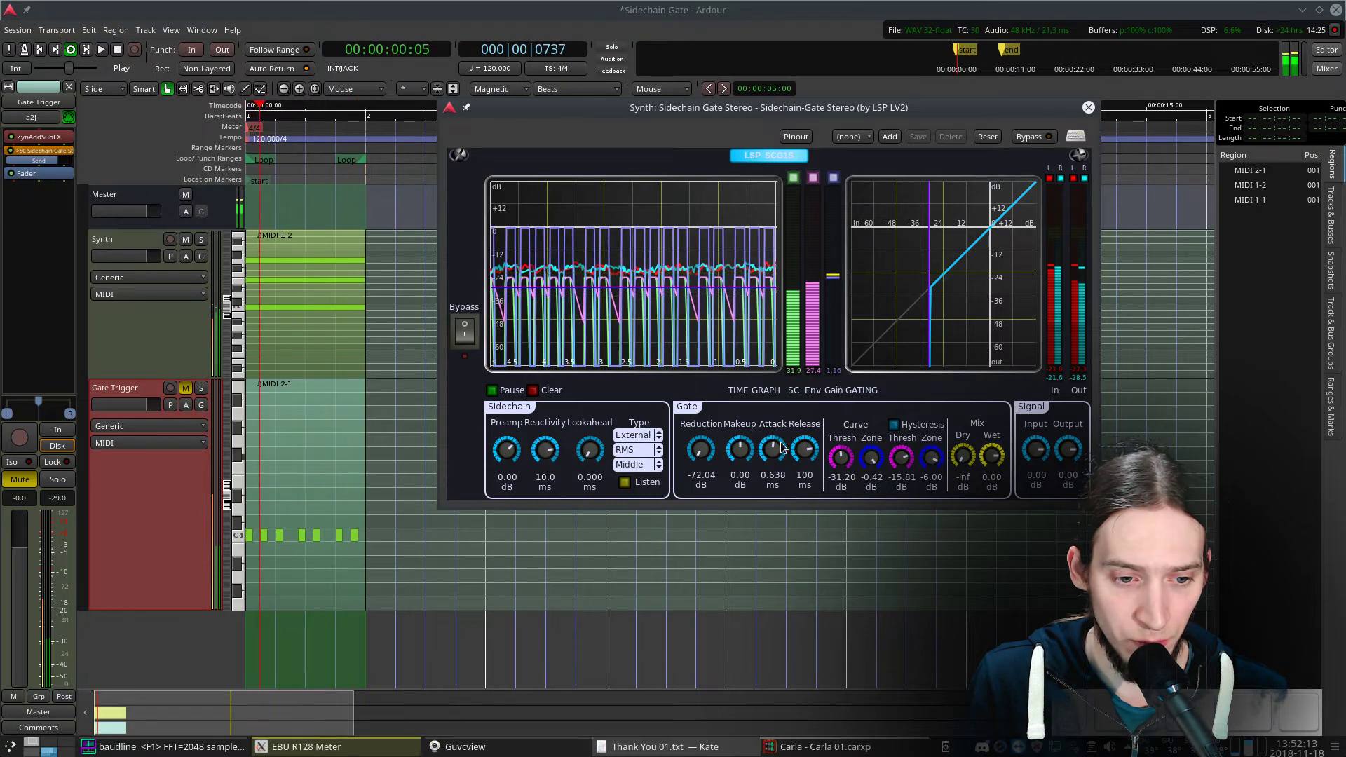
left_click_drag(805, 455, 765, 679)
left_click_drag(805, 451, 801, 615)
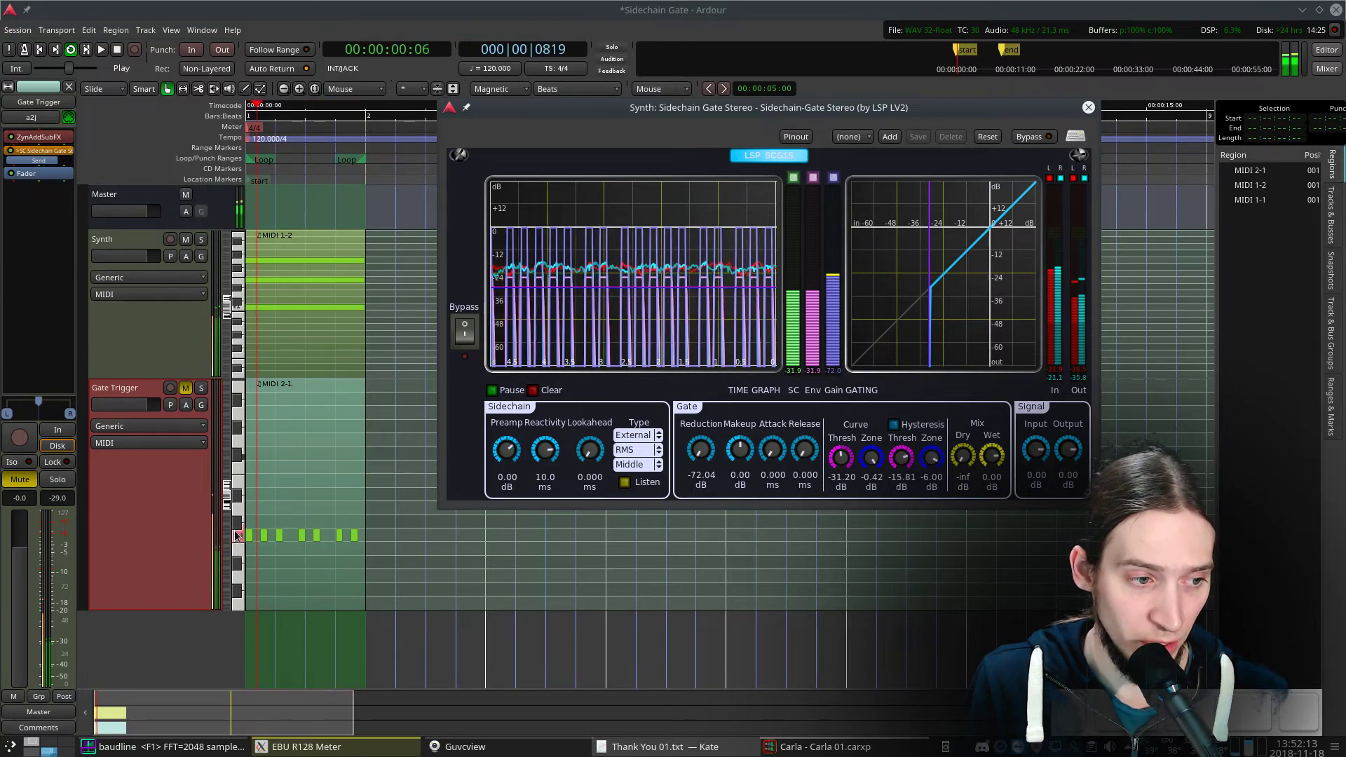
- Stop playback, then unmute and solo the Gate Trigger track
key("space")
left_click(185, 388)
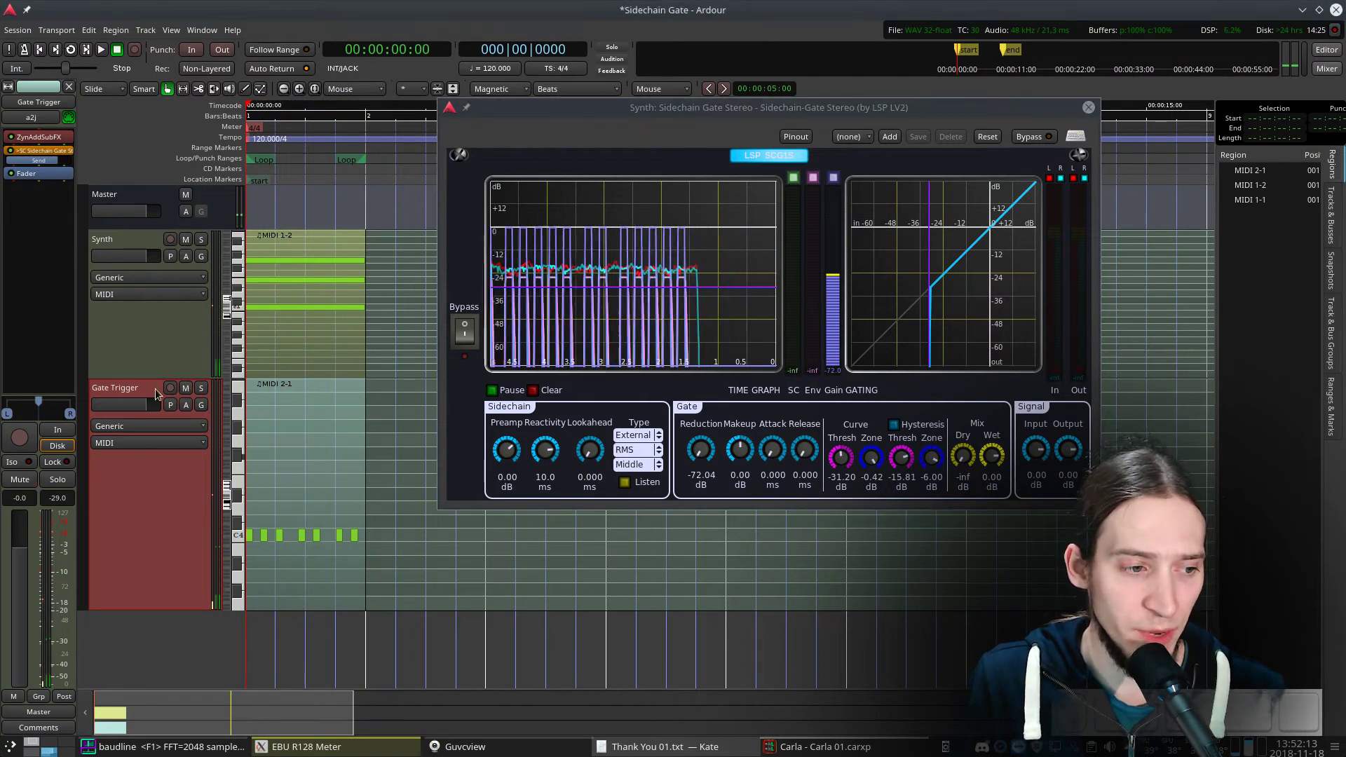
left_click(203, 390)
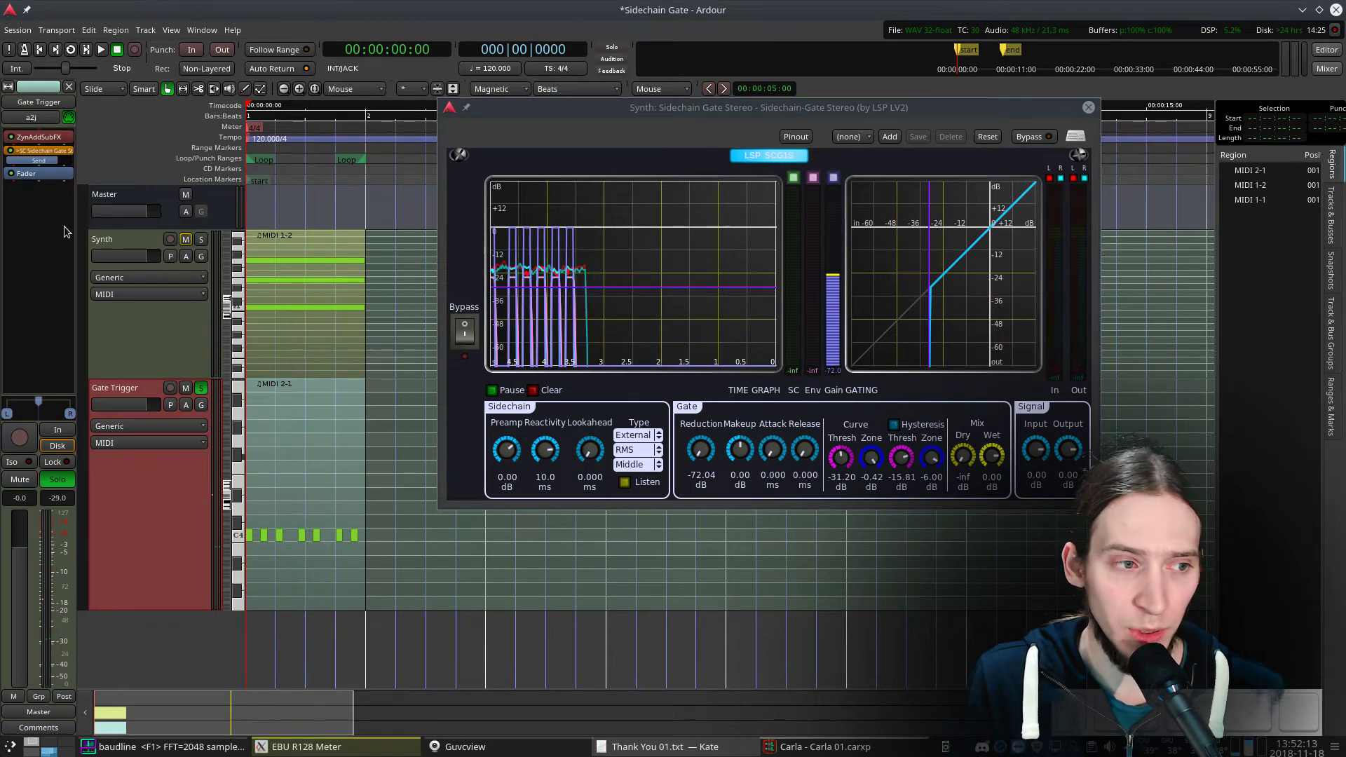
- Open the Gate Trigger track's ZynAddSubFX, start playback and set the ADsynth oscillator's base function to Pulse
double_click(56, 136)
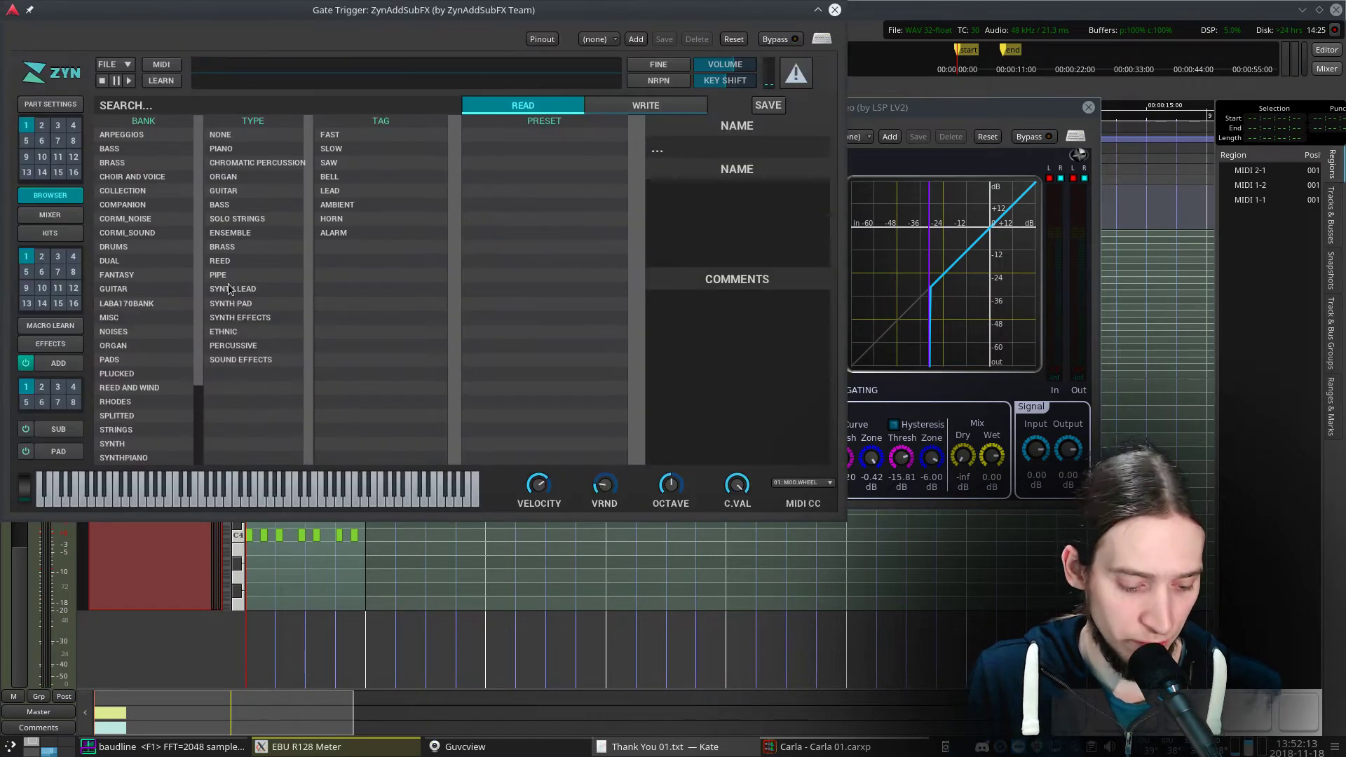
key("space")
left_click(58, 363)
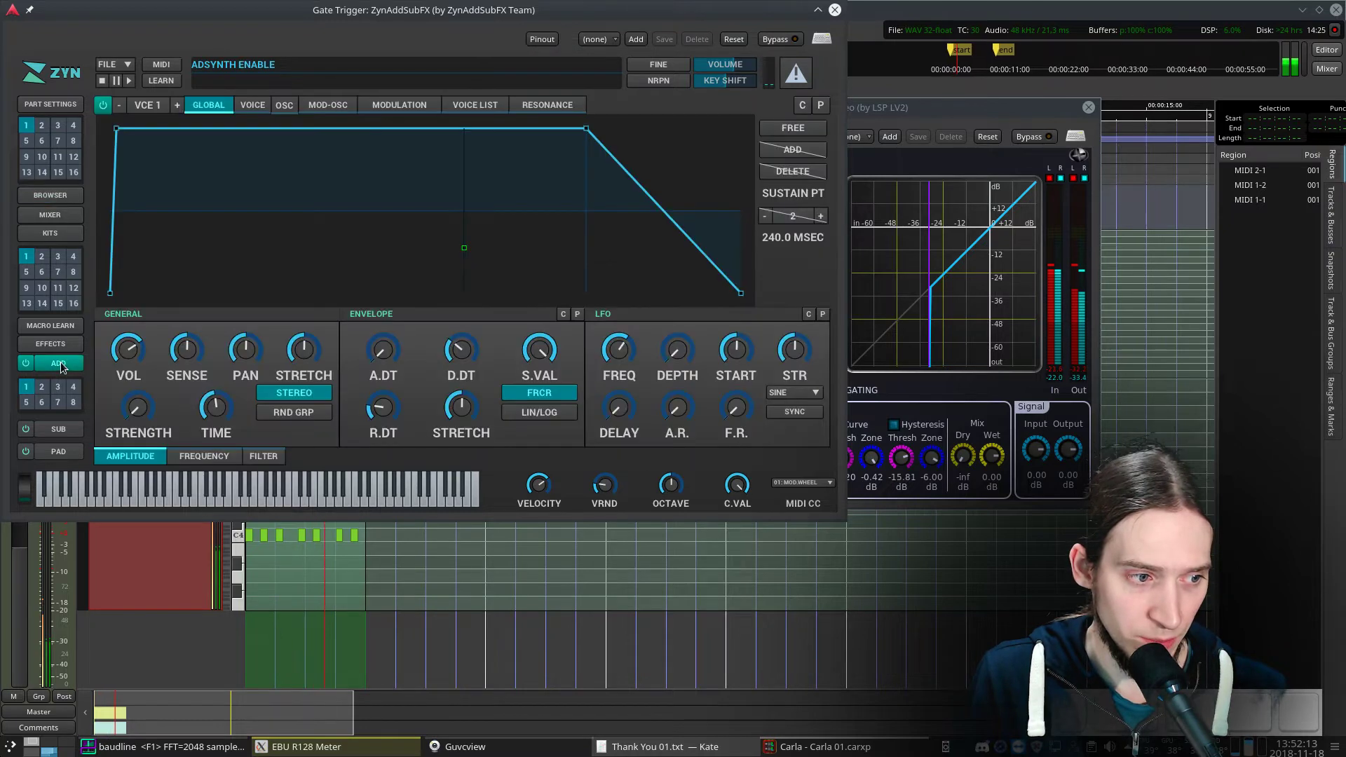
left_click(284, 105)
left_click(345, 146)
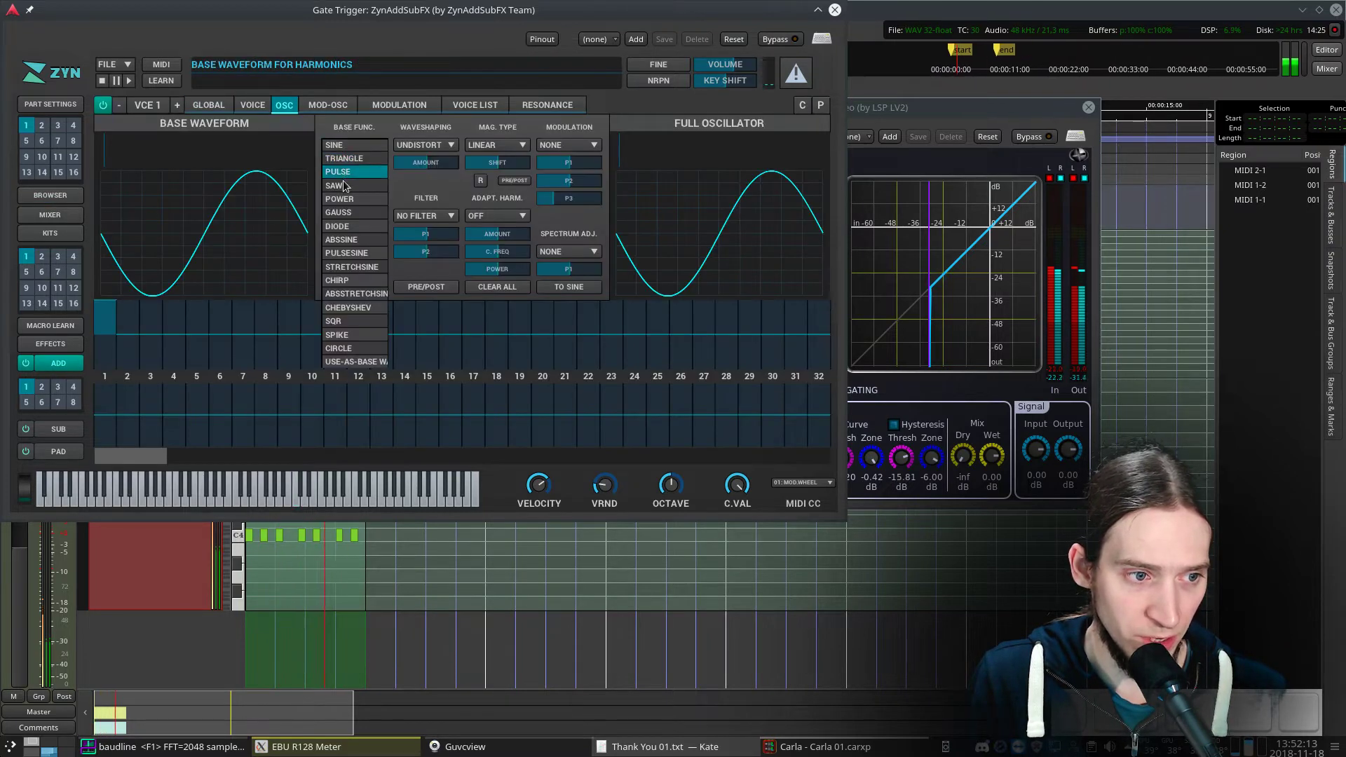
left_click(344, 158)
left_click(346, 145)
left_click(348, 174)
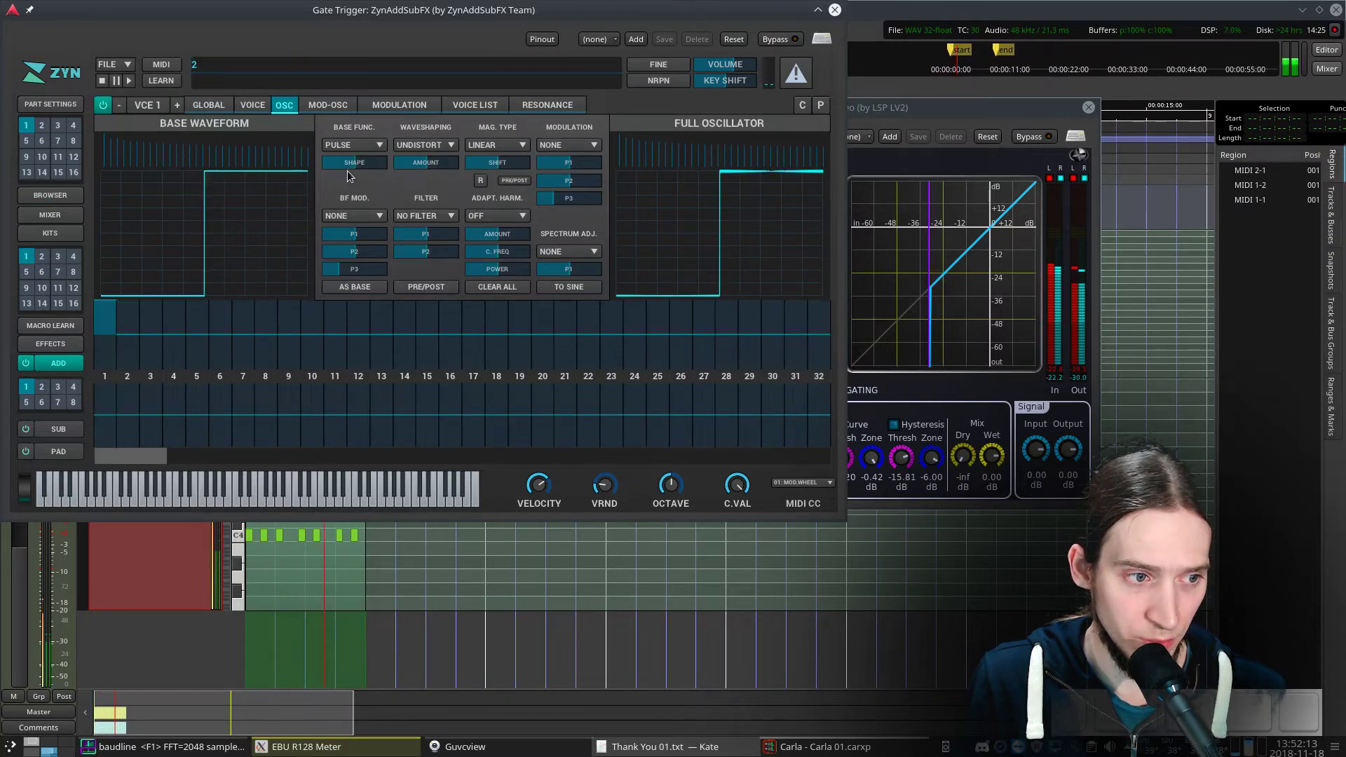
- Raise the ADsynth's global octave to 3 and its global filter cutoff to 127
left_click(209, 105)
left_click(204, 456)
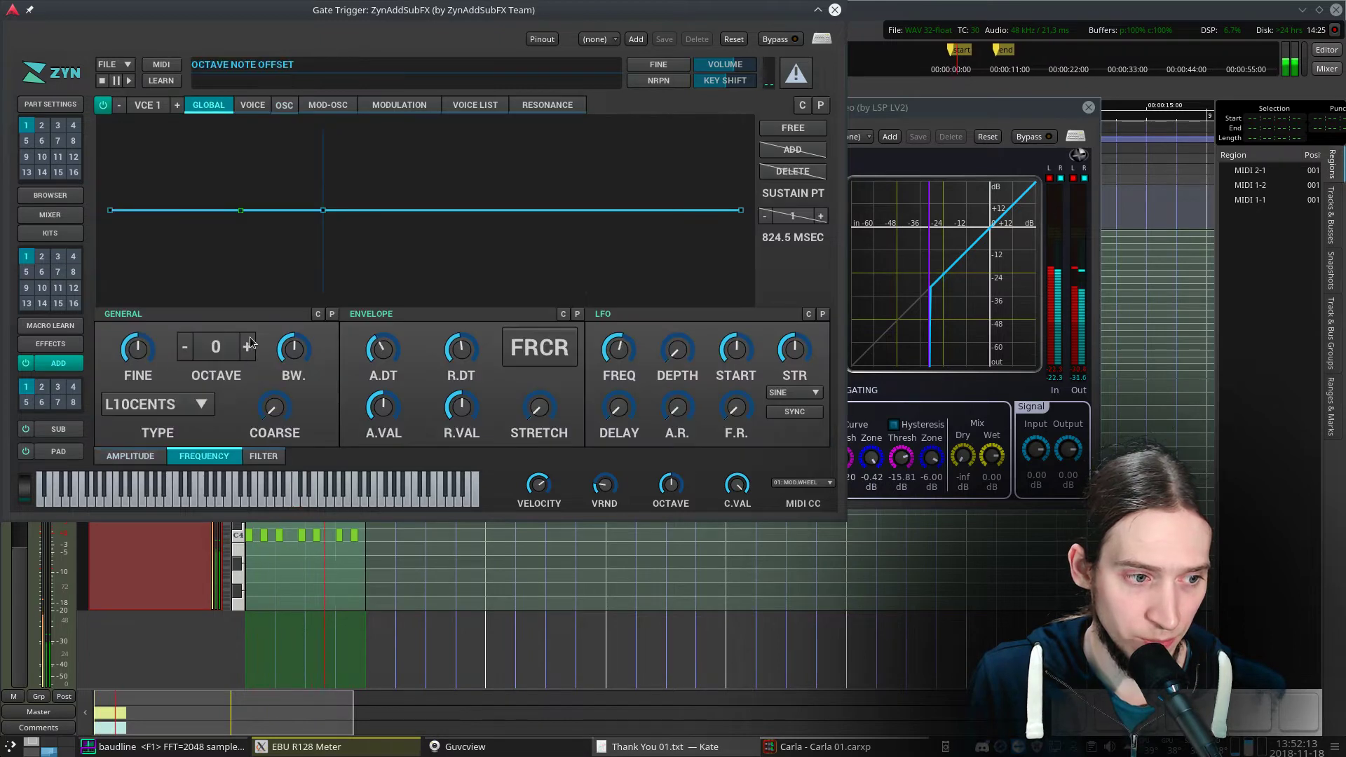
left_click(249, 348)
left_click(250, 347)
left_click(250, 348)
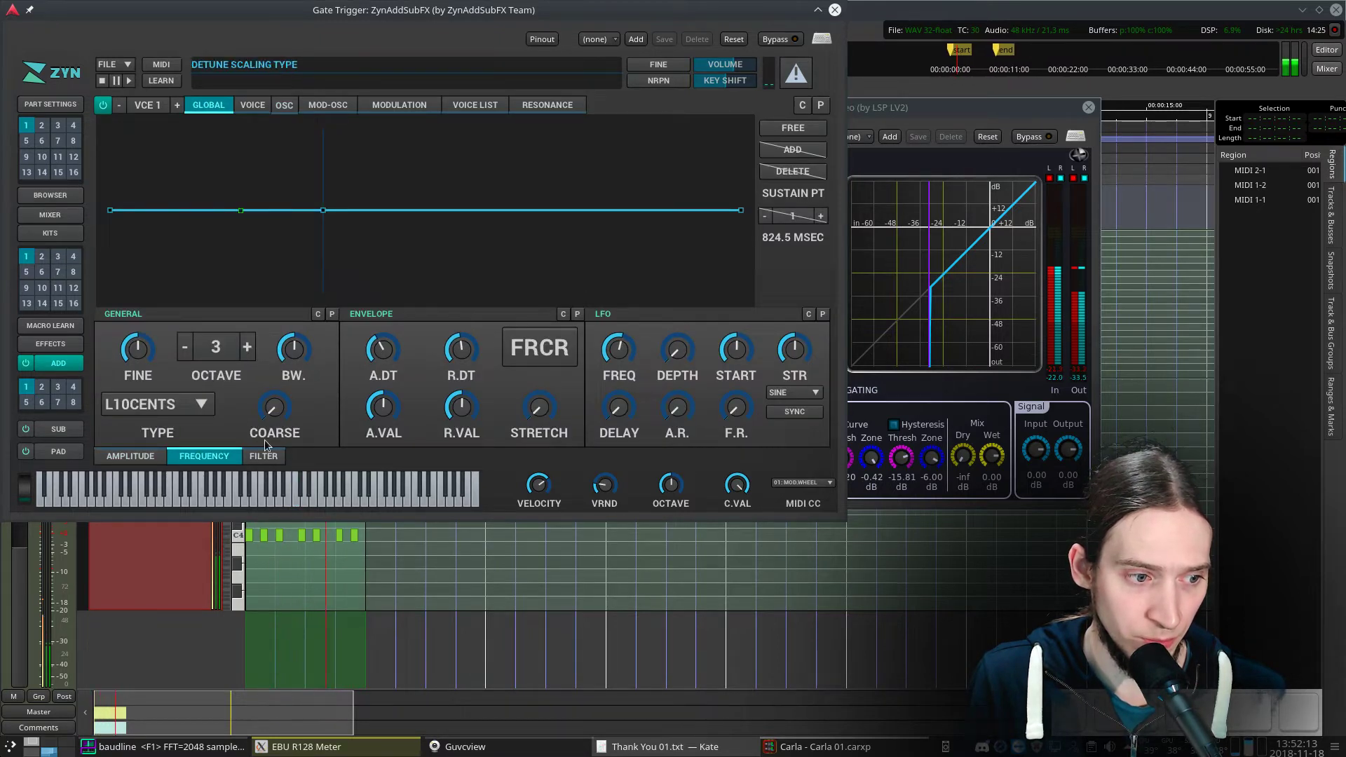
left_click(130, 456)
left_click(259, 456)
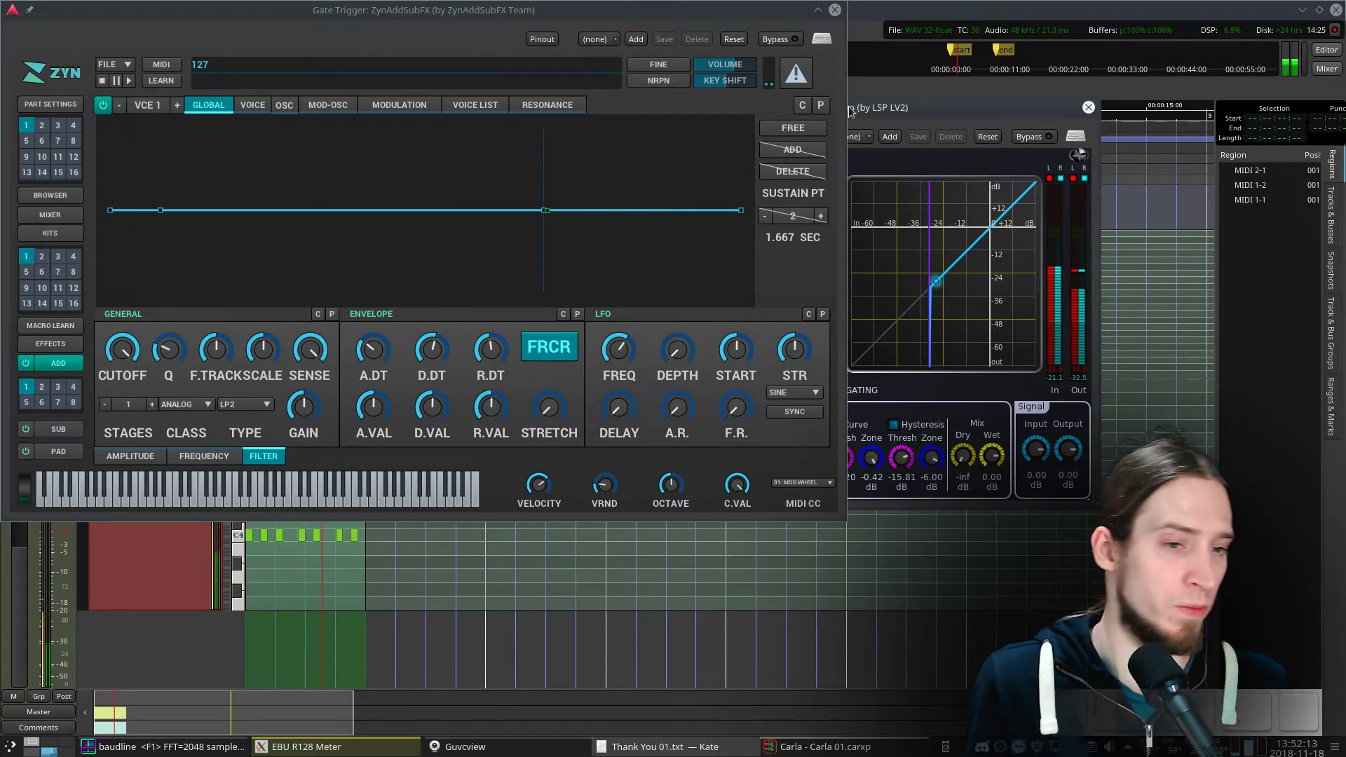
- Unsolo and mute the Gate Trigger track, then view the mixer strips of the Synth and Gate Trigger tracks
left_click(897, 107)
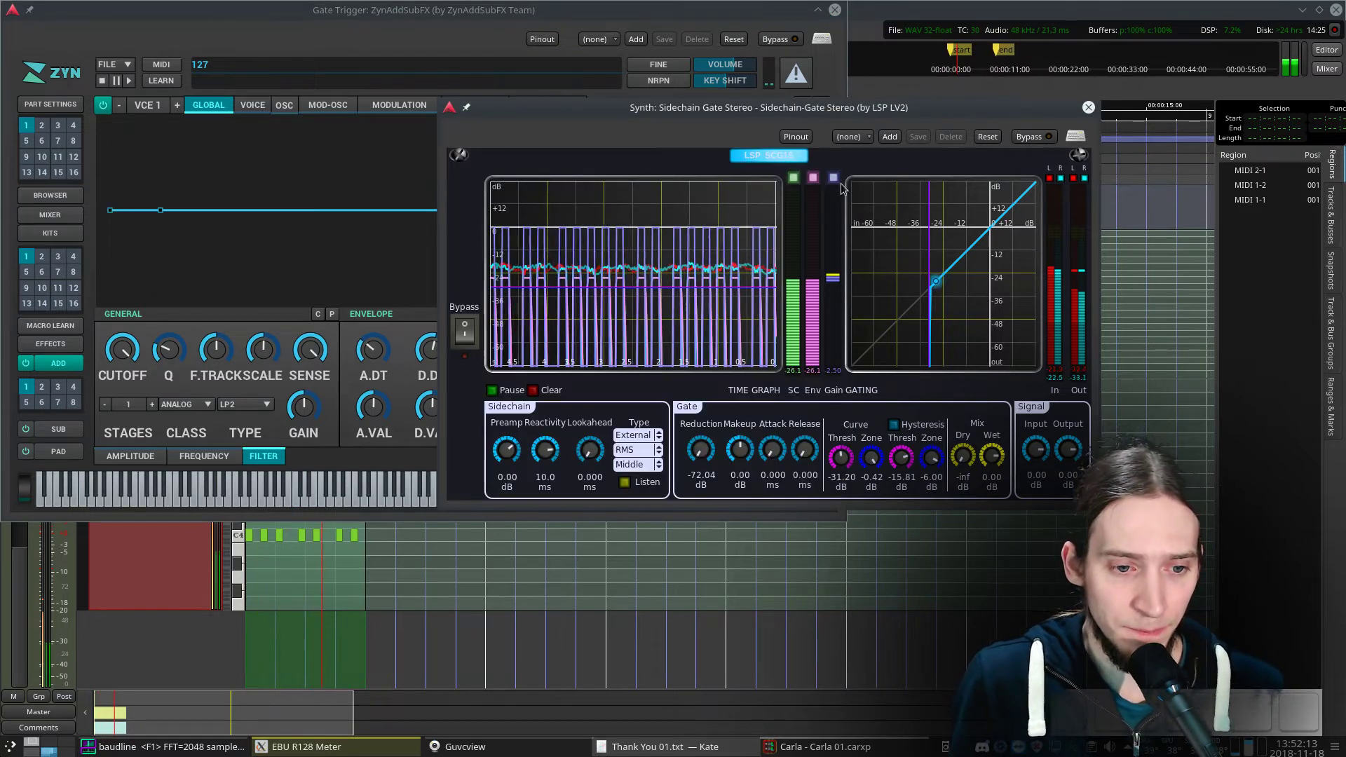
left_click_drag(434, 3, 1082, 235)
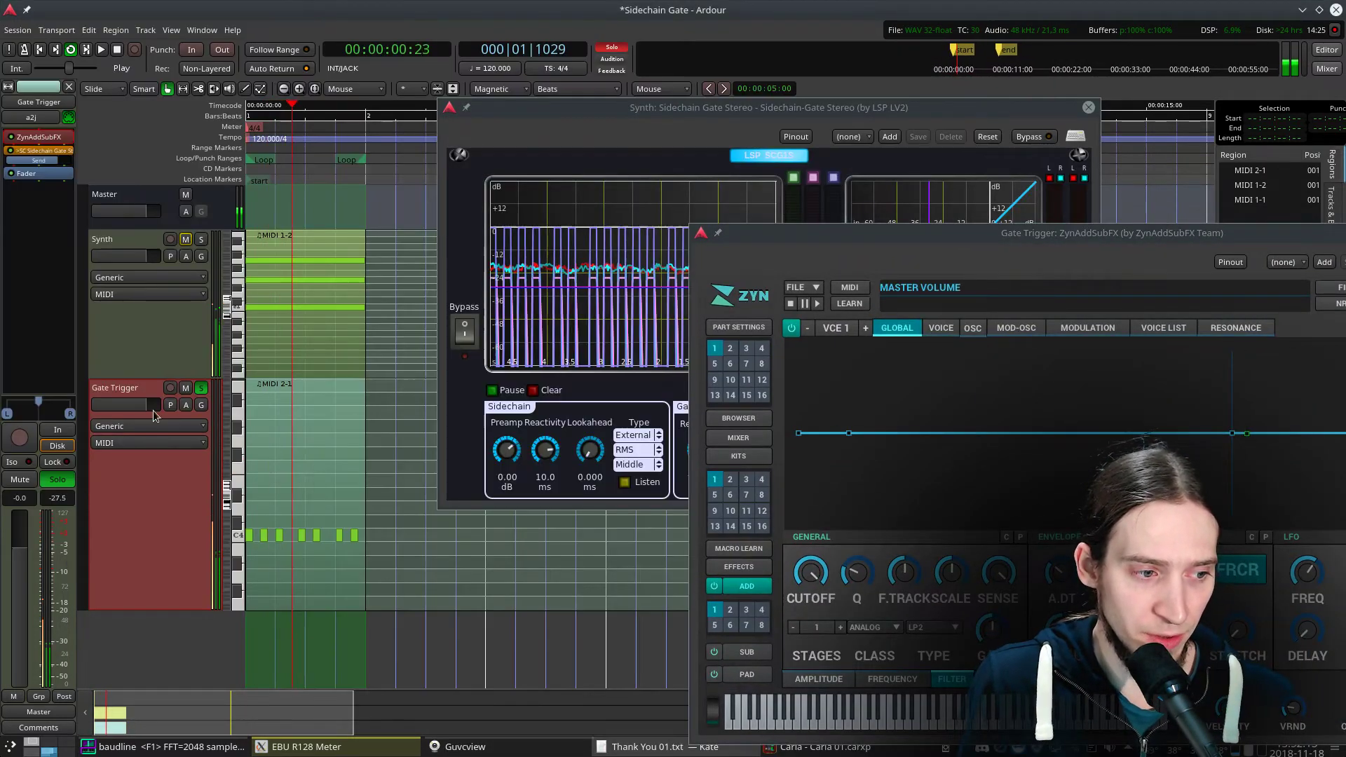
left_click(199, 390)
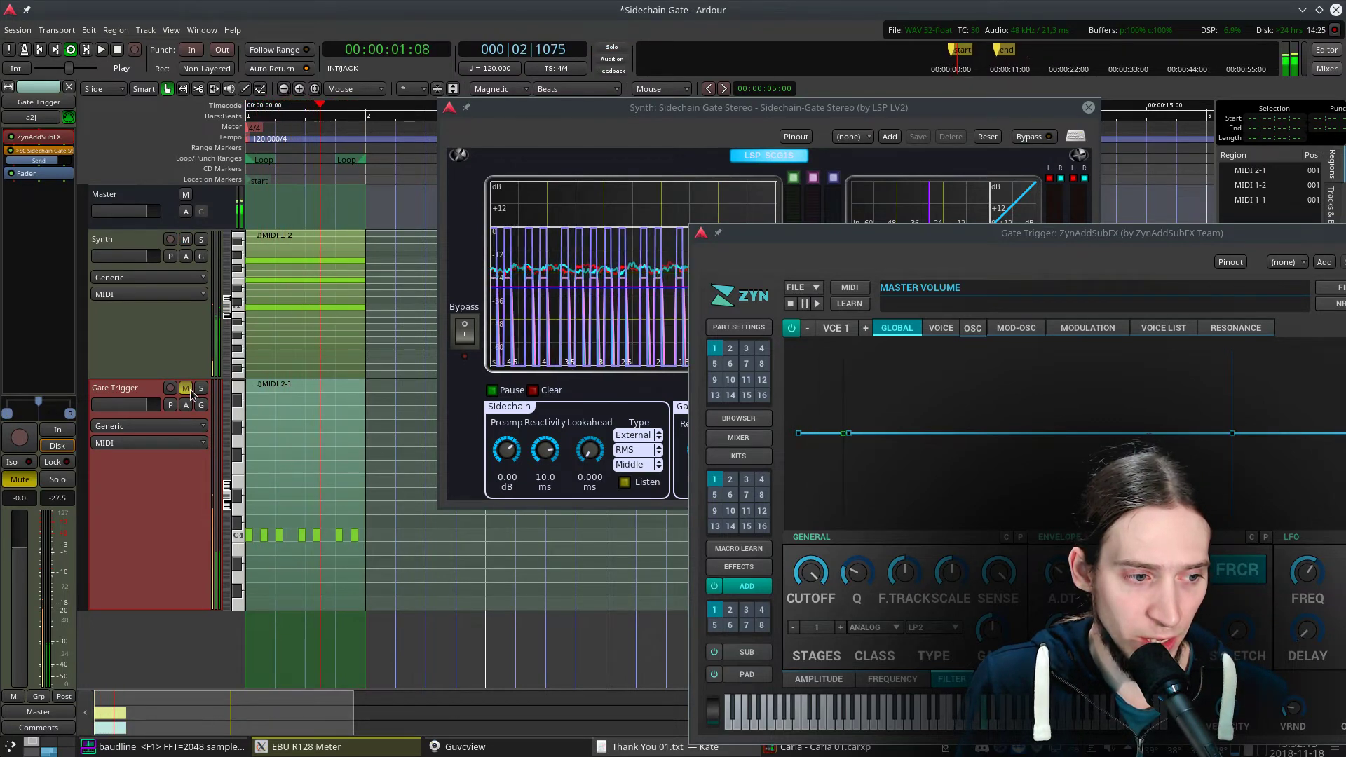
left_click(19, 478)
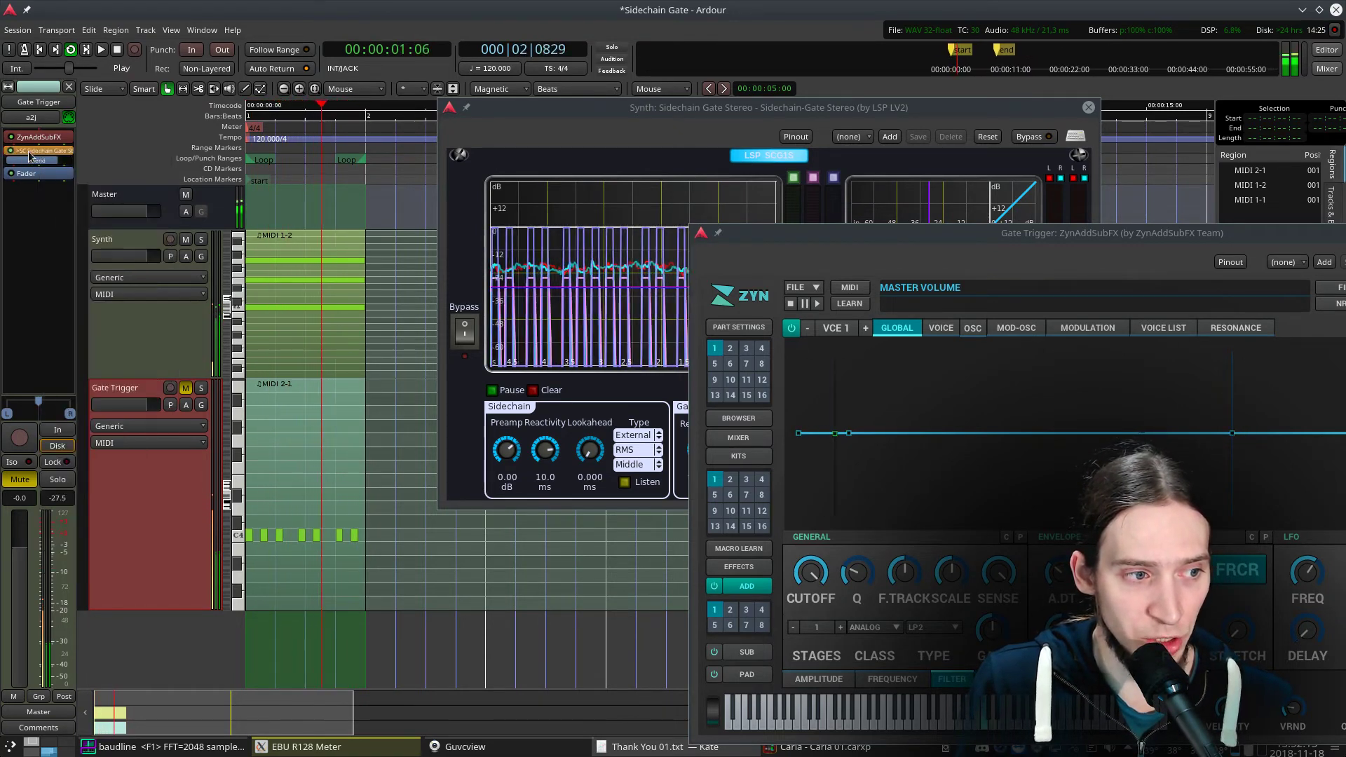
left_click(120, 326)
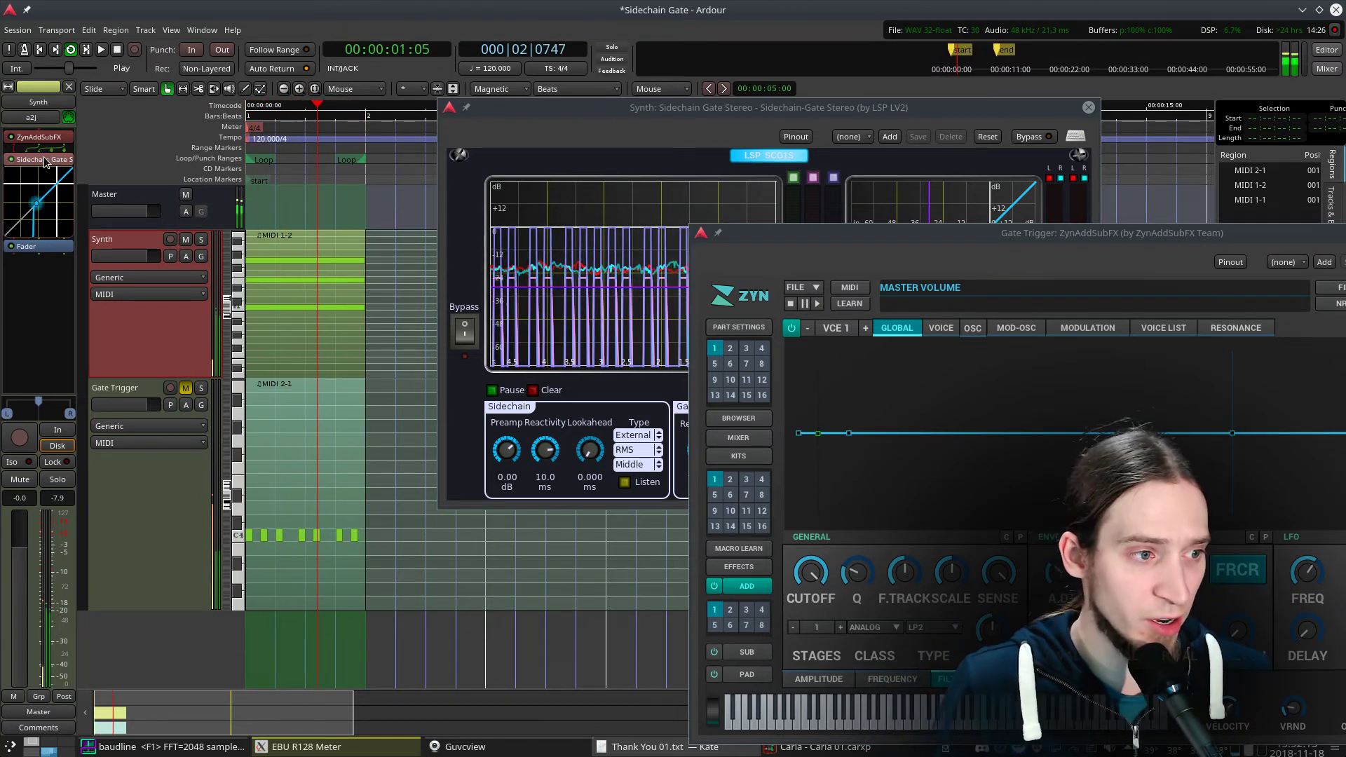
left_click(141, 484)
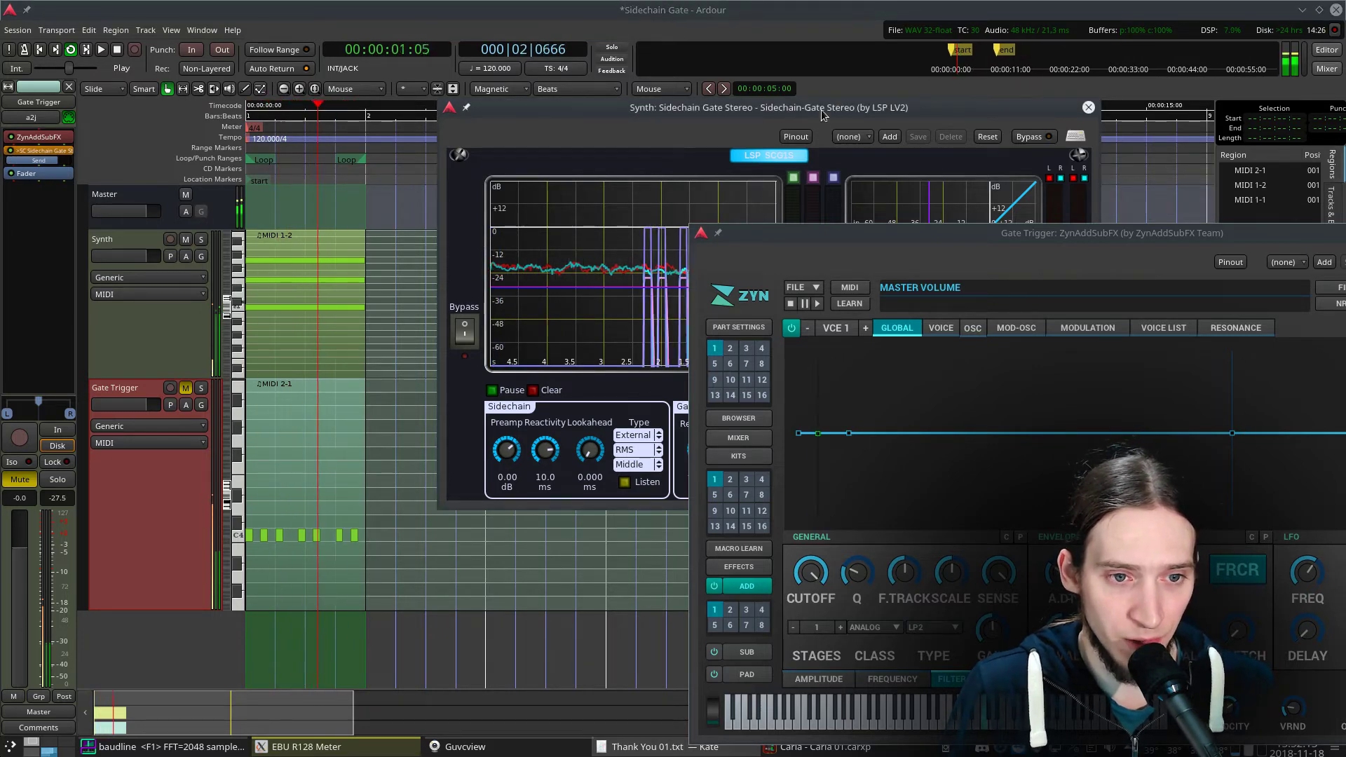
- Stop playback and replace the Gate Trigger pattern with two C4 notes about 1.5 beats long, starting on beats 1 and 3
left_click_drag(827, 113, 544, 124)
left_click_drag(875, 234, 718, 177)
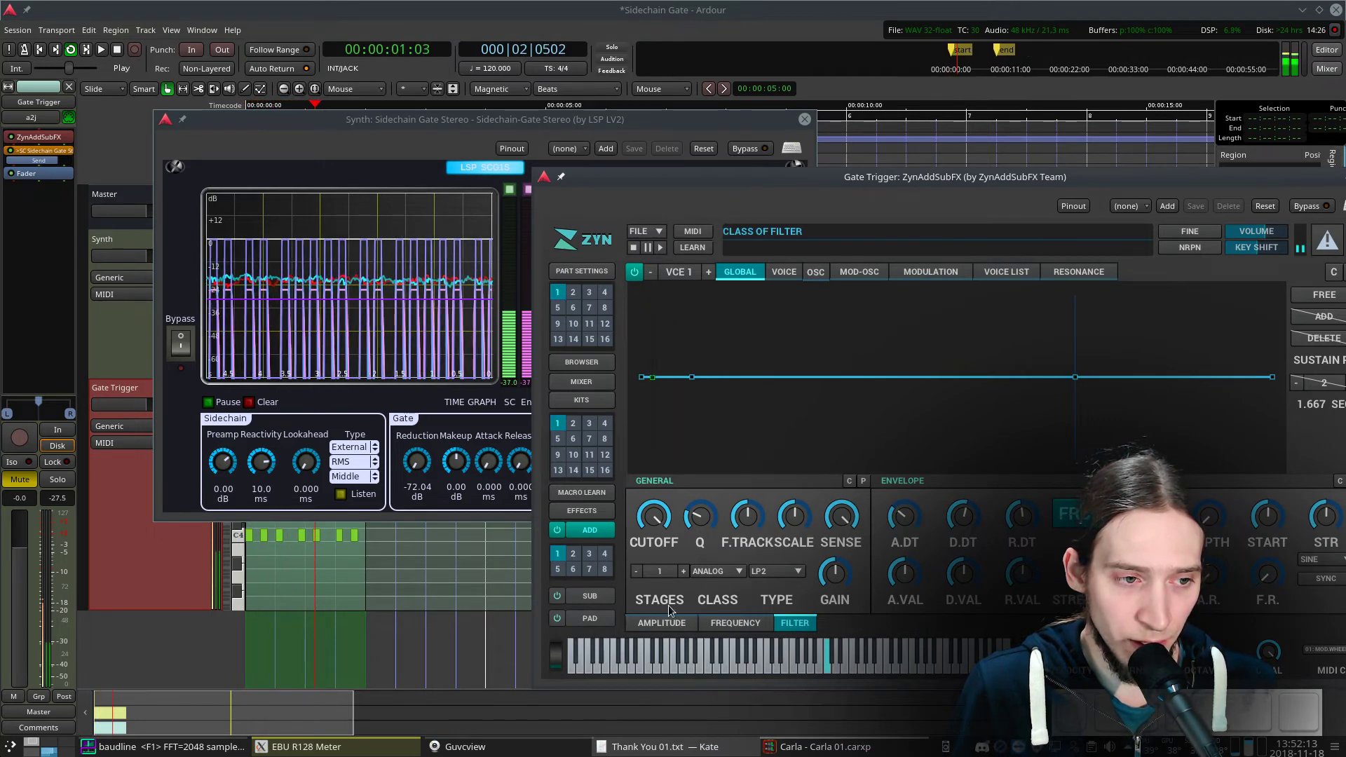
left_click(563, 10)
left_click_drag(371, 124, 1171, 248)
key("space")
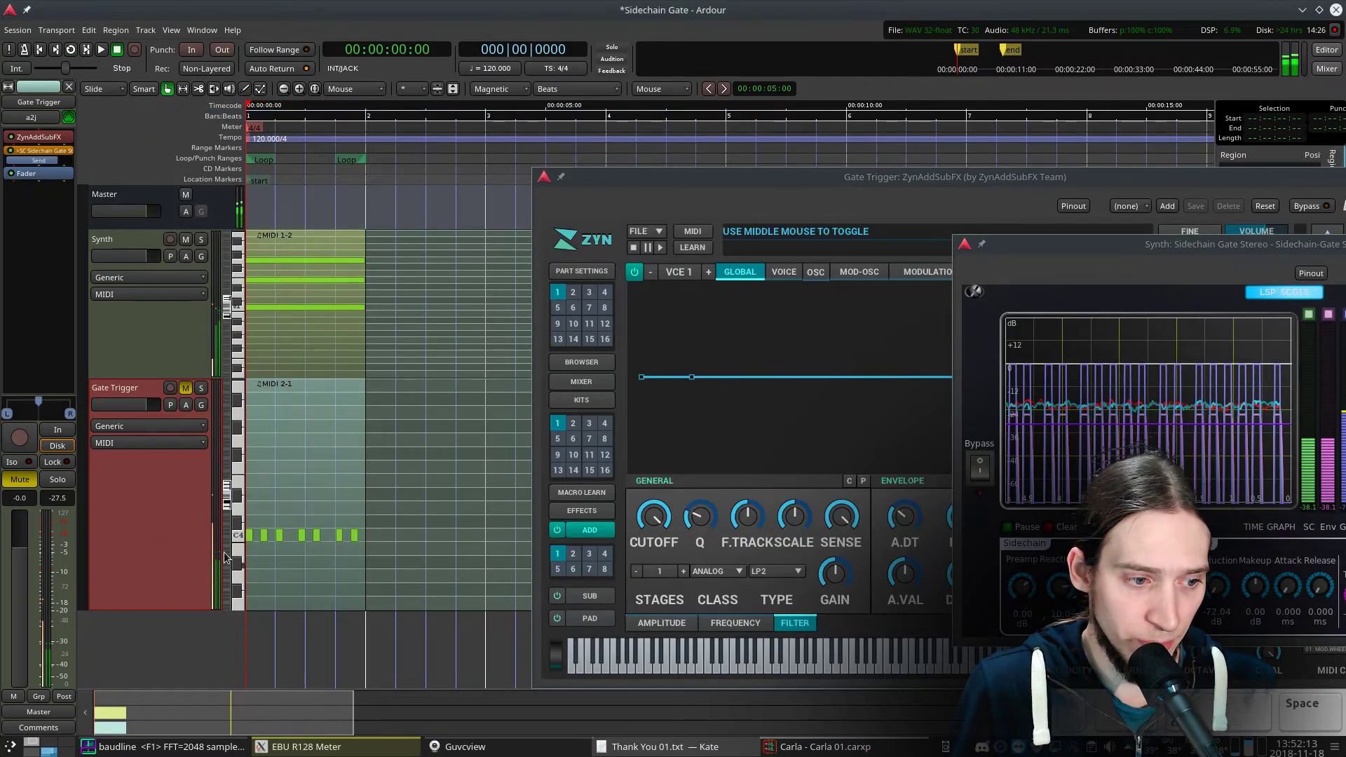
scroll(225, 556, "up", 4)
scroll(323, 574, "down", 2)
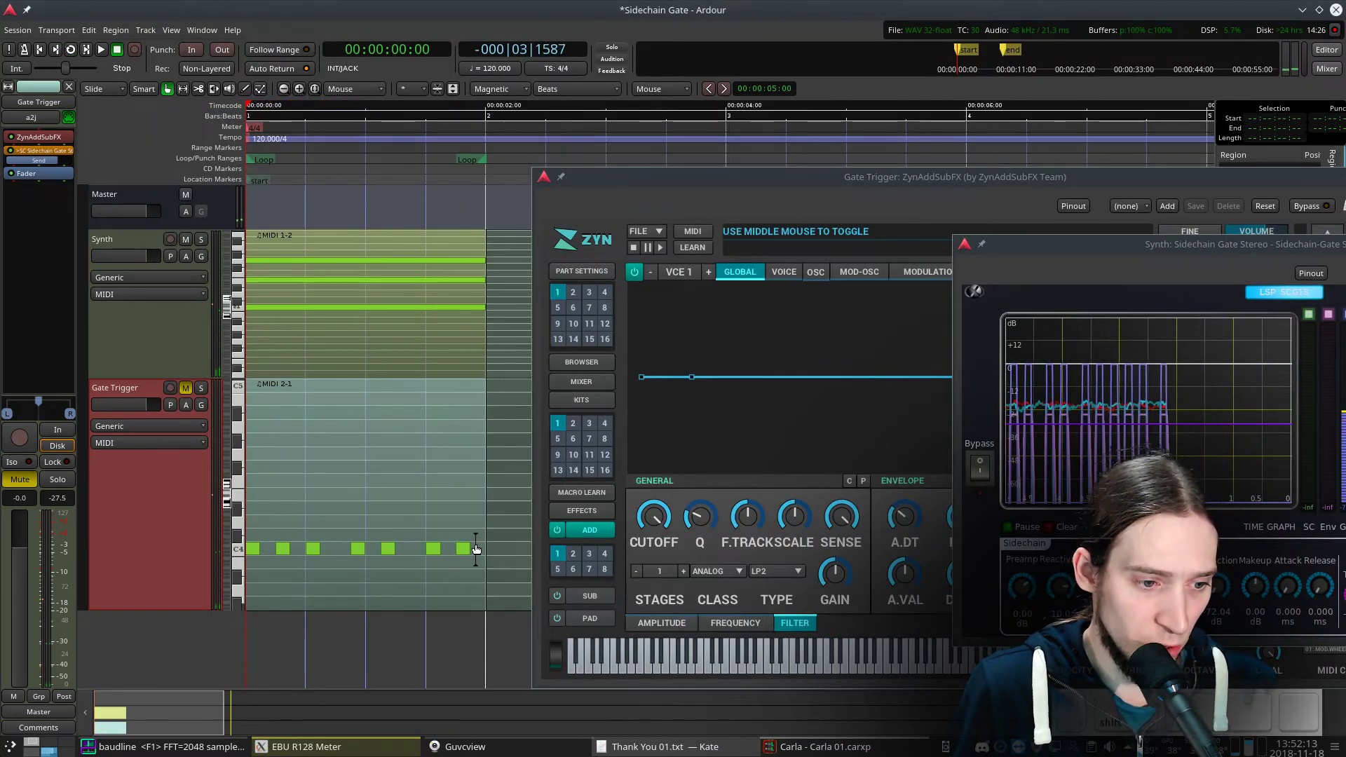
key("e")
mouse_move(473, 534)
left_mouse_down()
mouse_move(267, 599)
mouse_move(265, 554)
mouse_move(456, 547)
left_mouse_up()
key("Delete")
key("d")
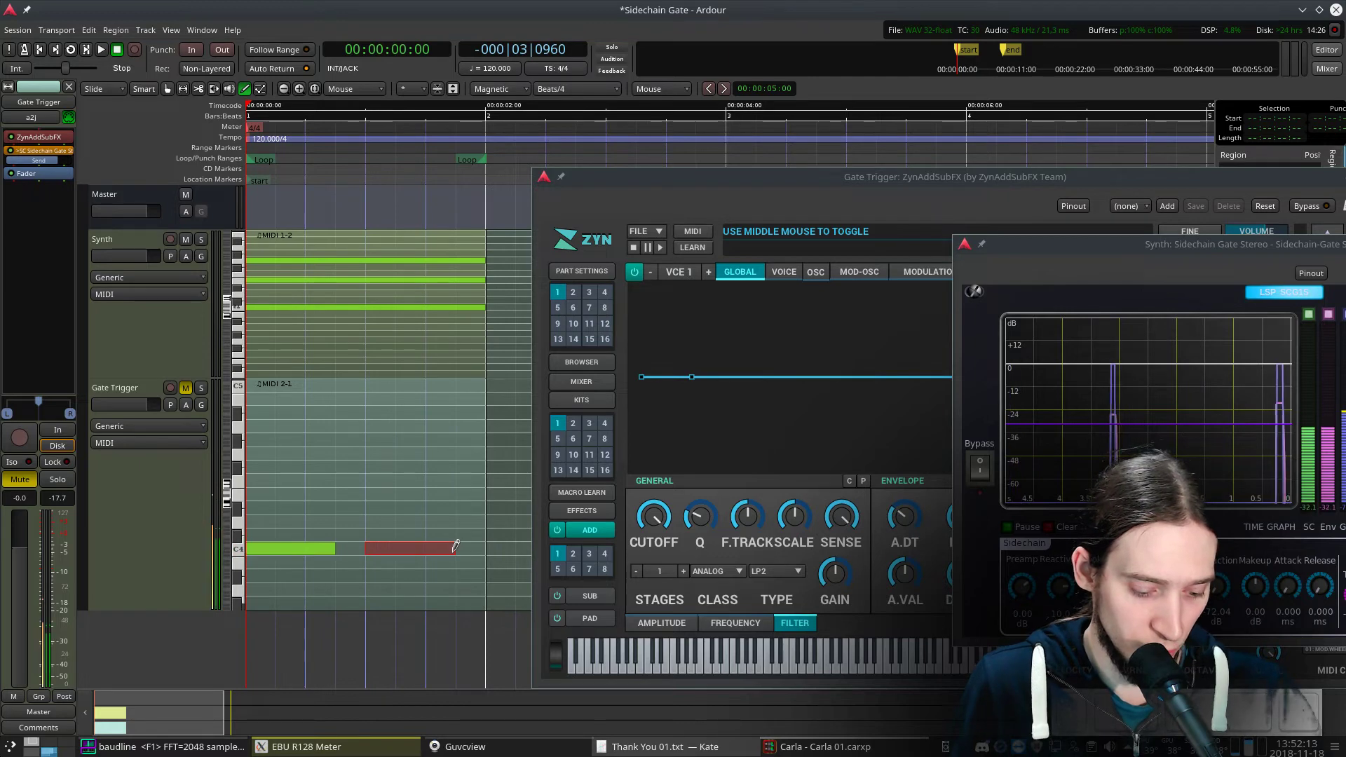
- Unmute and solo the Gate Trigger track and play the loop
key("space")
key("space")
left_click(186, 389)
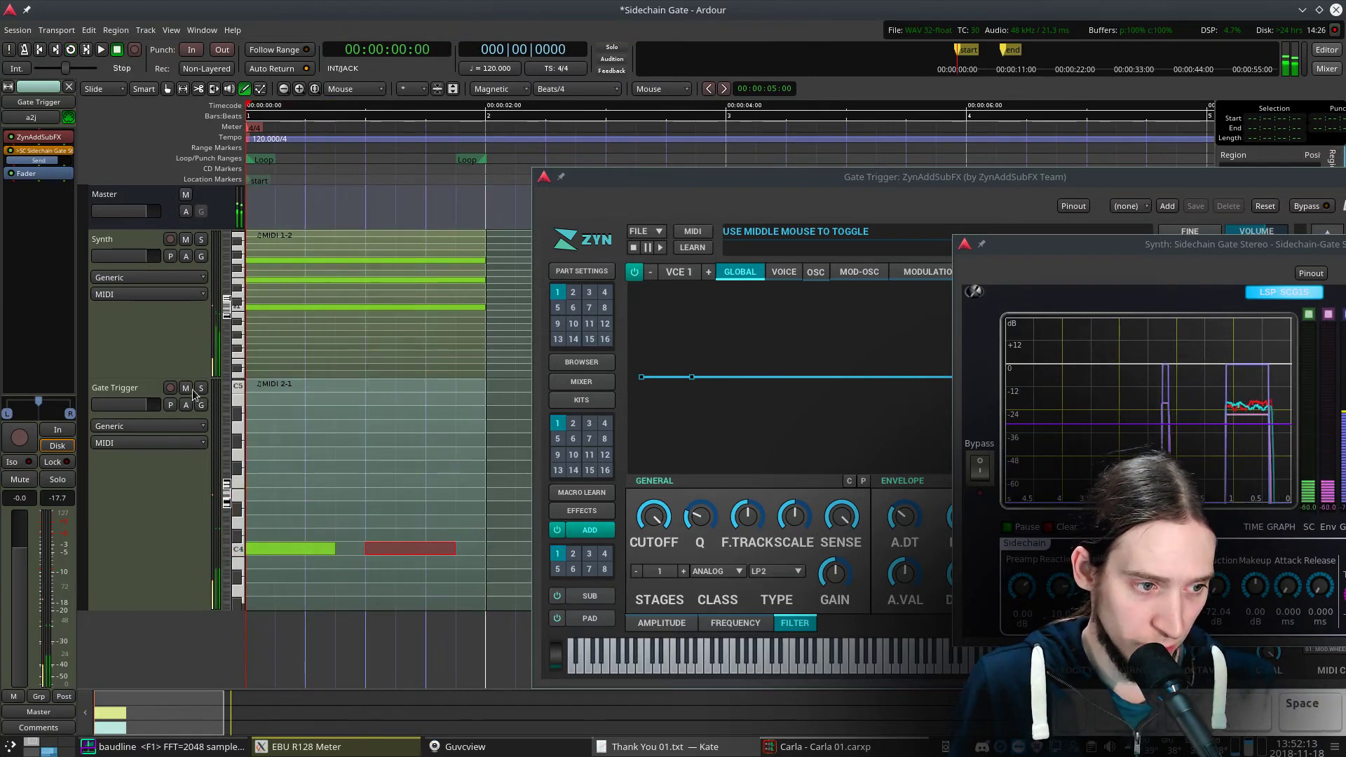
left_click(200, 391)
key("l")
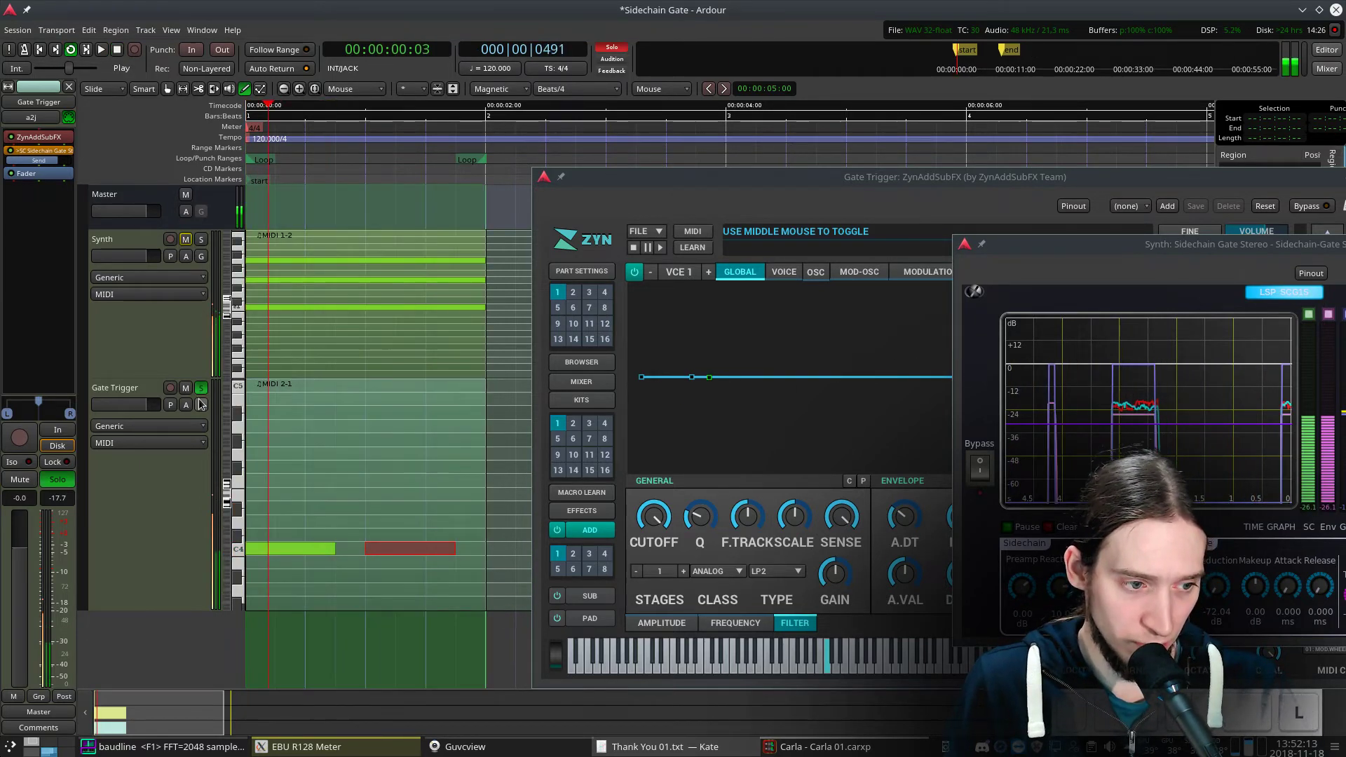
- Set the trigger synth's amplitude envelope to zero sustain with a decay time value of 59
left_click(932, 193)
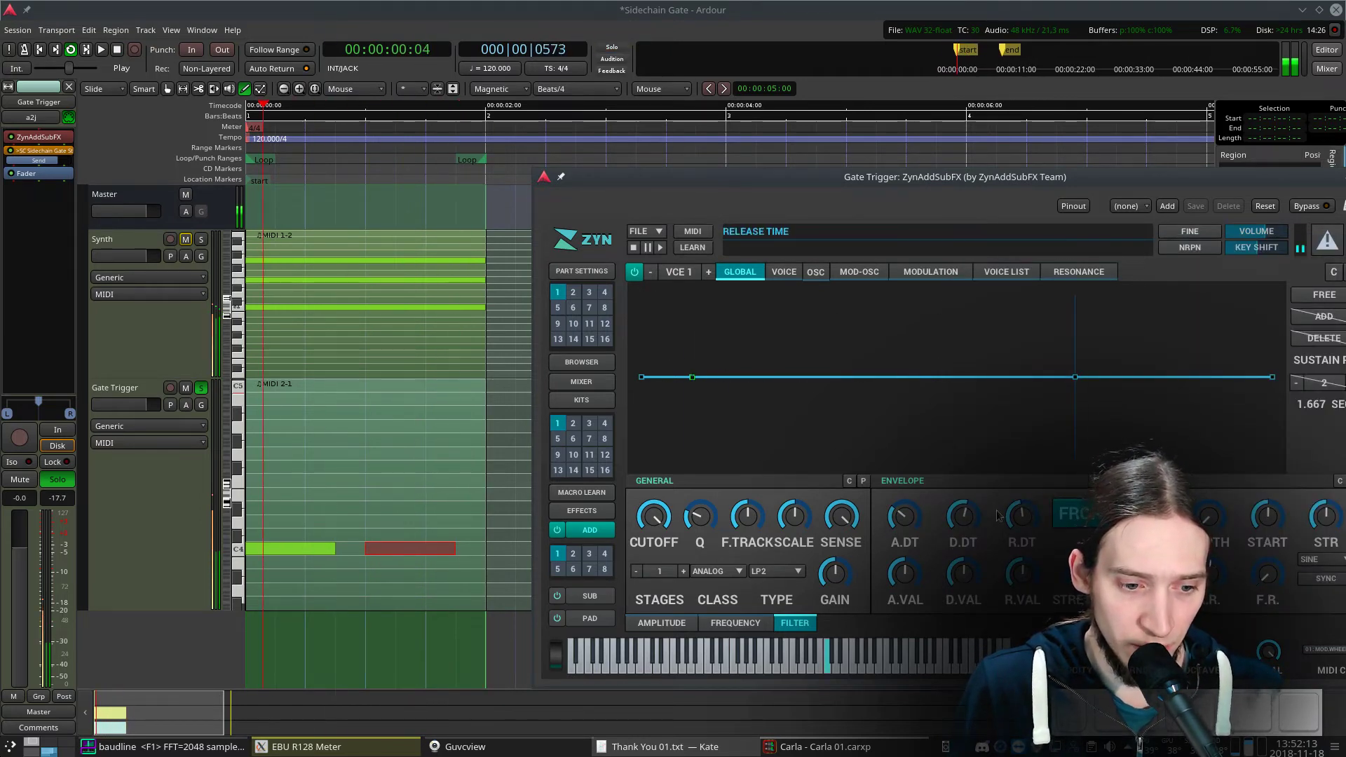
left_click(663, 623)
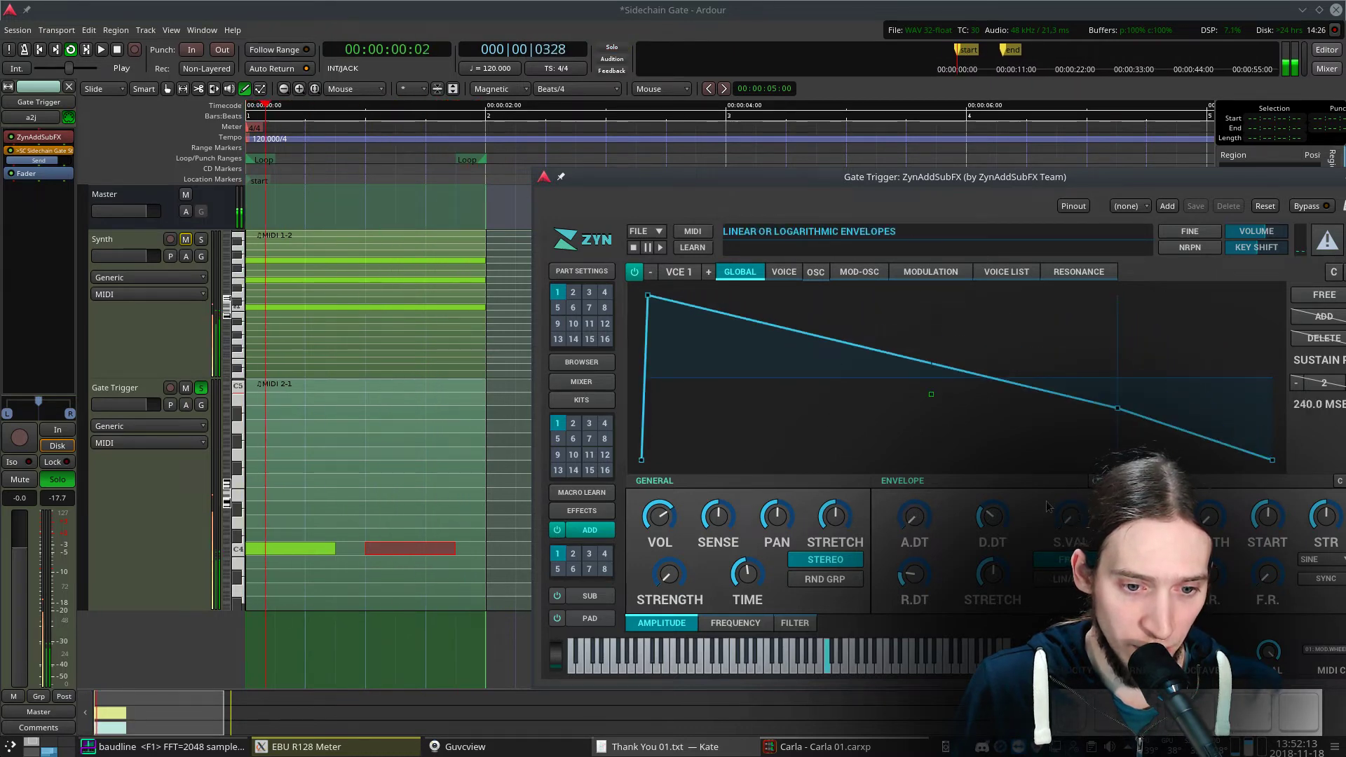
left_click_drag(1003, 515, 1003, 495)
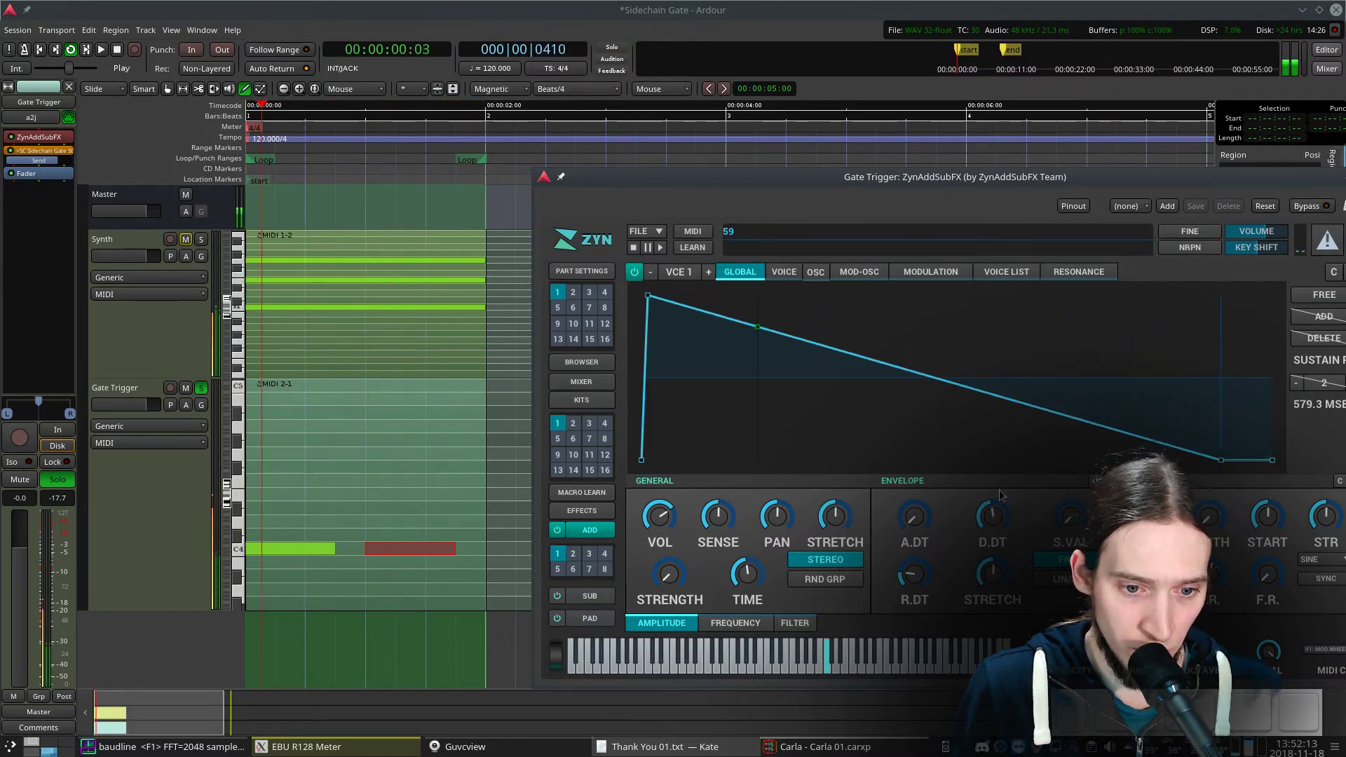
- Bring the gate window into view beside the trigger synth and set its curve threshold to -28.66 dB and zone to -60.00 dB
left_click_drag(1029, 179, 923, 149)
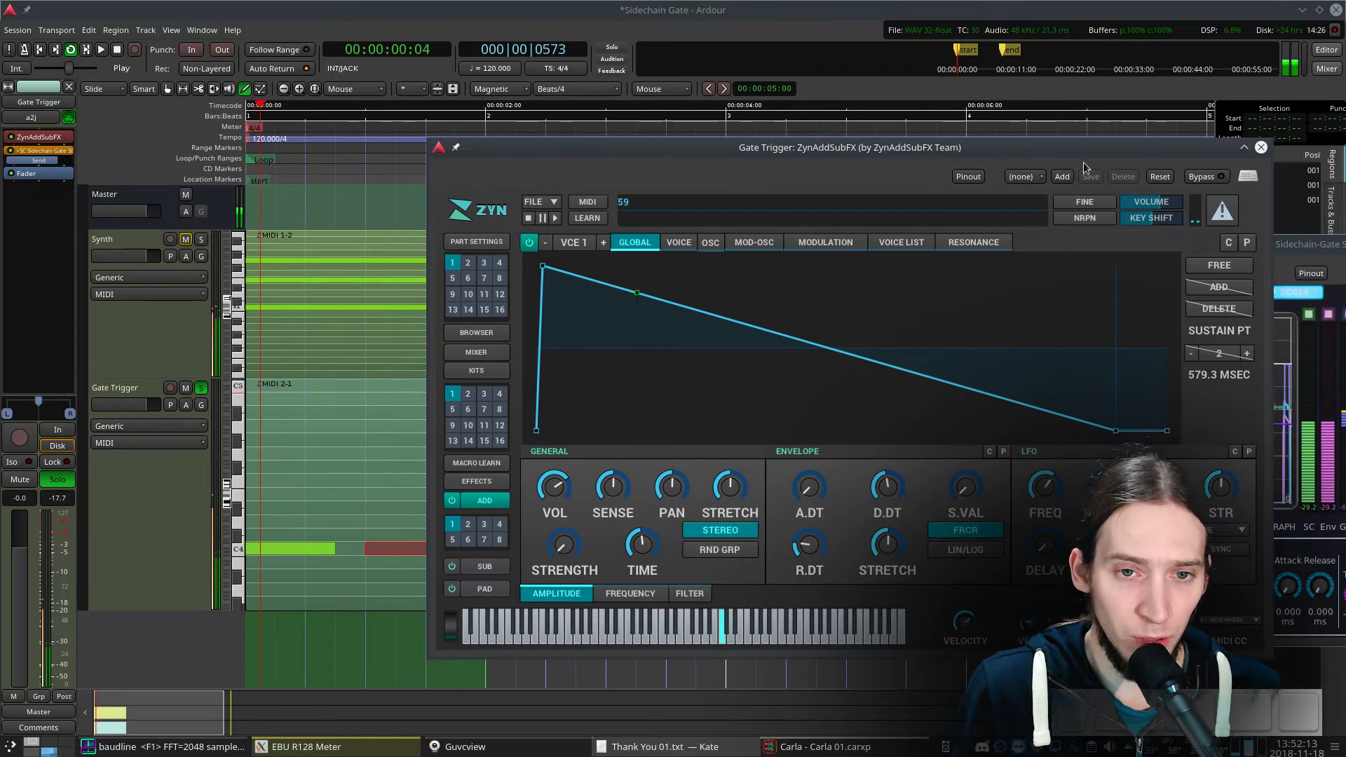
left_click_drag(1196, 161, 1028, 174)
left_click(1208, 252)
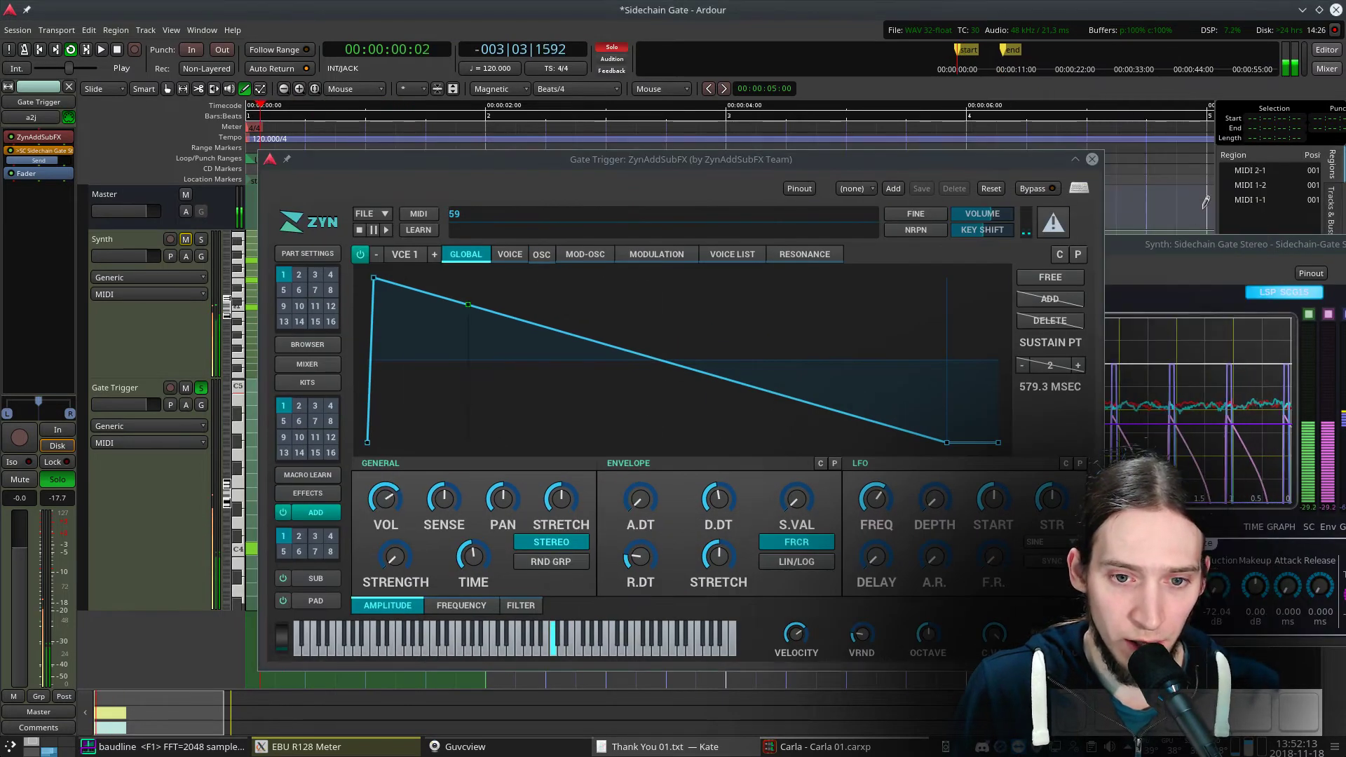
left_click_drag(1207, 253, 953, 221)
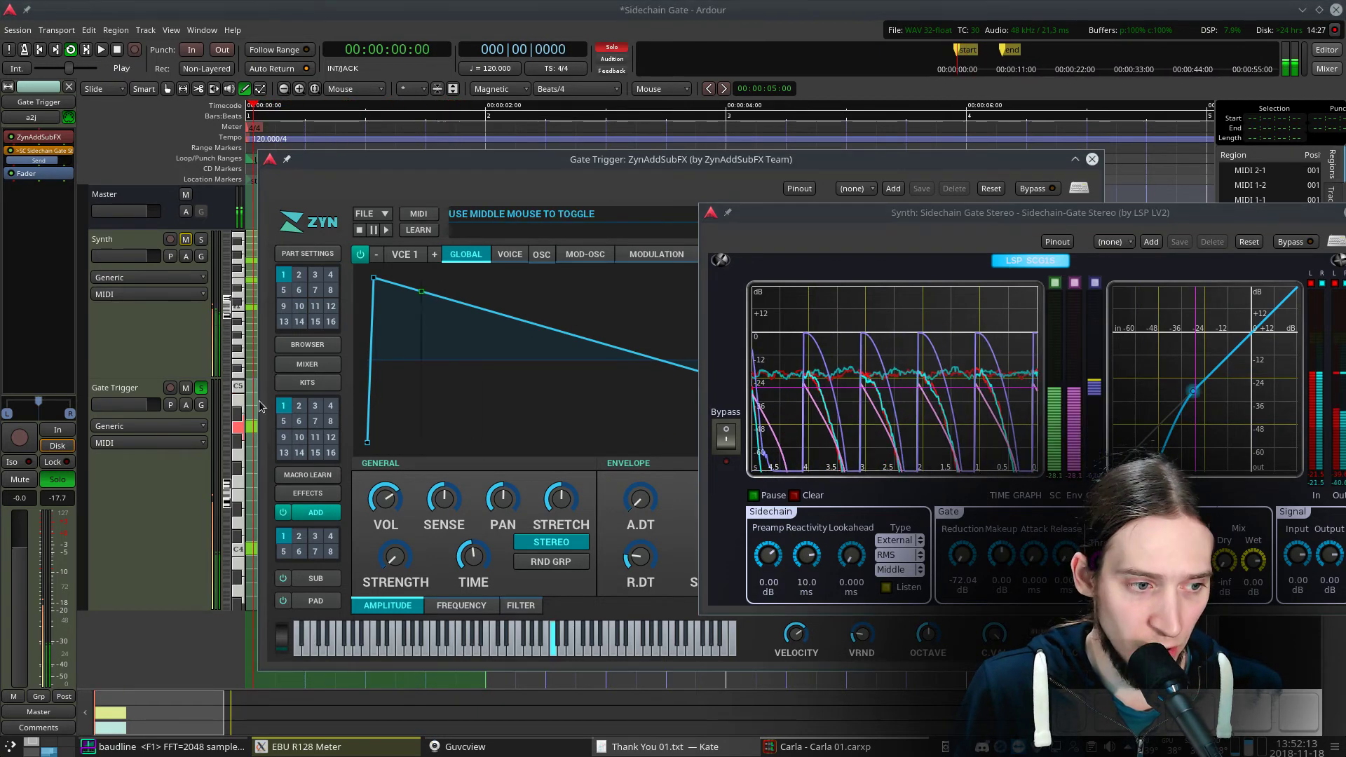
- Uncover the track headers, then unsolo and mute the Gate Trigger track
left_click_drag(393, 160, 673, 205)
left_click(203, 390)
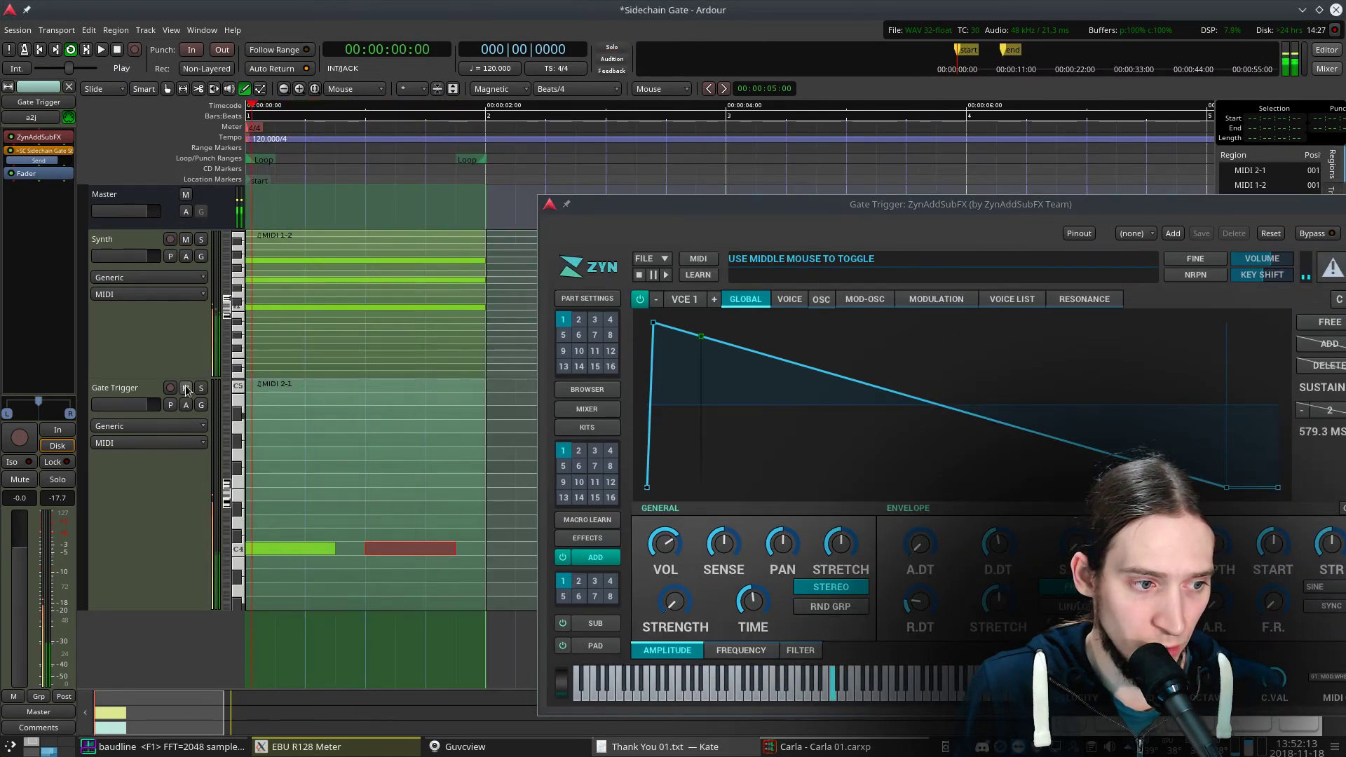
left_click(186, 389)
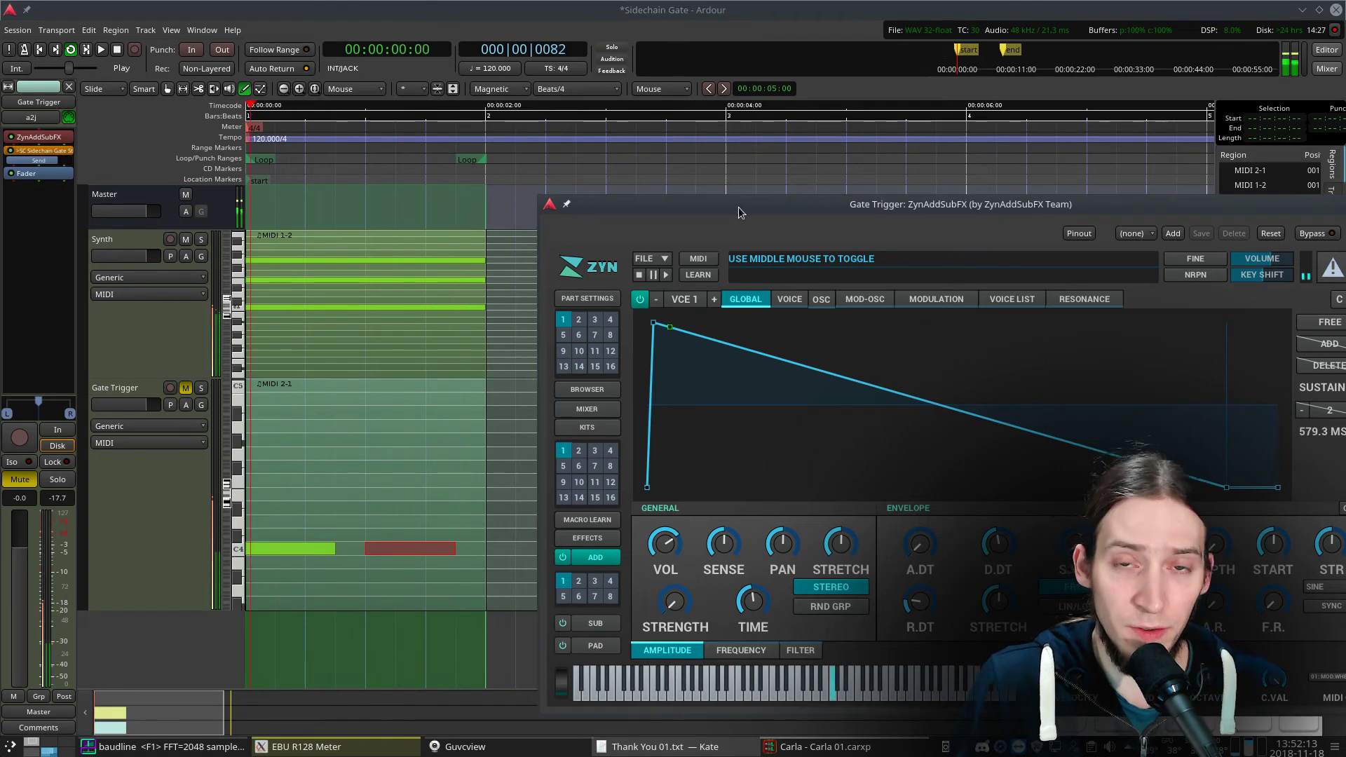
- Raise the amplitude LFO depth in the trigger synth, then select the Synth track to watch its gate curve
left_click_drag(736, 206, 485, 134)
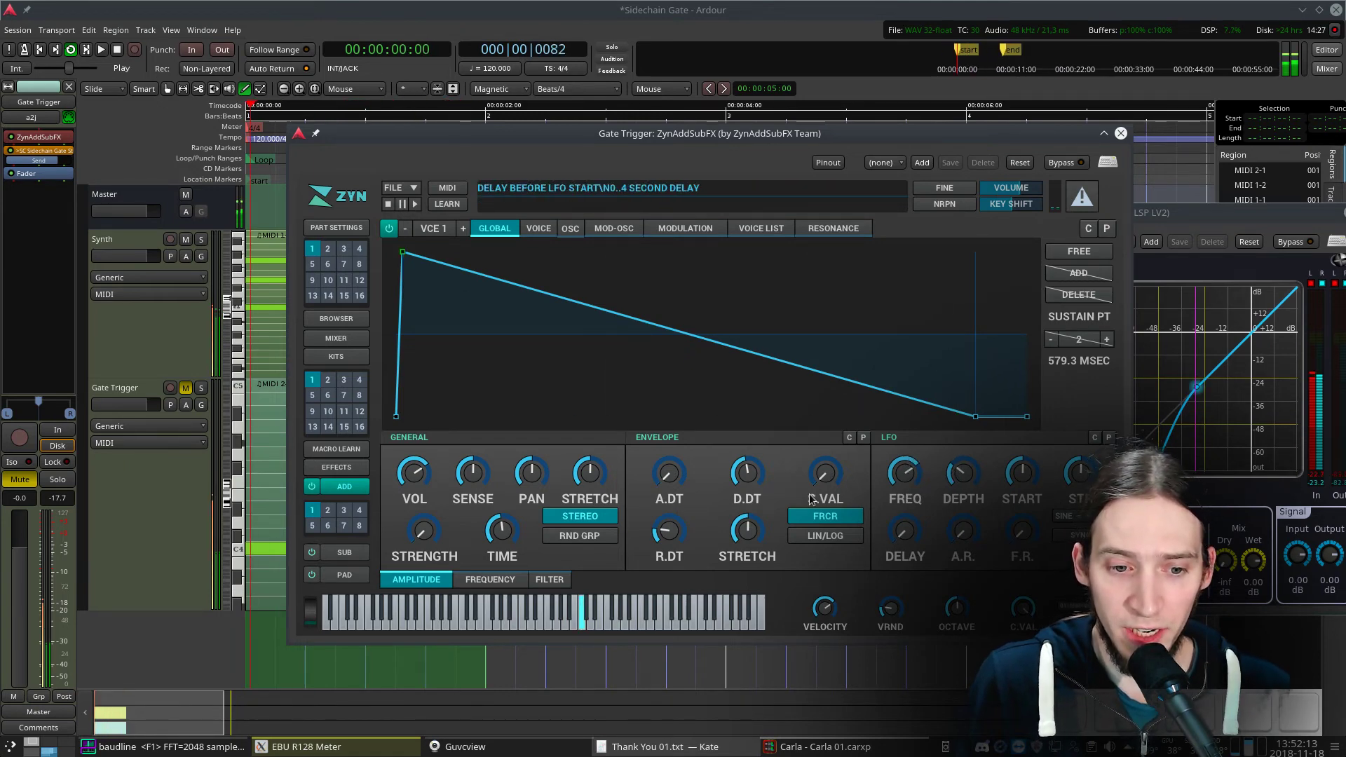
left_click_drag(762, 145, 850, 351)
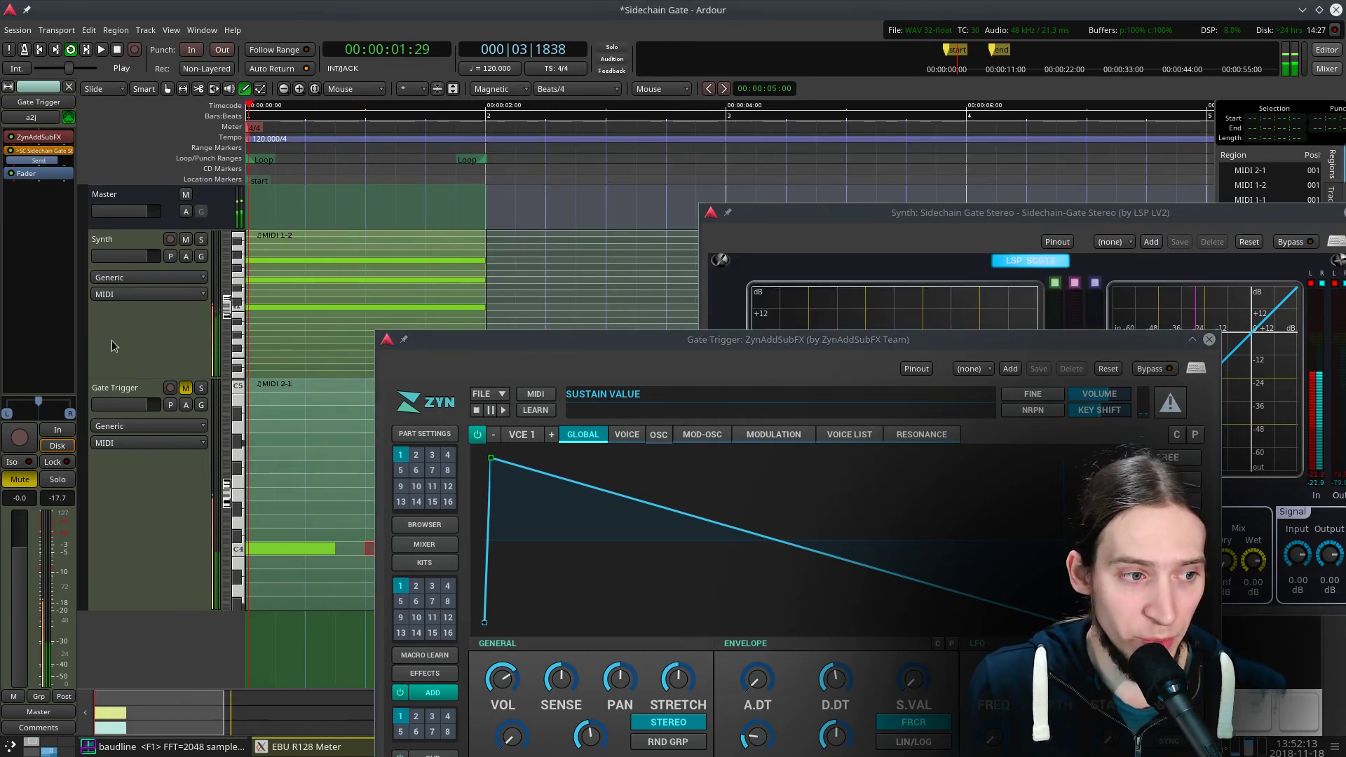
left_click(140, 330)
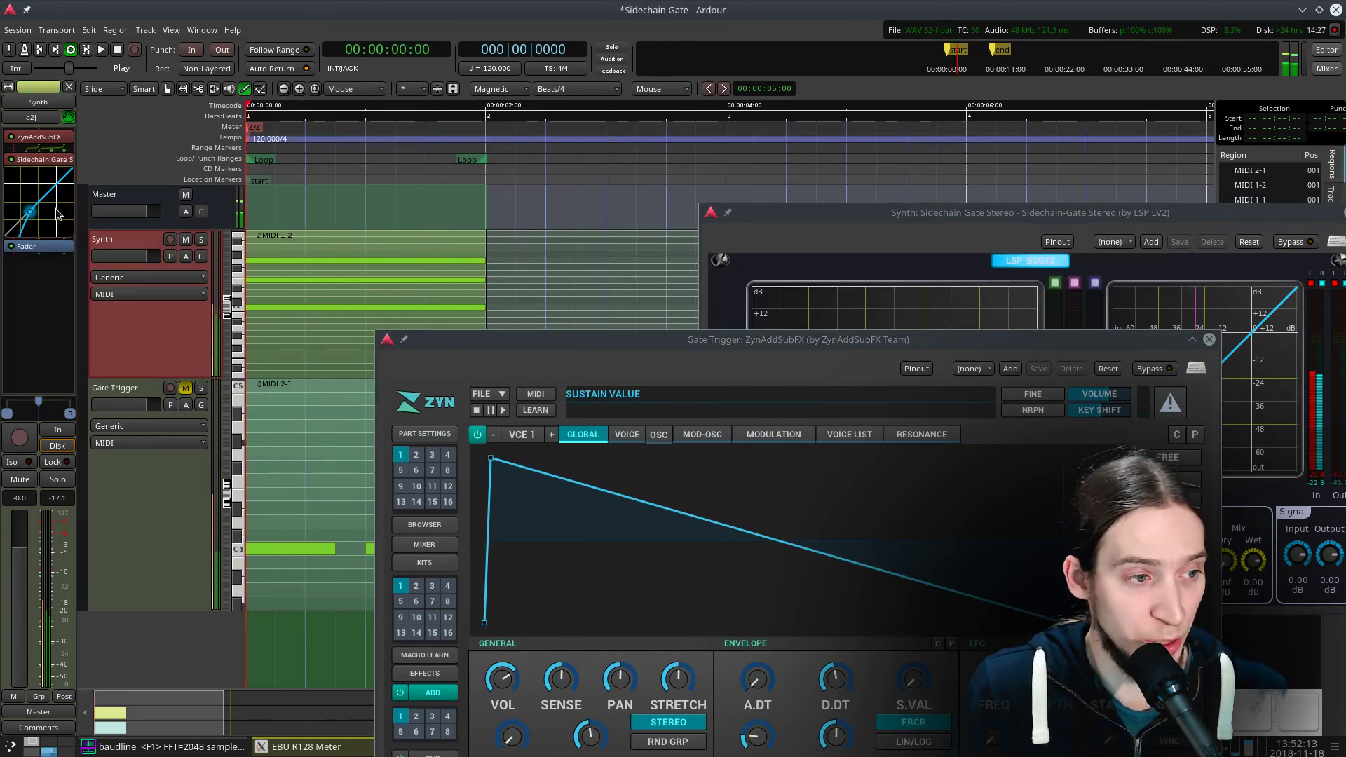
- Close the Gate Trigger synth and sidechain gate windows and stop playback
left_click(1013, 347)
left_click_drag(1013, 347, 948, 206)
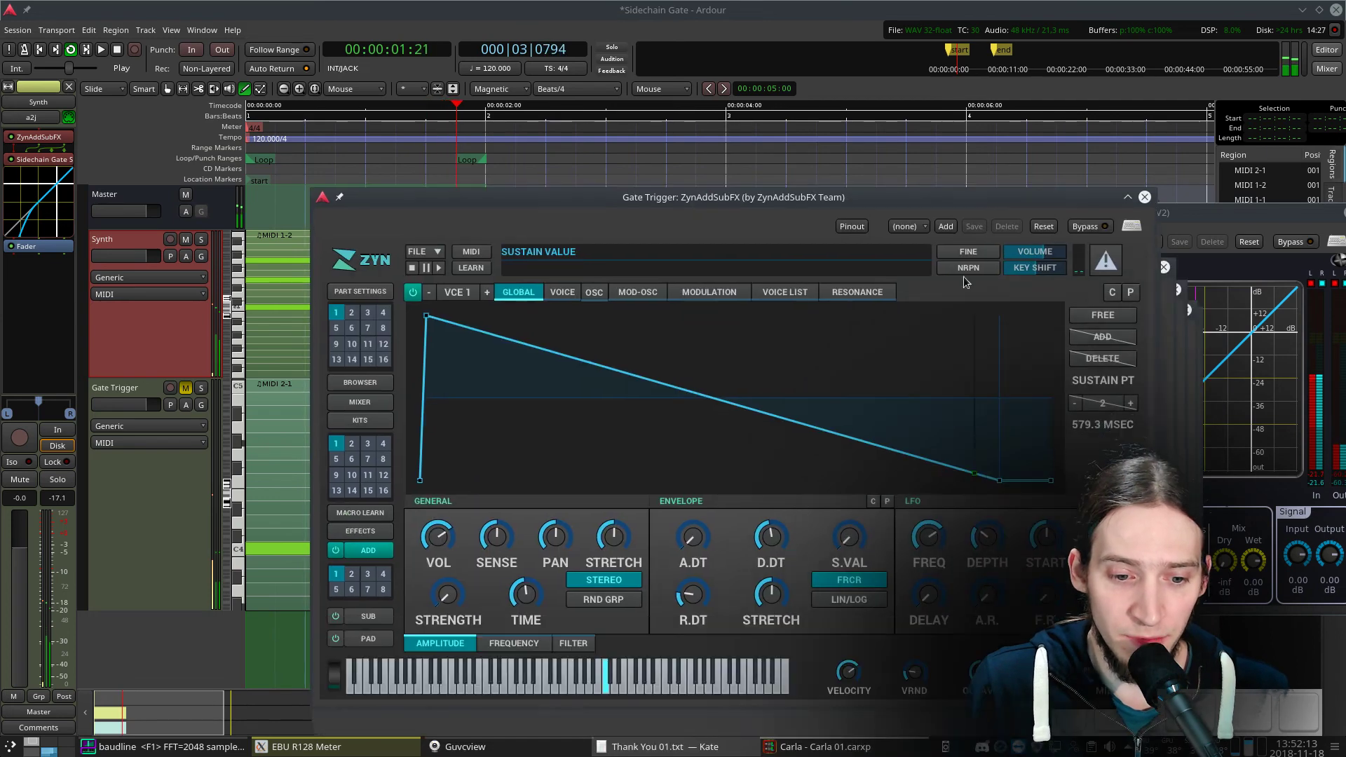
left_click(1145, 197)
left_click_drag(1176, 218, 834, 216)
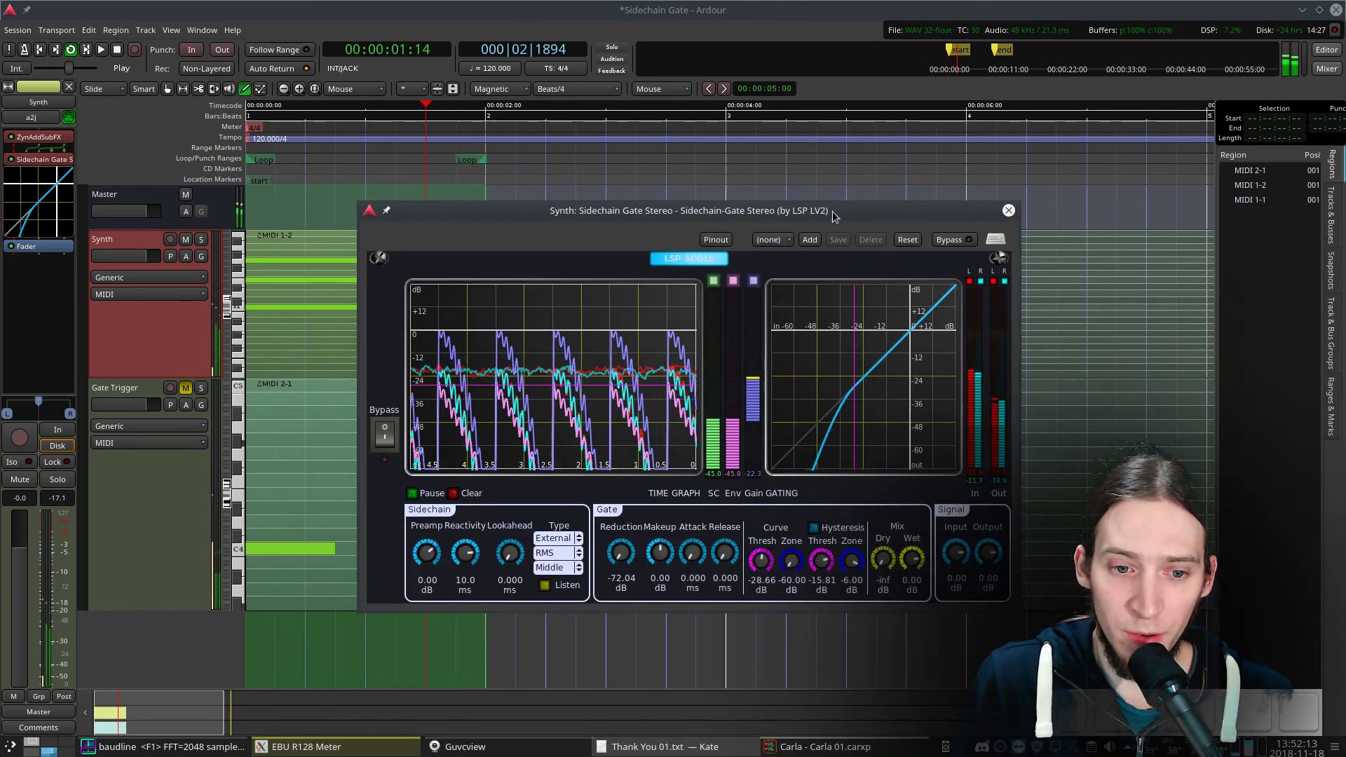
left_click(1008, 210)
key("space")
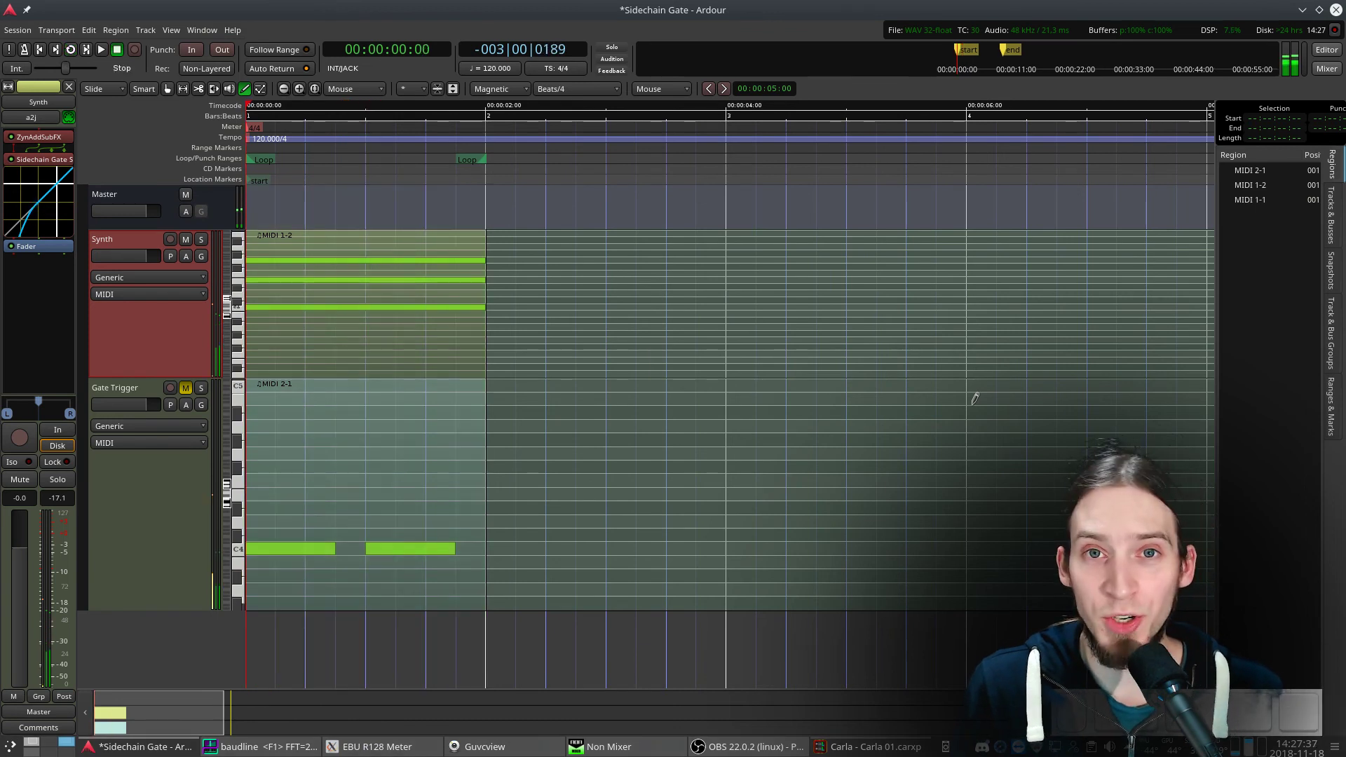